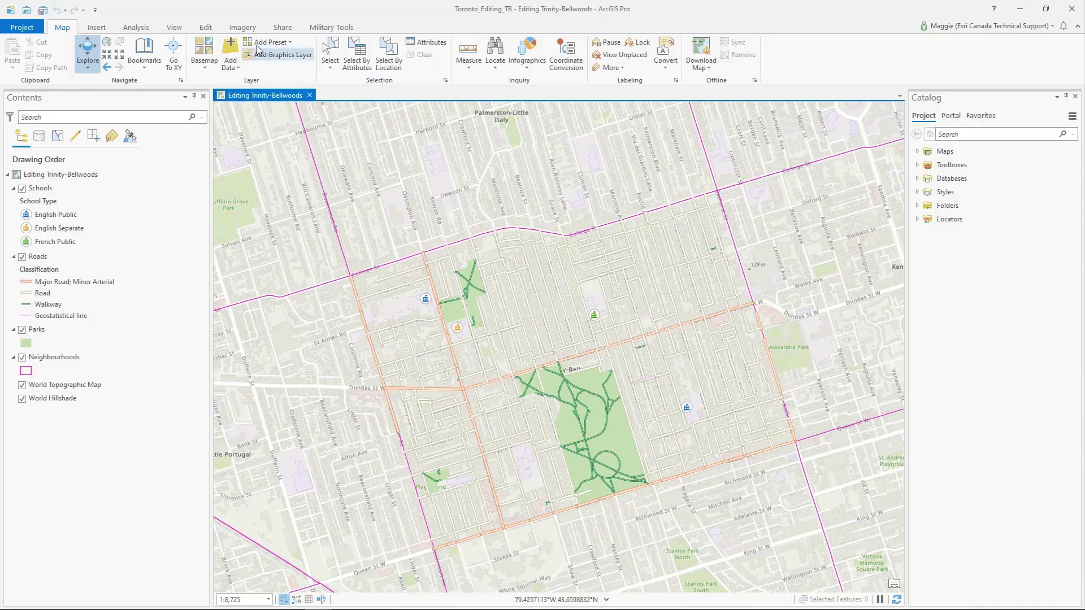
Step: Open the editing options and enable showing dynamic constraints in the map
click(205, 28)
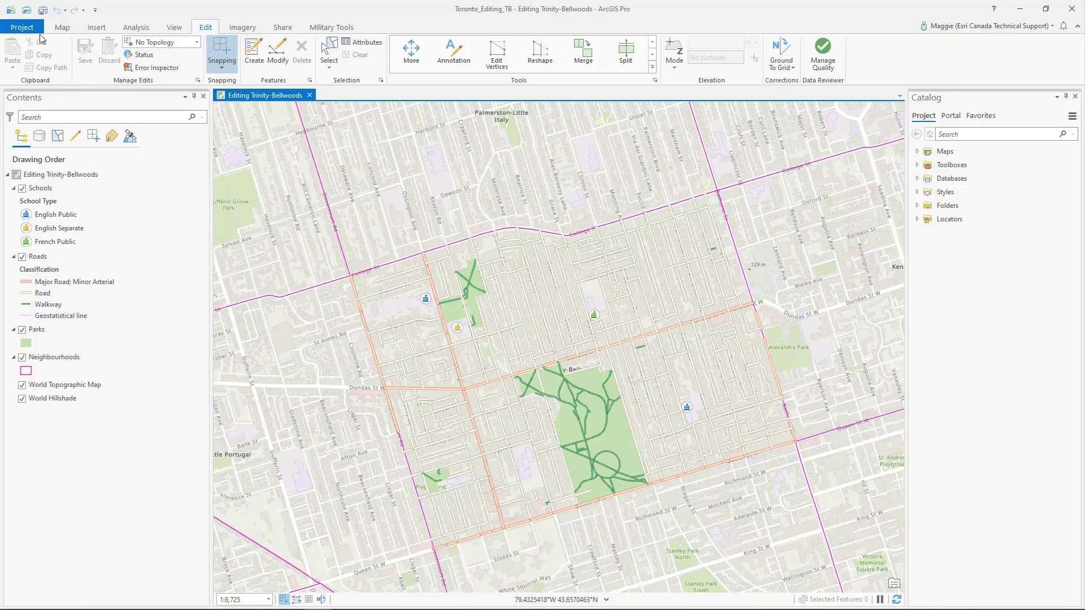
click(3, 28)
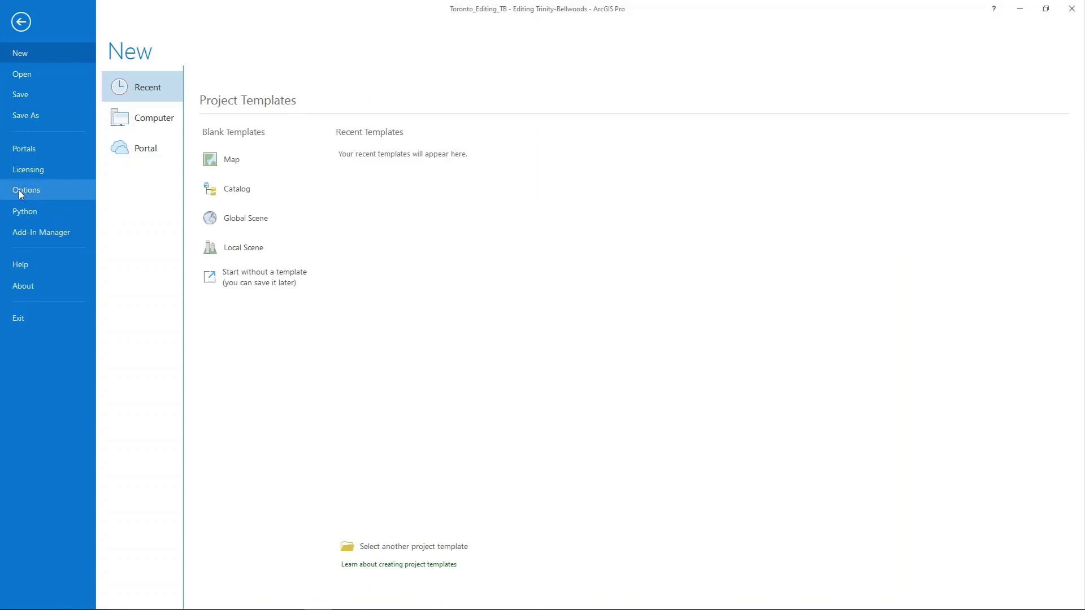
click(13, 24)
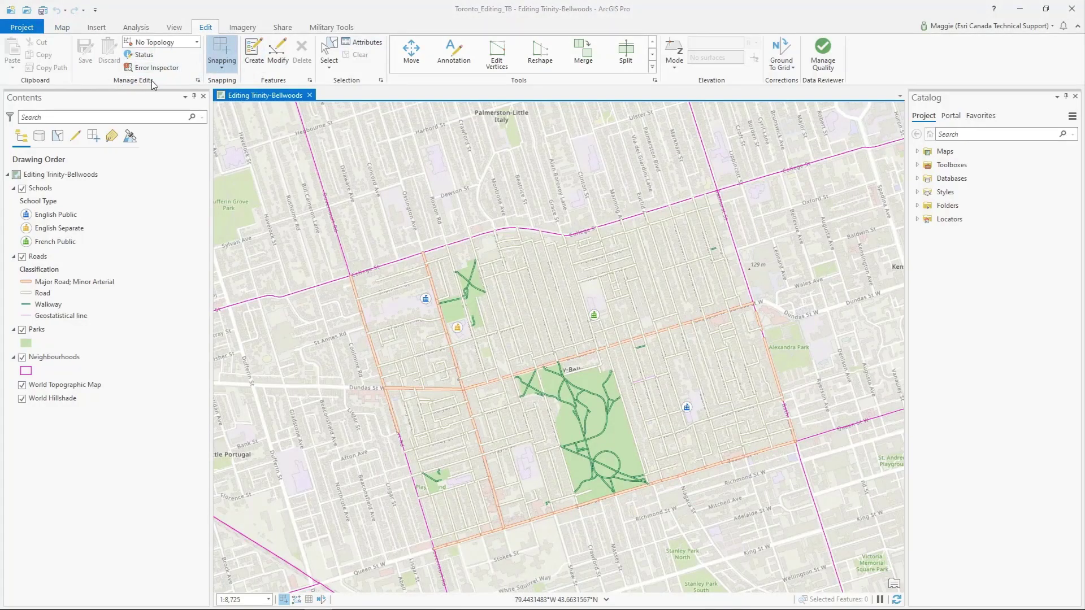
click(198, 80)
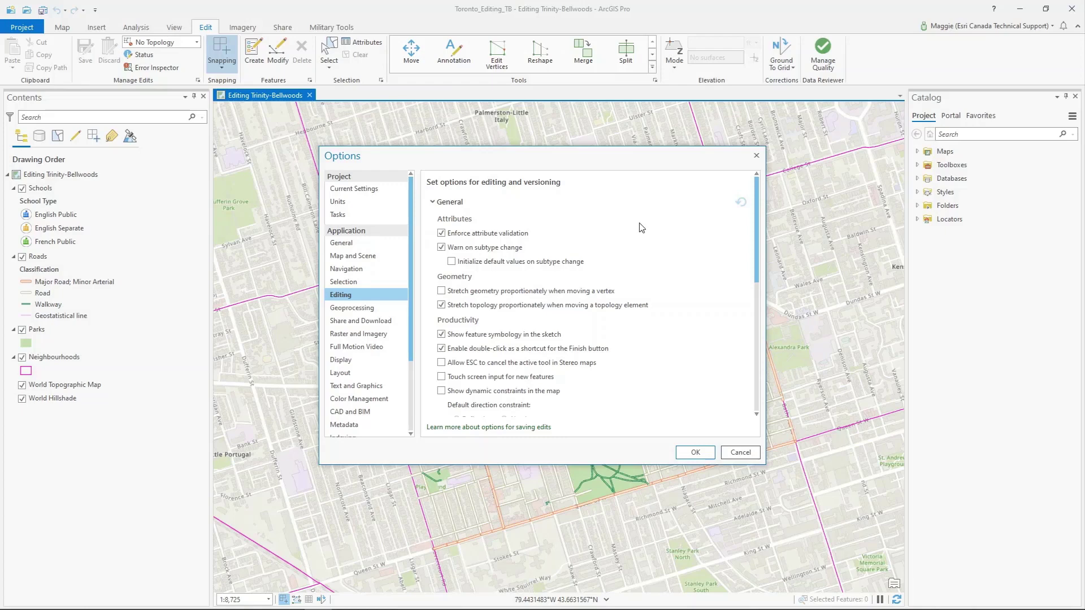
scroll(642, 227, down, 10)
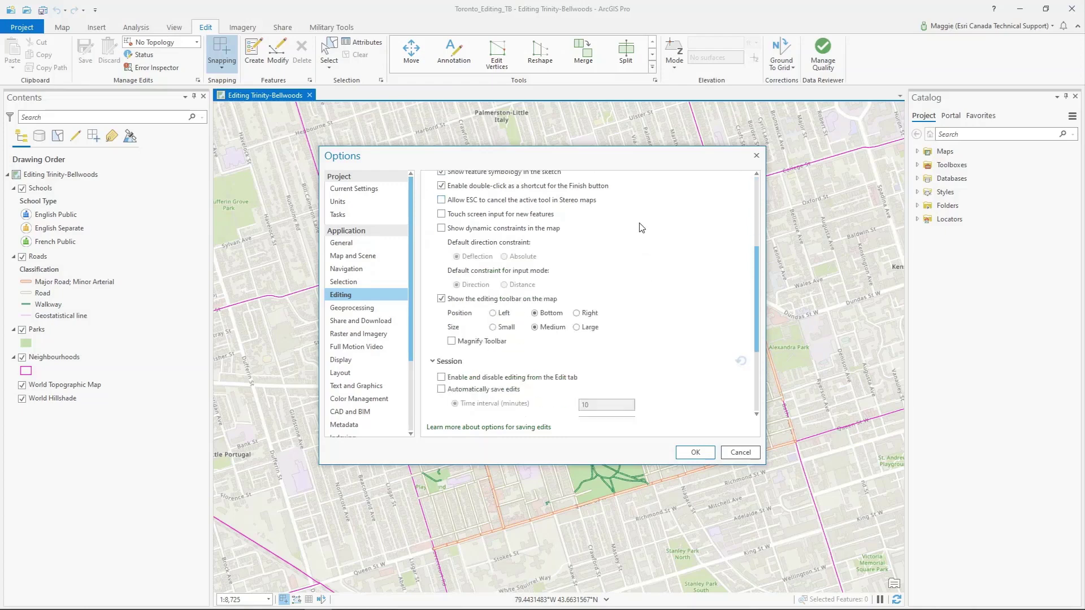
scroll(641, 228, up, 8)
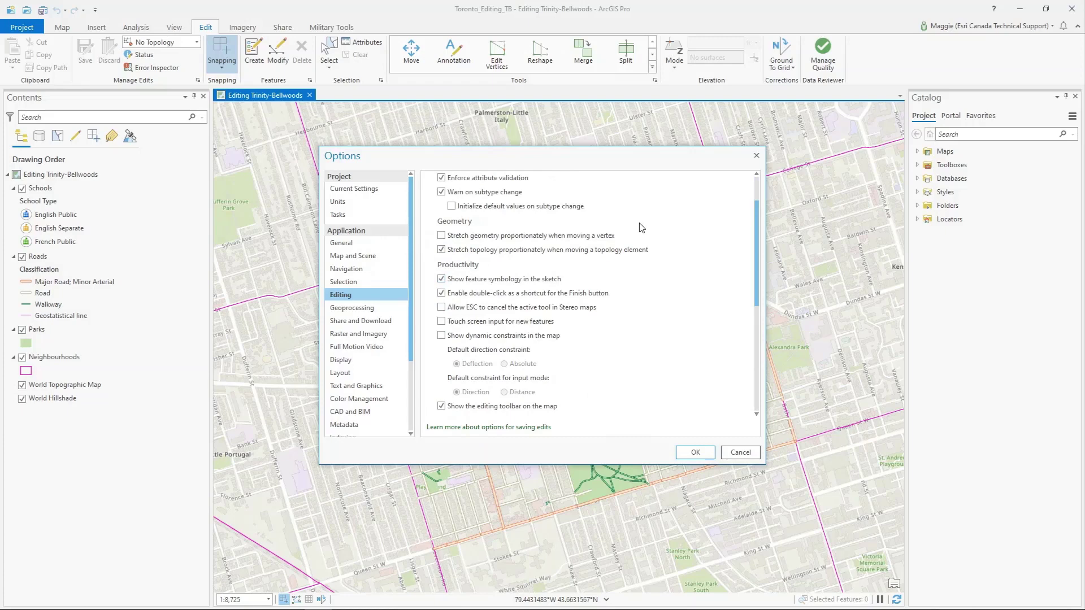
scroll(642, 227, up, 2)
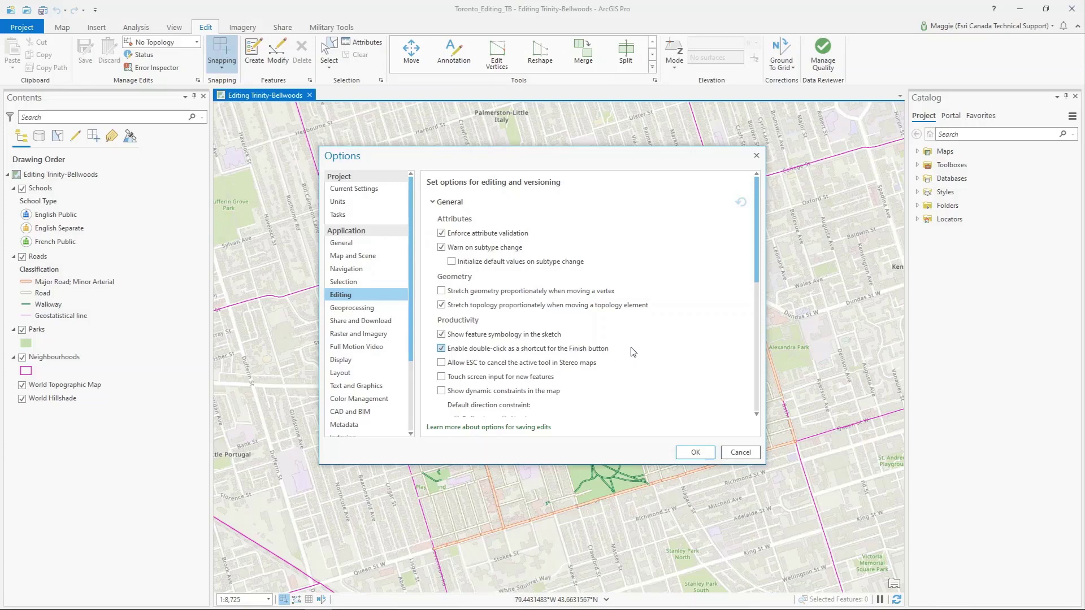
scroll(633, 352, down, 1)
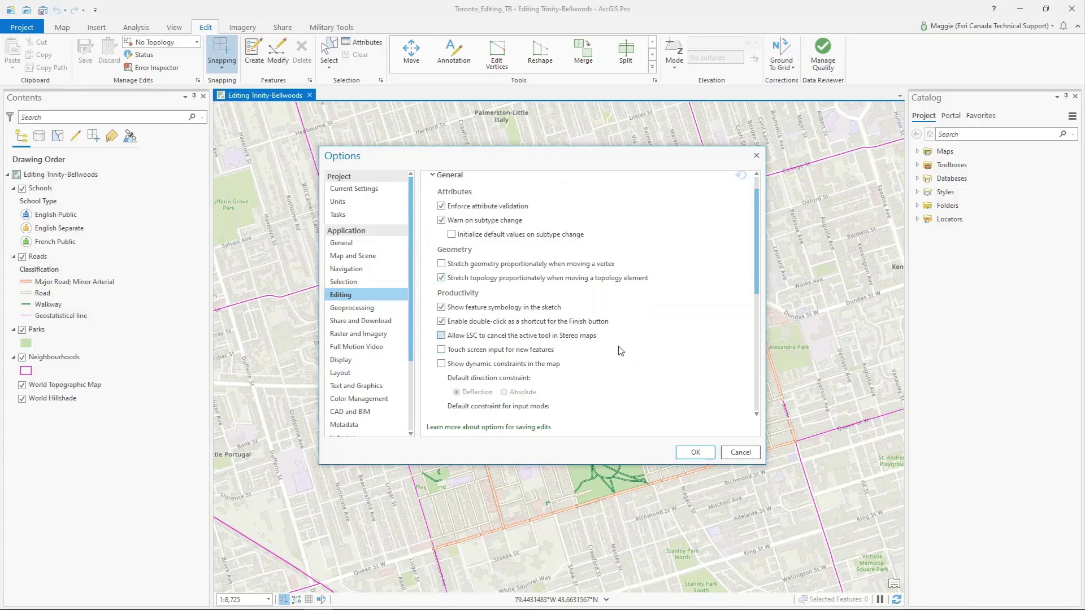
click(442, 364)
Step: Enable saving edits when saving the project in the editing session options, leaving automatic saving of edits off
scroll(596, 378, down, 1)
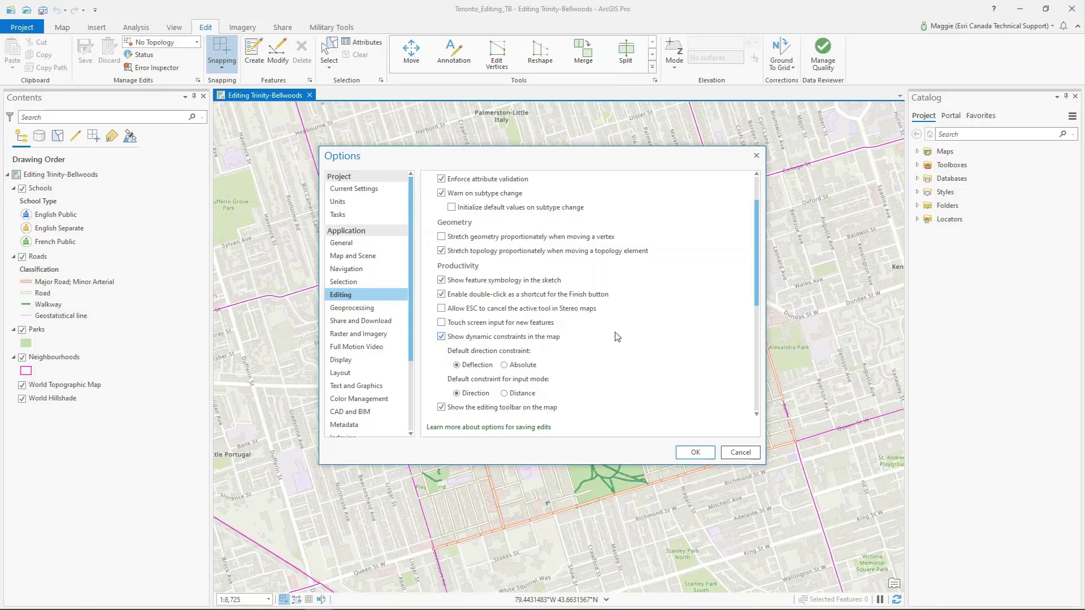
scroll(618, 334, down, 1)
scroll(633, 322, down, 4)
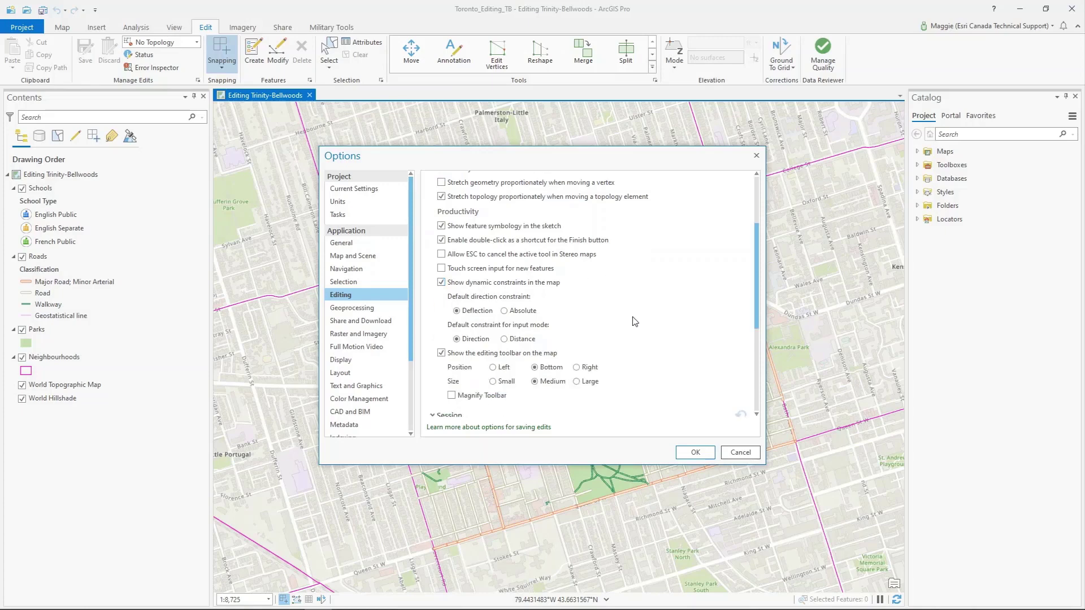
scroll(635, 321, down, 3)
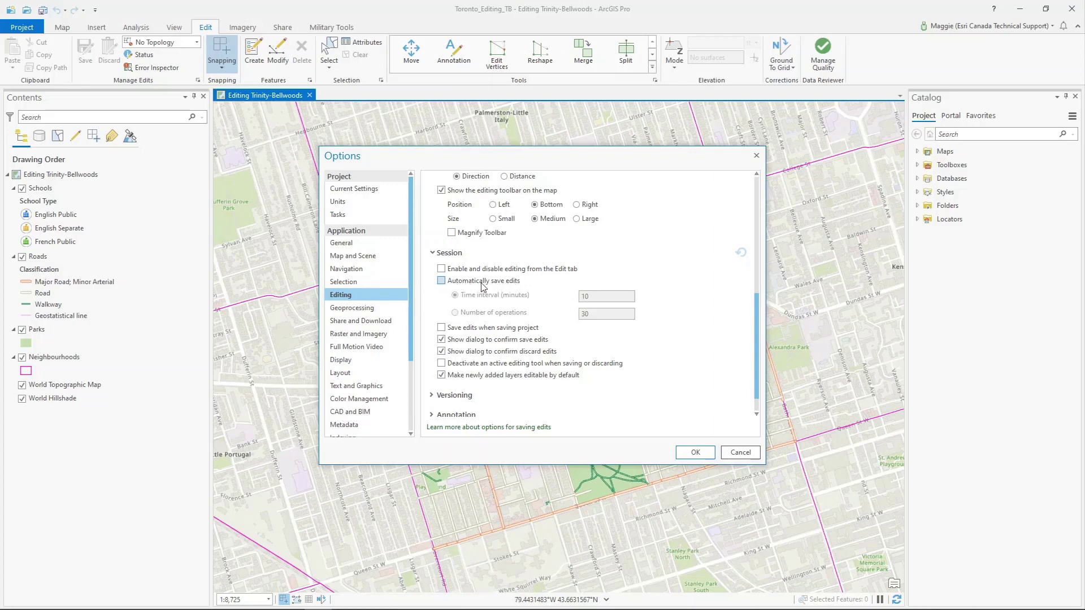
click(442, 281)
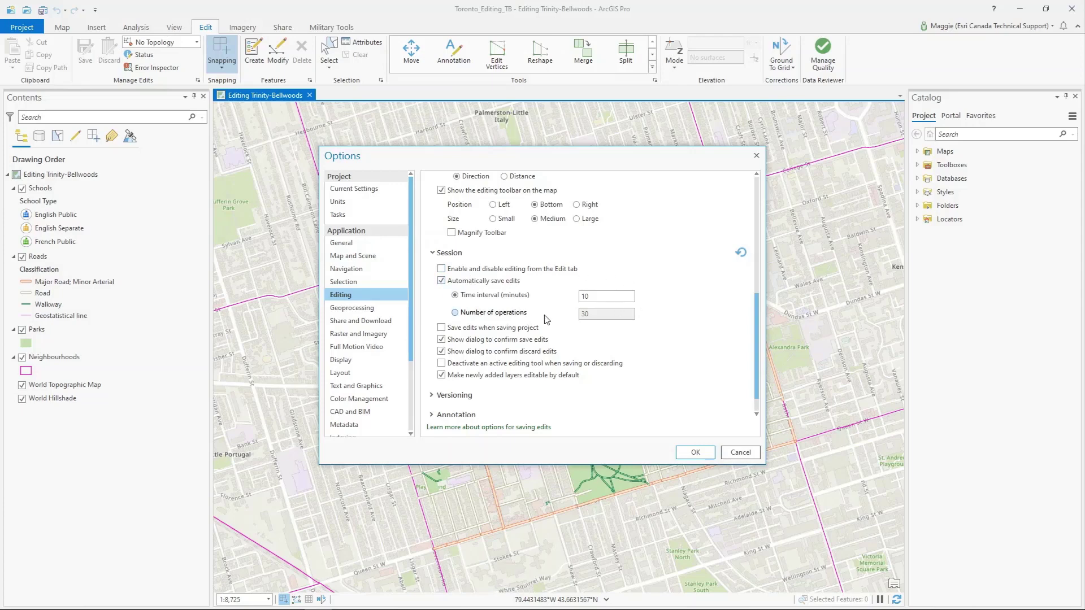
click(441, 282)
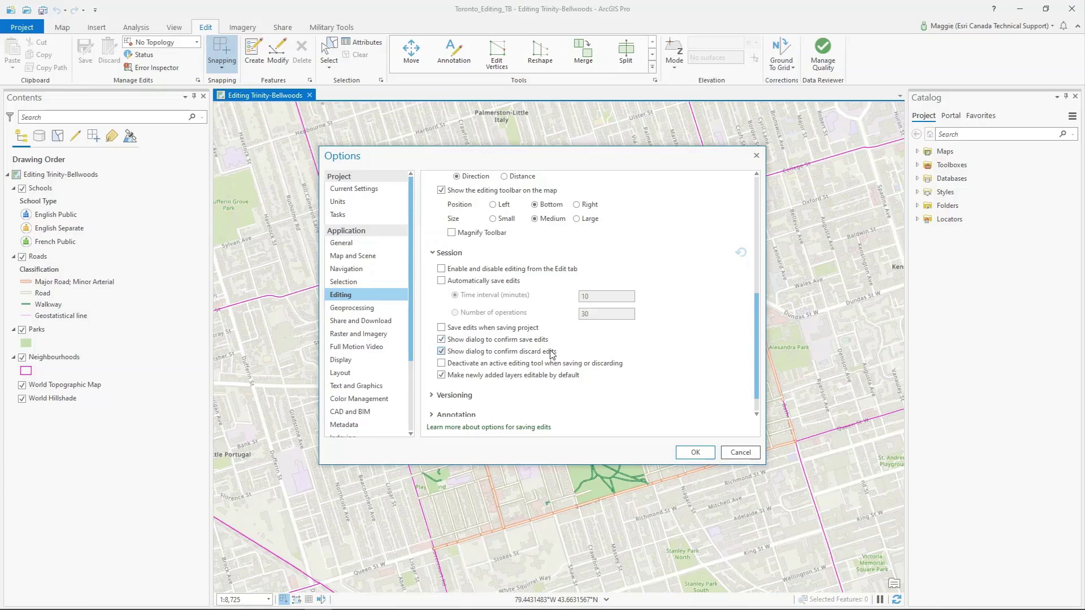
click(441, 328)
scroll(559, 320, down, 1)
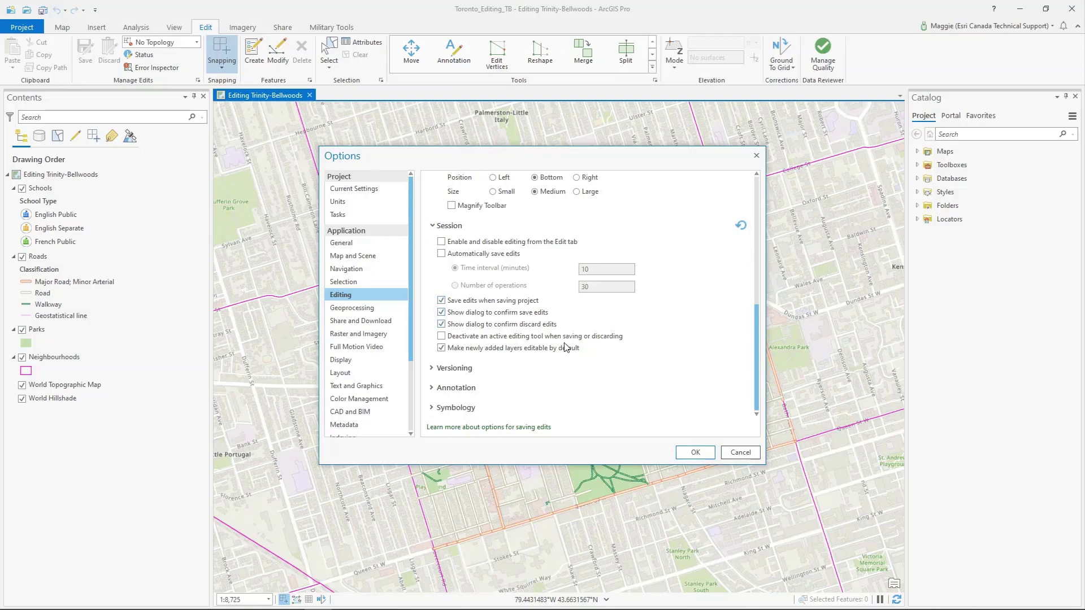
Step: Open the ribbon customization options and assign the accelerator Alt+V to the Edit Vertices command
scroll(582, 338, up, 3)
scroll(582, 337, up, 4)
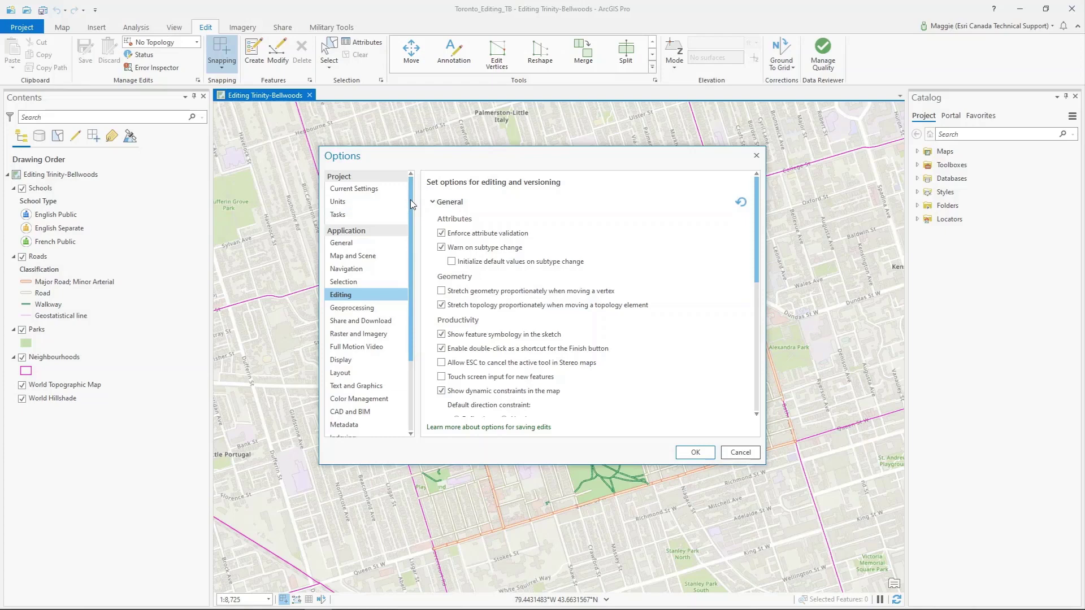
drag(411, 199, 407, 298)
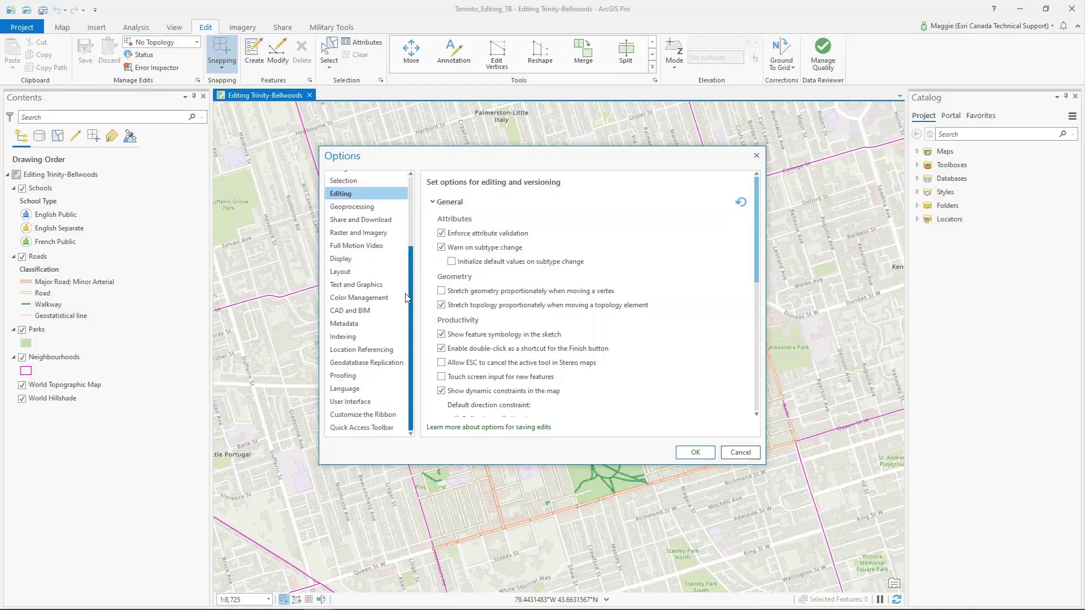
click(378, 417)
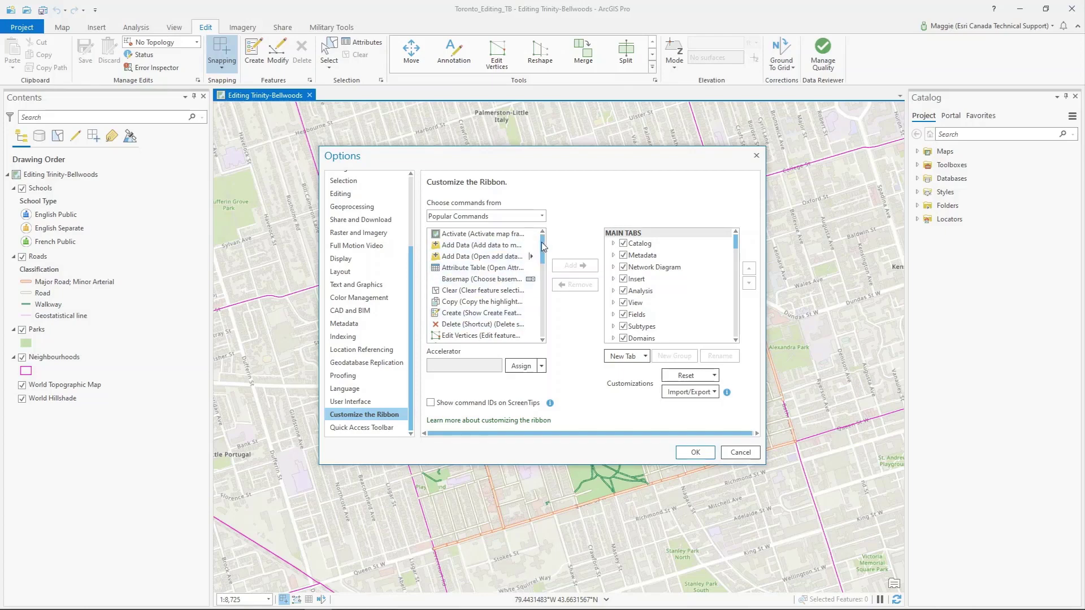
mouse_move(543, 243)
mouse_down()
mouse_move(542, 265)
mouse_move(543, 239)
mouse_up()
click(529, 219)
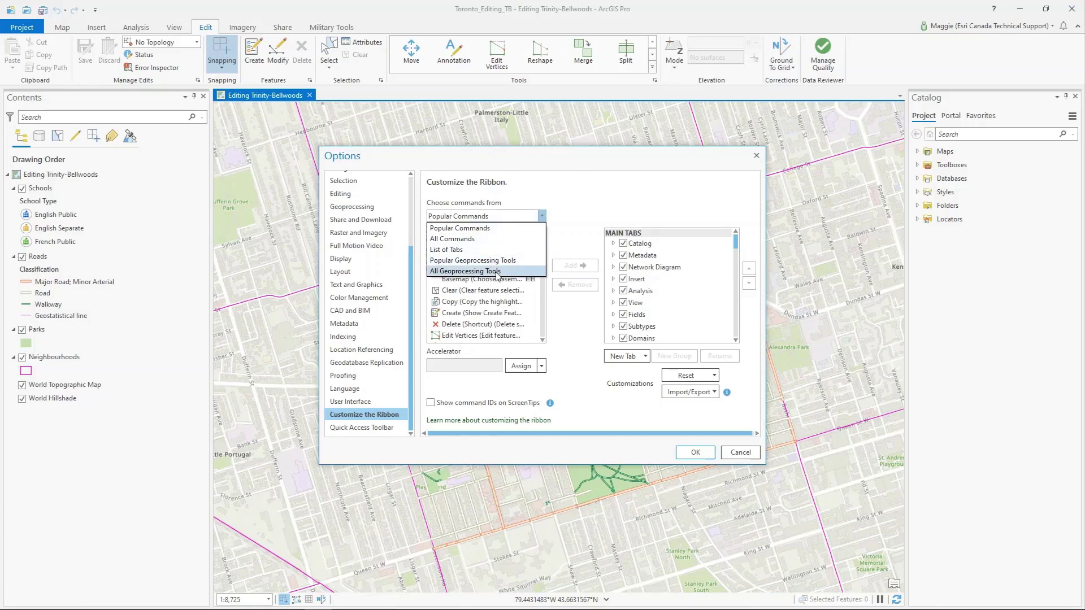
click(580, 213)
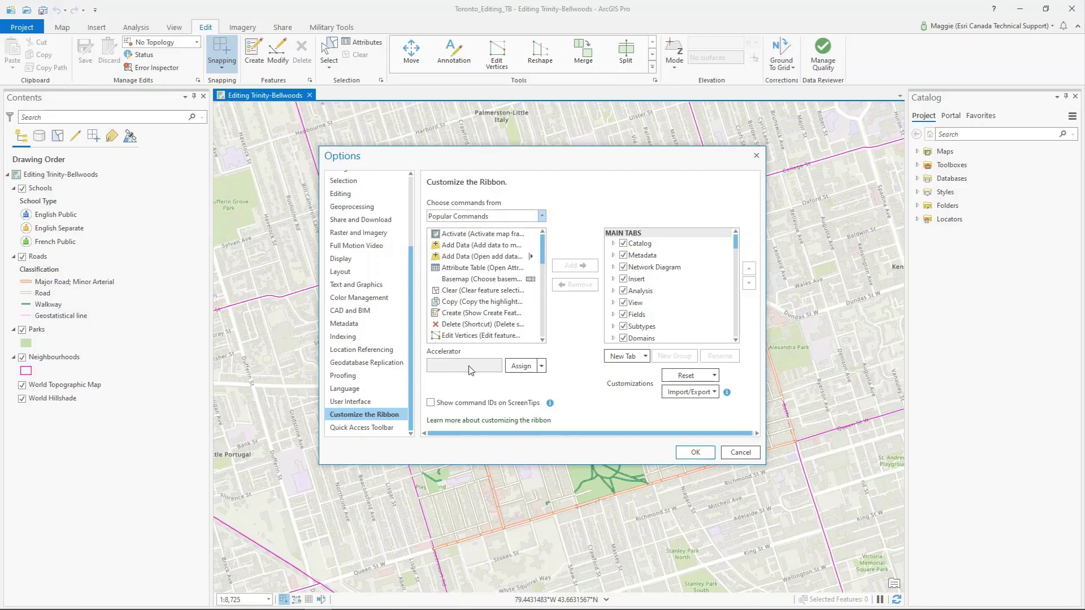
click(463, 336)
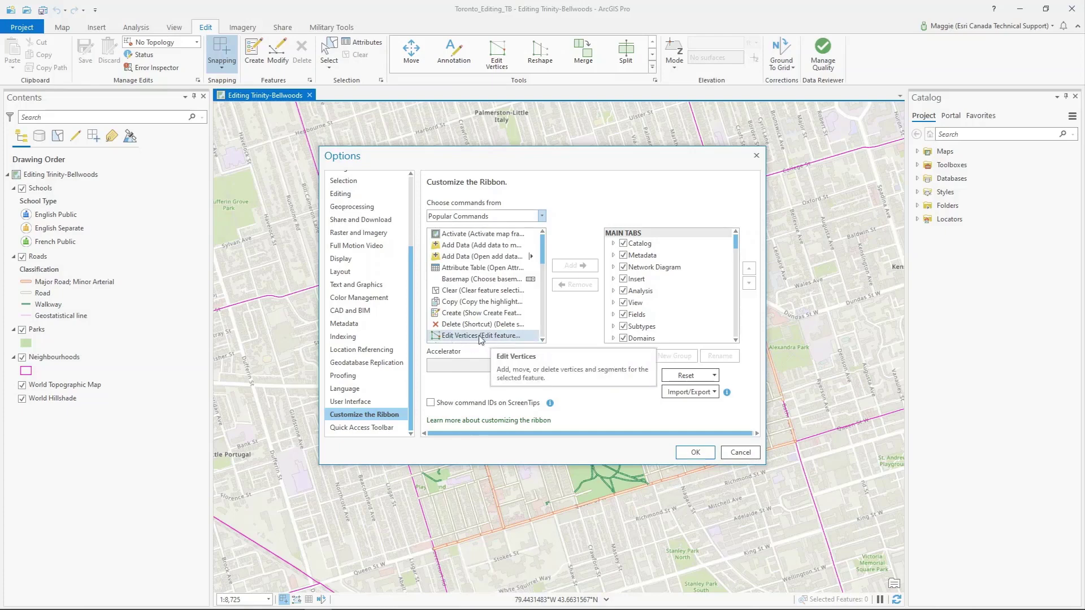
click(474, 367)
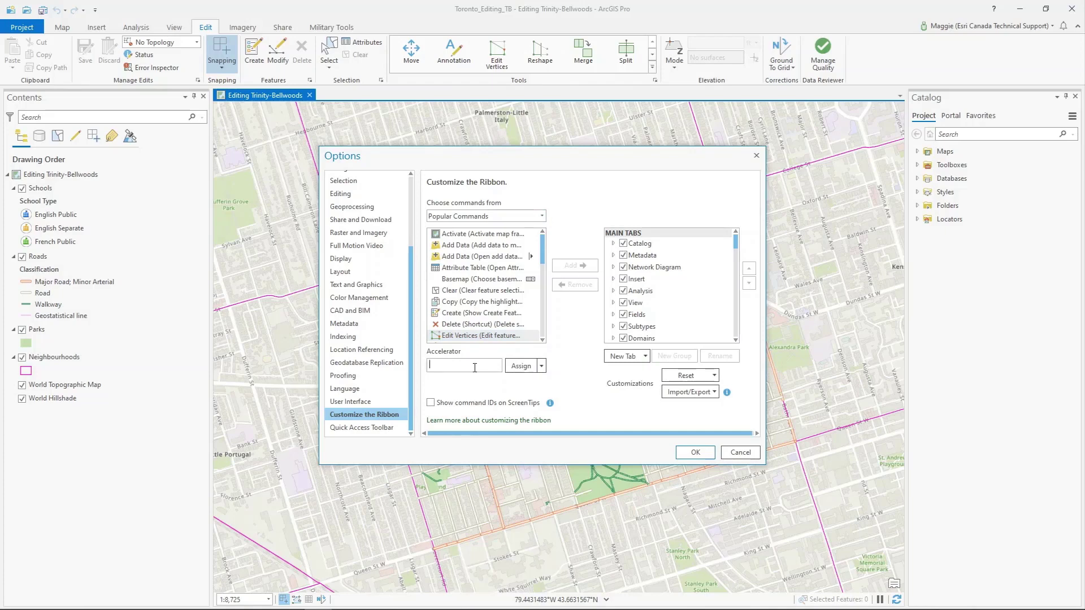
key(alt+v)
click(521, 368)
Step: Create a new custom ribbon tab and rename it Editing Demo
click(627, 358)
click(658, 380)
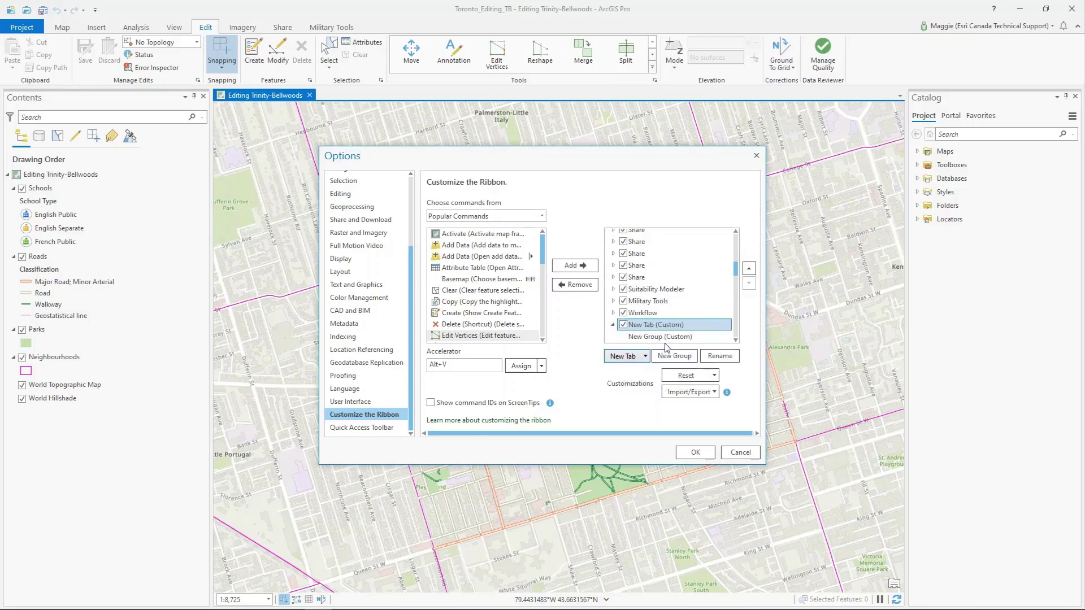
click(716, 356)
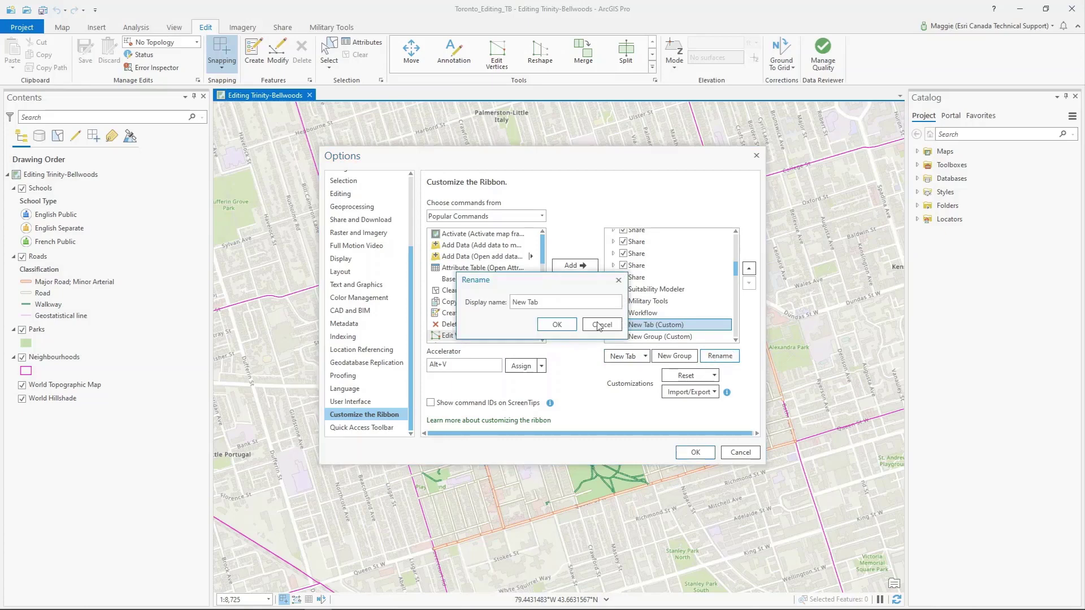
key(ctrl+shift+Left)
key(ctrl+shift+Left)
text(Editing Dem)
click(556, 324)
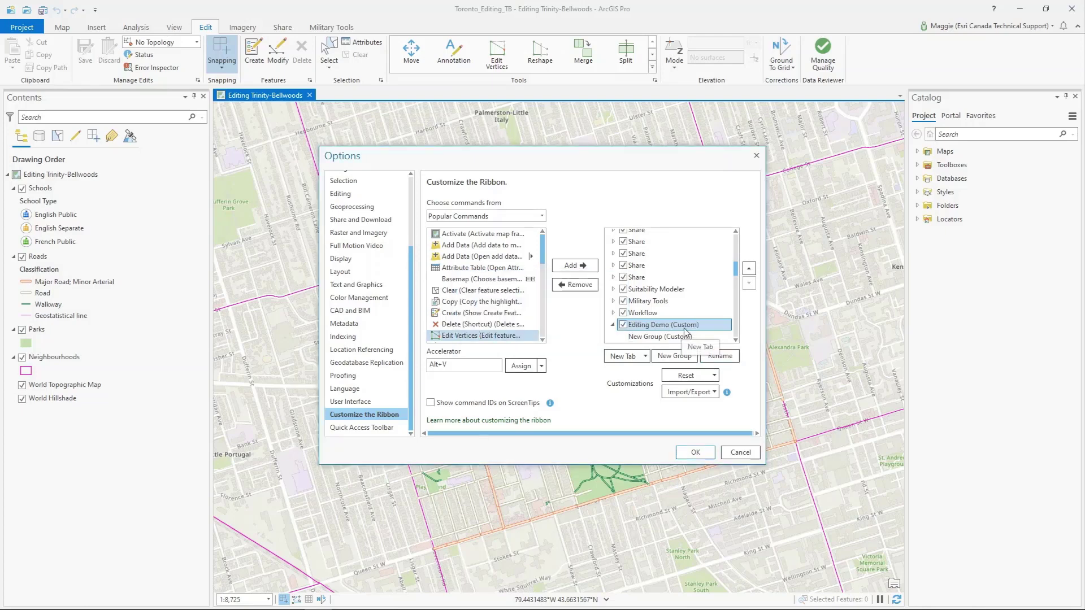
Step: Rename the new group inside the Editing Demo tab as Edit Group
click(687, 337)
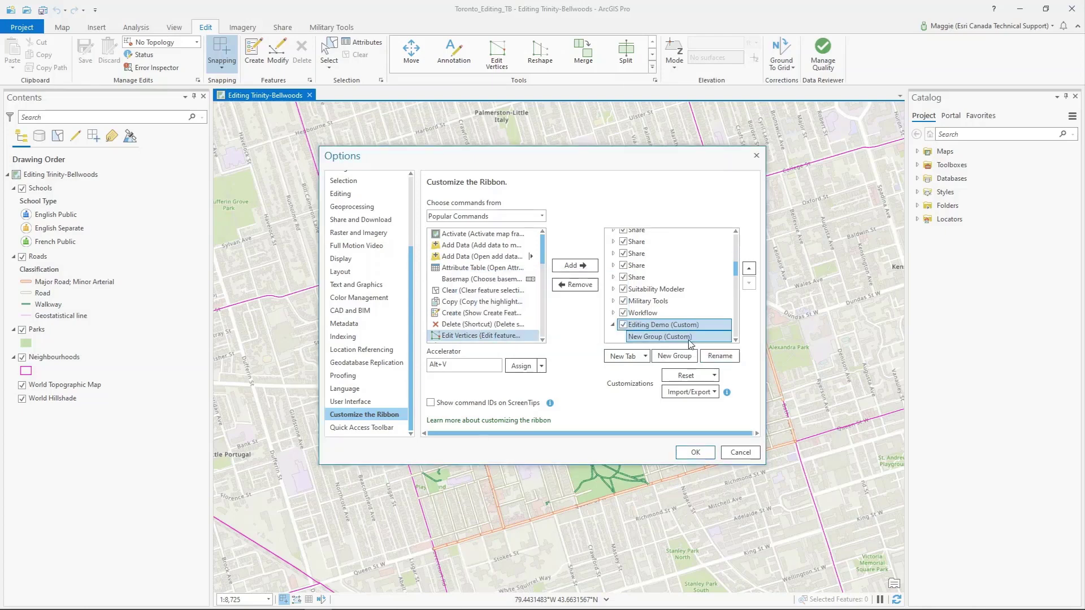
right_click(659, 338)
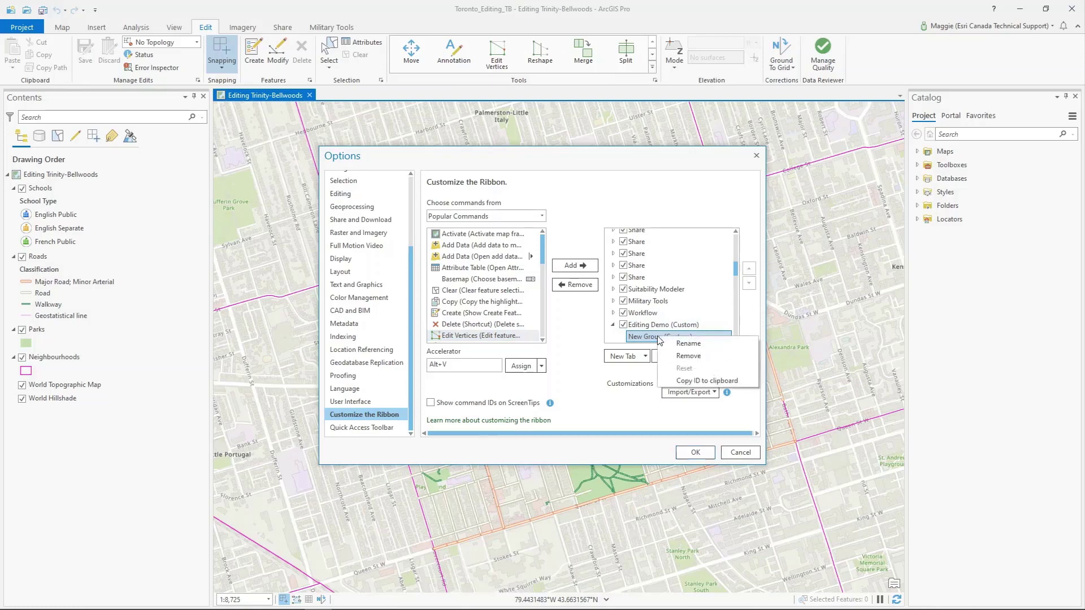
click(687, 342)
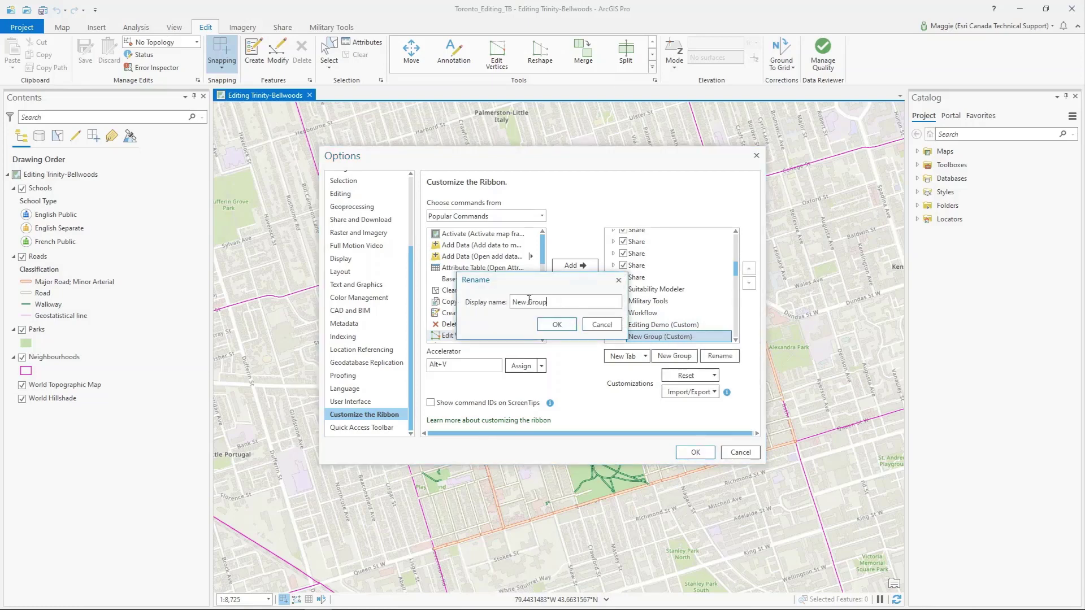
drag(548, 302, 512, 301)
text(Edit Group)
click(556, 324)
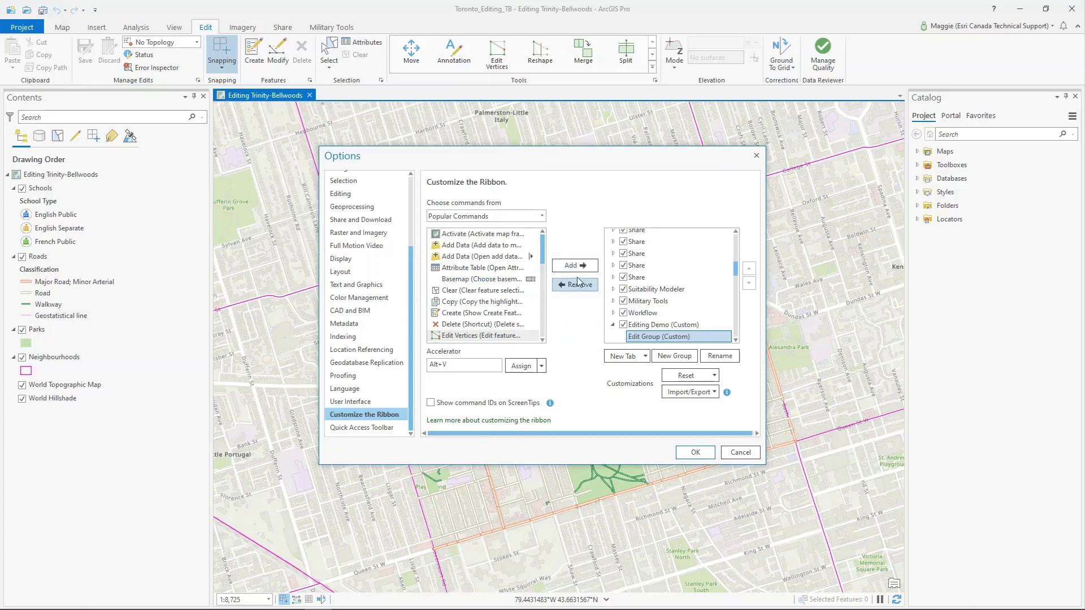
Step: Add the Delete (Shortcut), Finish and Polygon Tool commands from the popular commands to the custom Edit Group
click(514, 330)
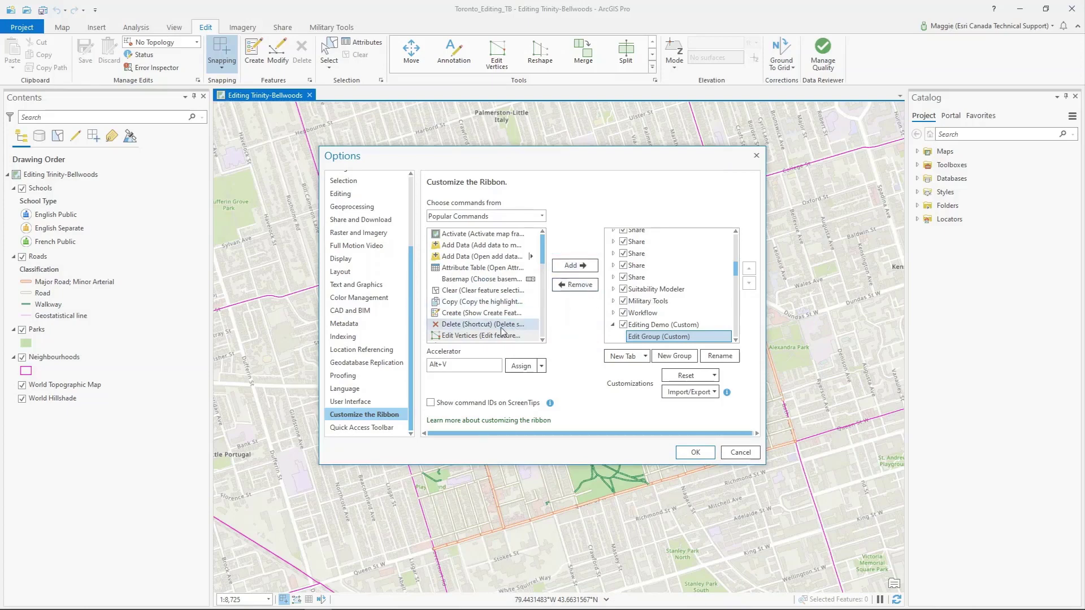
click(571, 267)
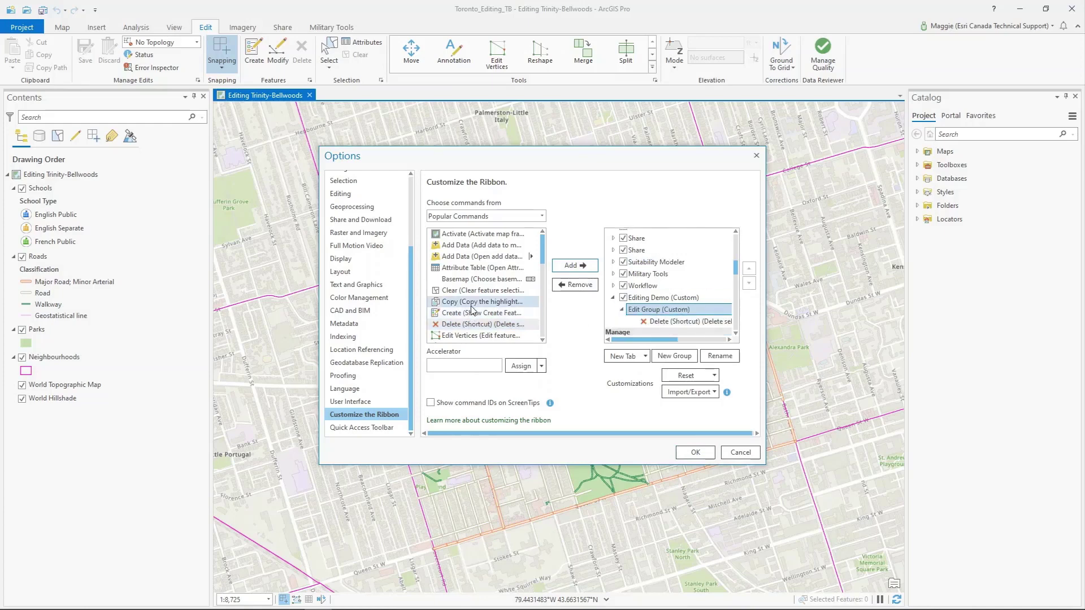
scroll(472, 308, down, 2)
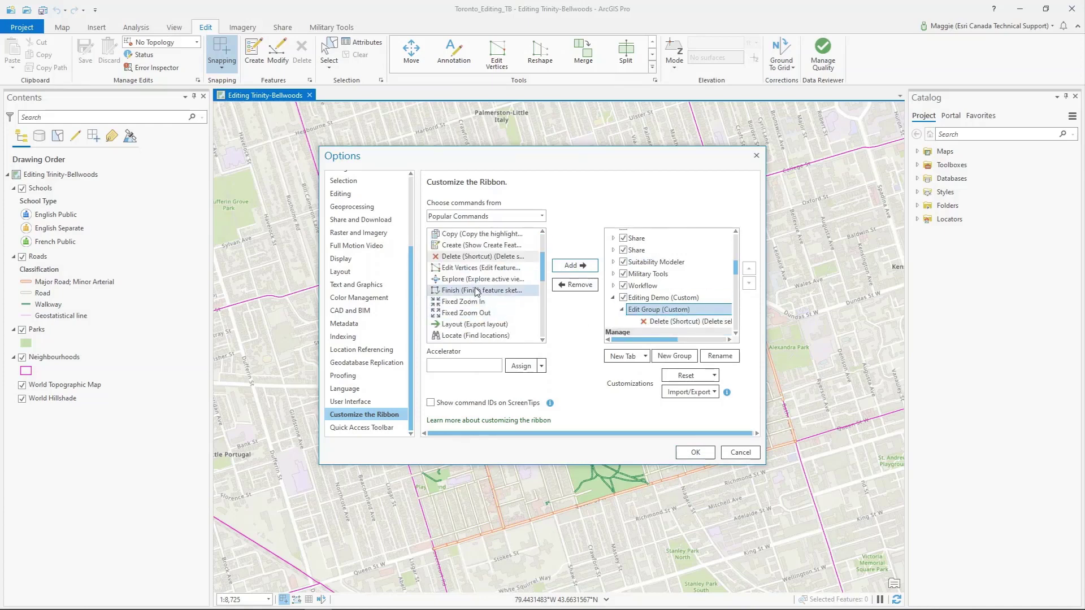
click(480, 290)
click(582, 266)
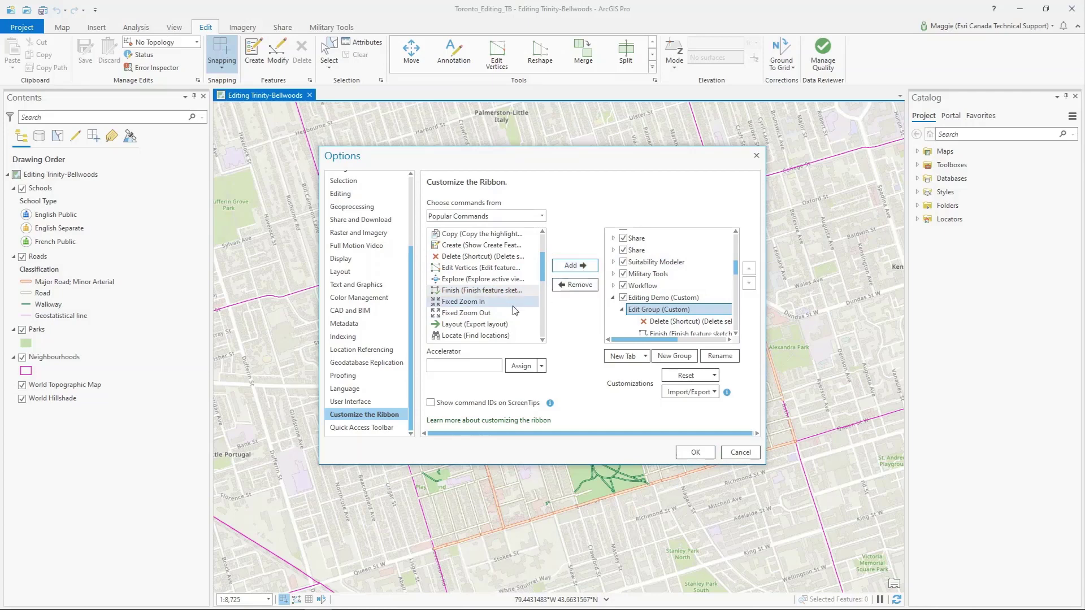
scroll(486, 322, down, 2)
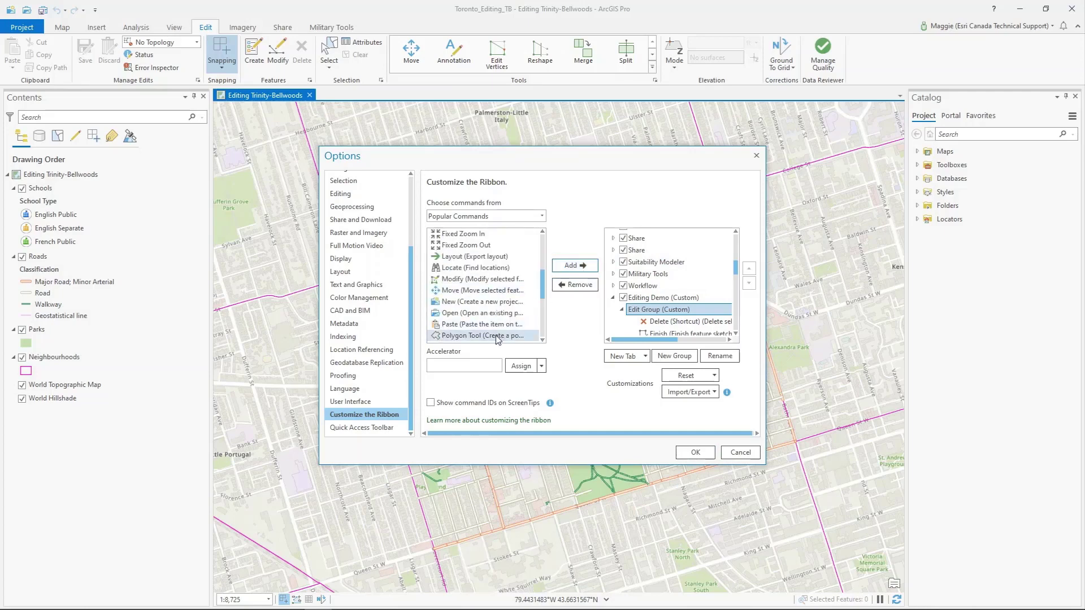
click(498, 336)
click(580, 266)
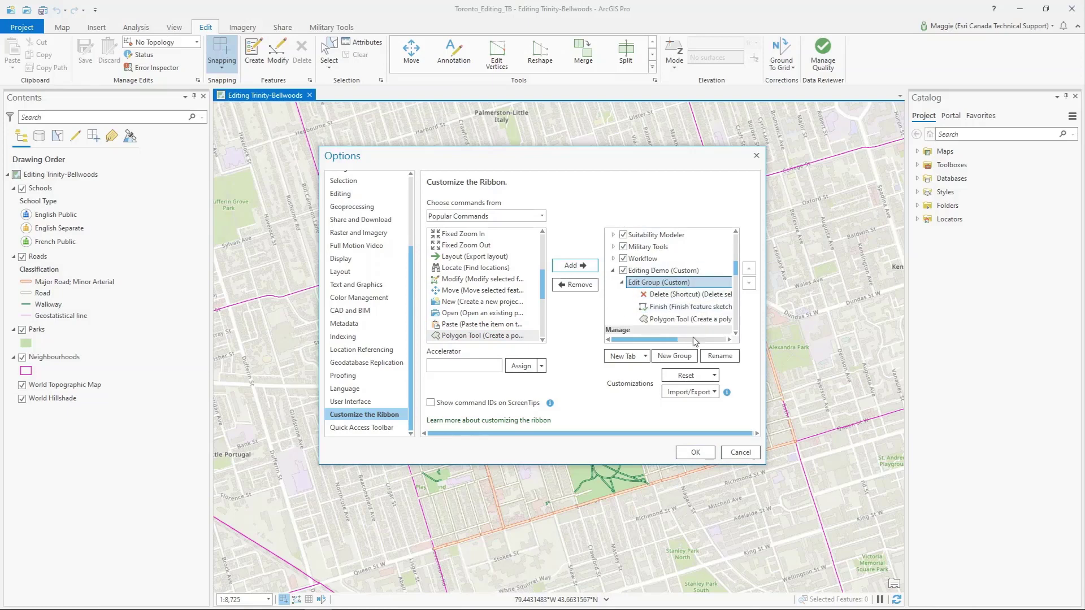
Step: Add the Save edits command to the custom Edit Group and apply the ribbon customization
scroll(491, 292, down, 3)
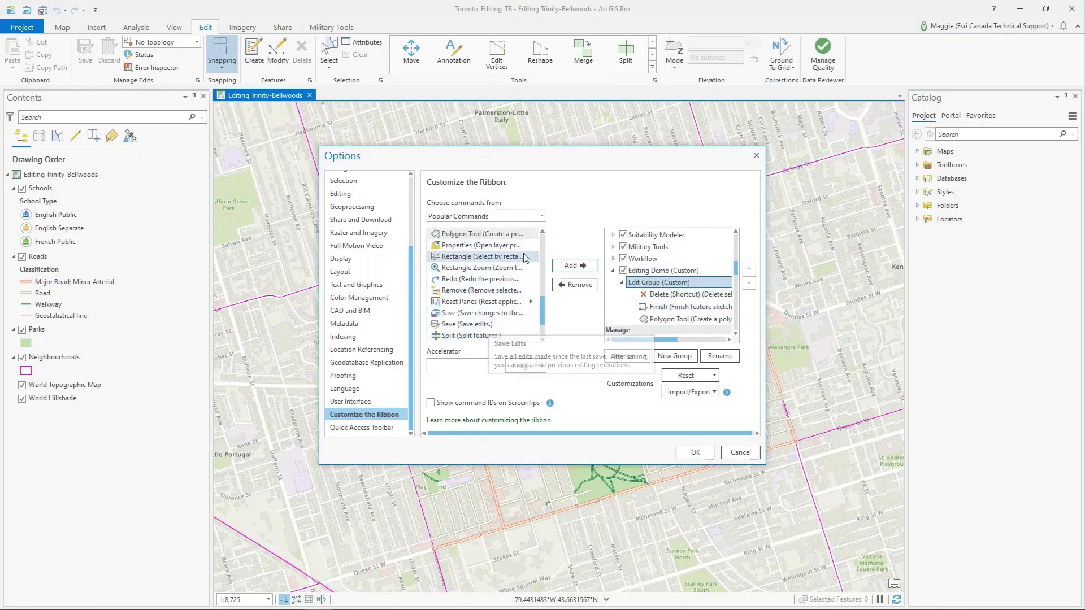
click(489, 326)
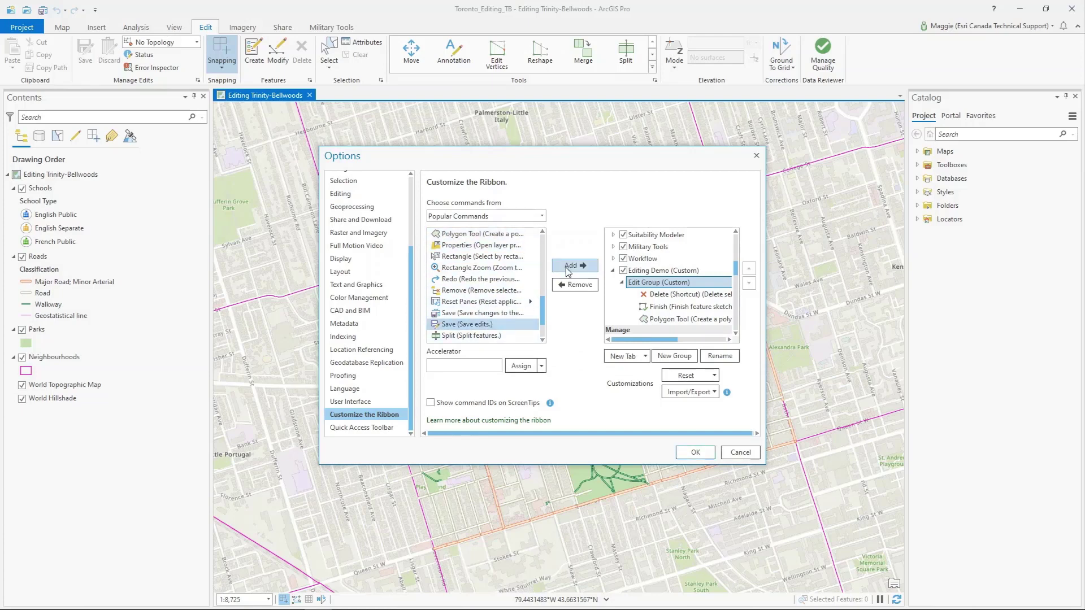
click(568, 268)
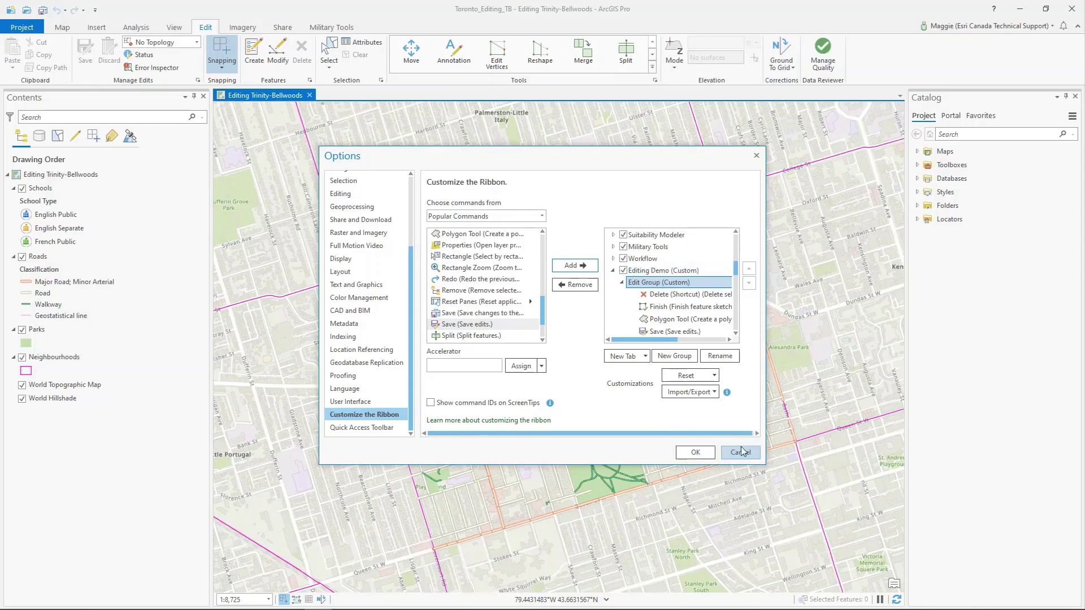
click(696, 453)
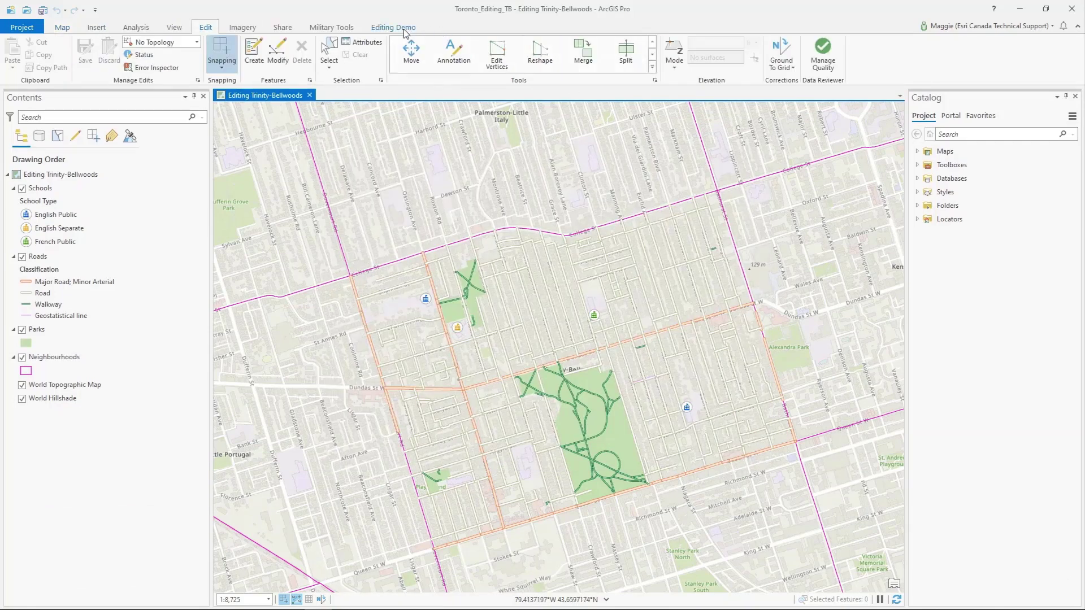
Step: Check the commands placed in the custom Editing Demo ribbon tab and return to the standard editing tools
click(398, 28)
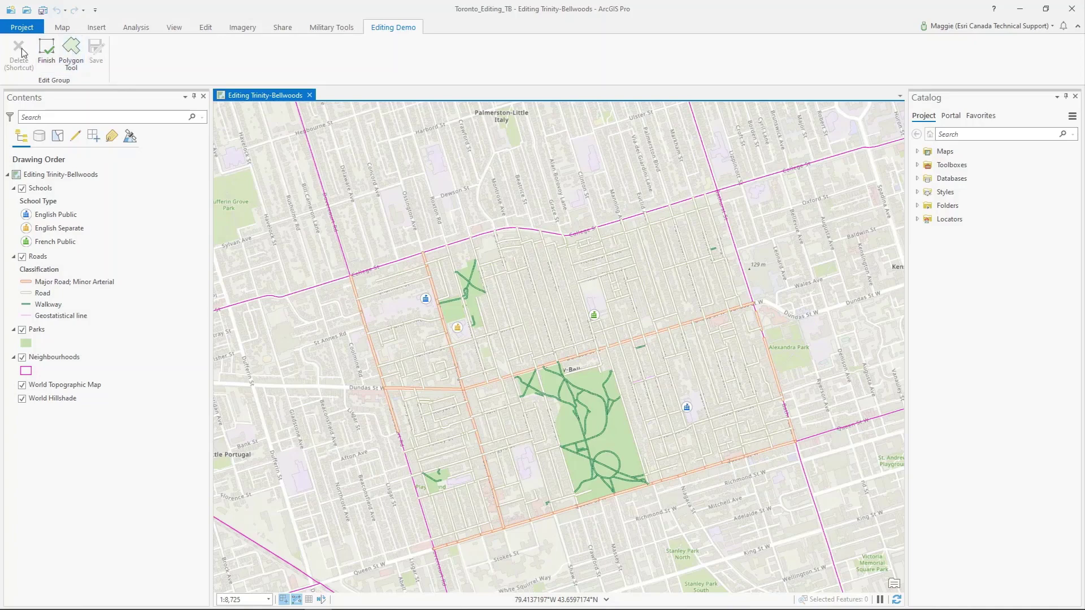
click(212, 27)
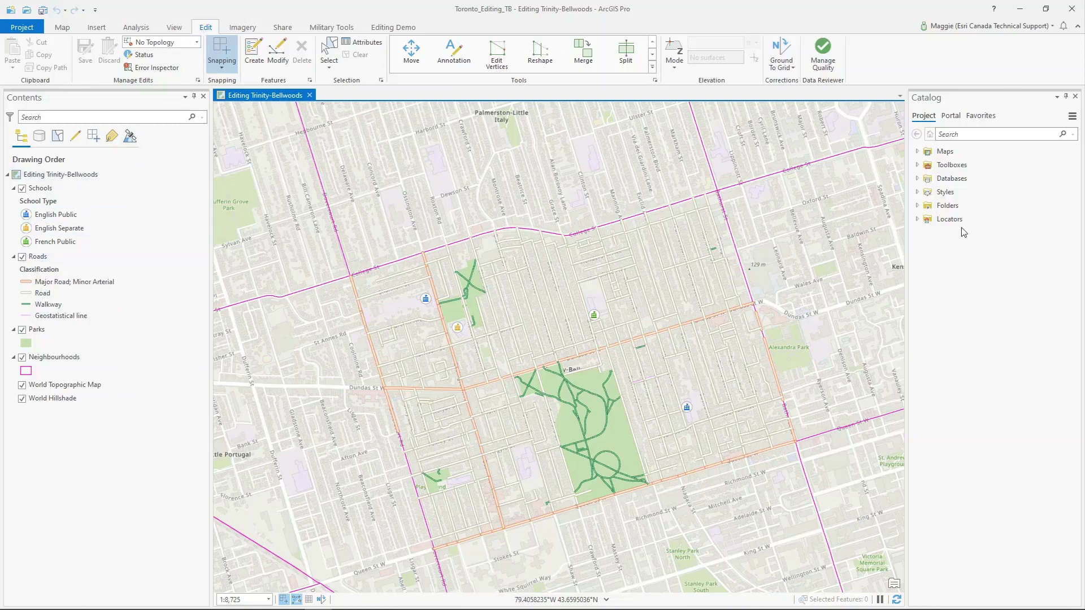
click(626, 52)
Step: Reset the workspace panes to the layout for editing
click(176, 29)
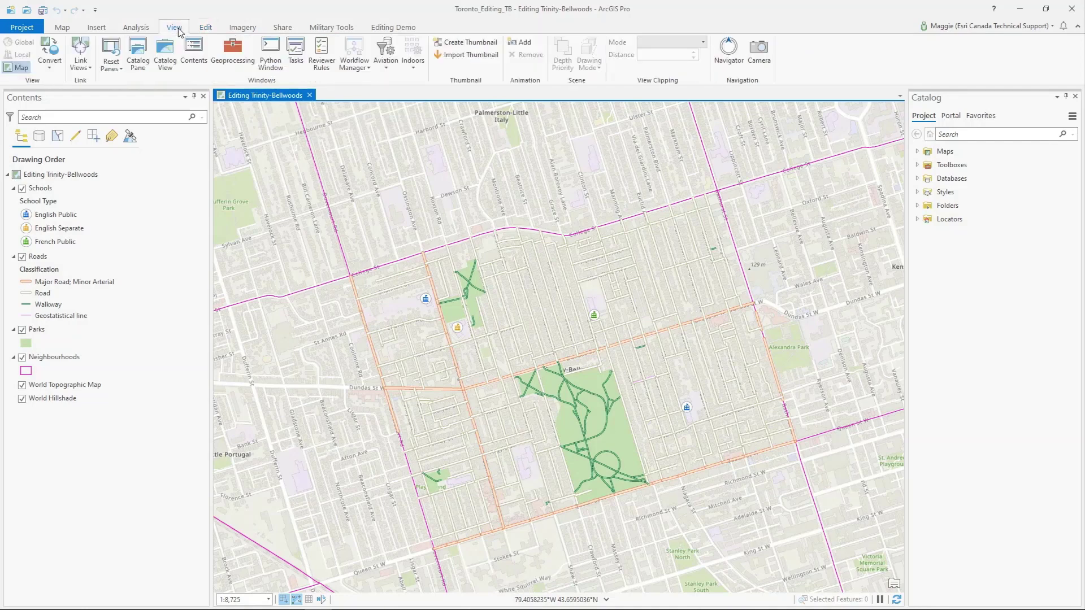
click(112, 69)
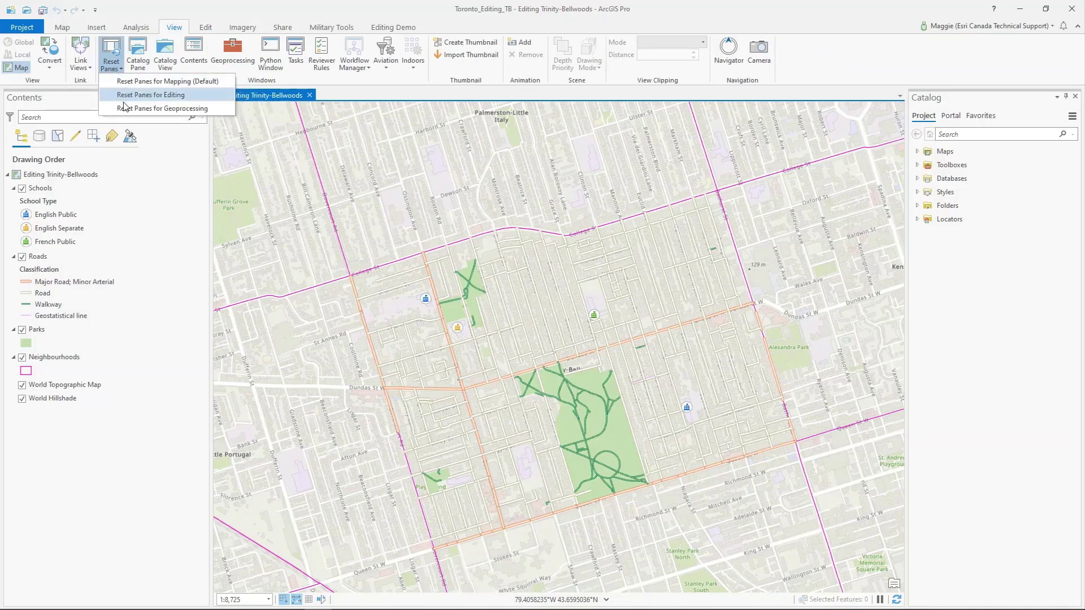
click(201, 96)
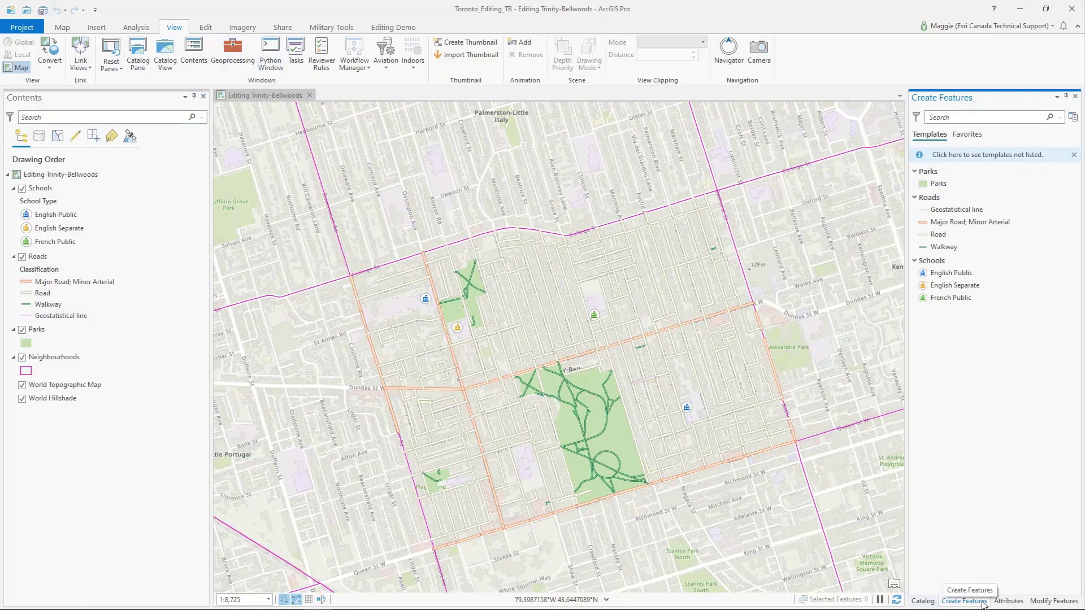
Step: Look through the Attributes and Modify Features panes and return to the Create Features templates
click(1008, 601)
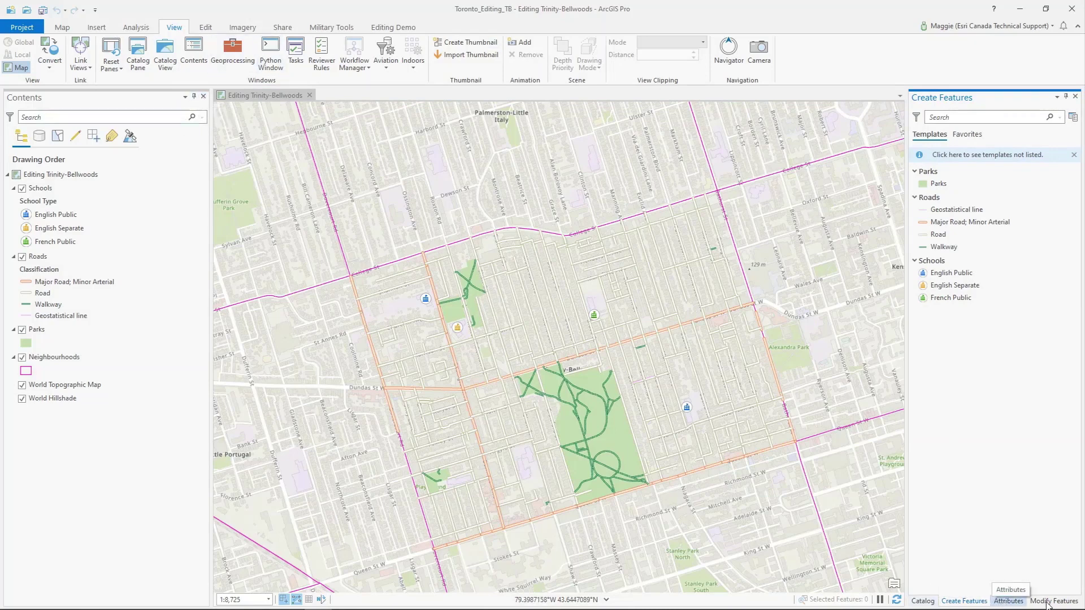
click(1054, 601)
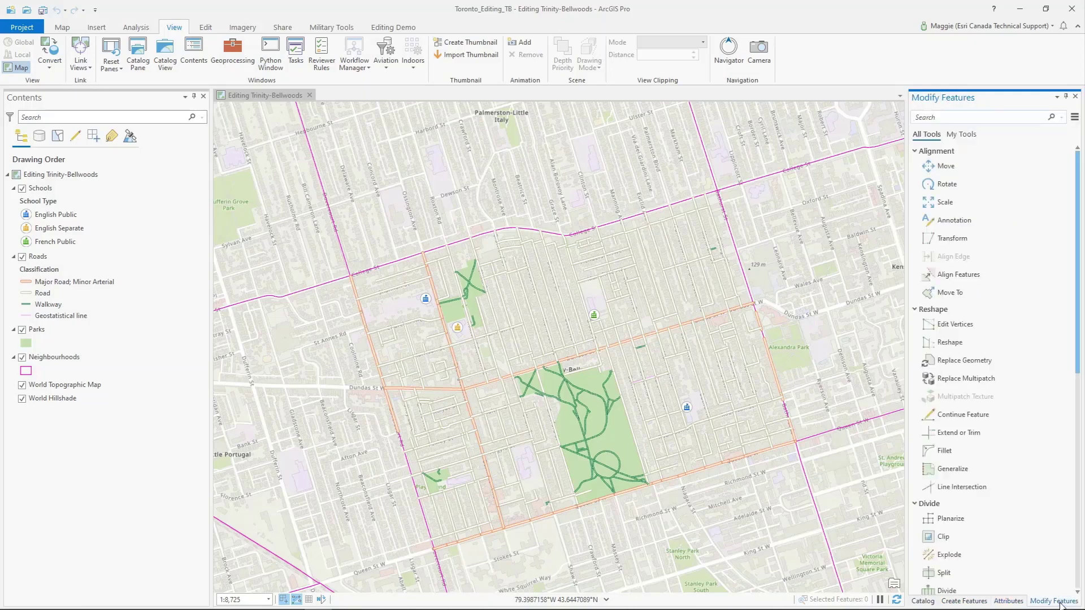
click(963, 601)
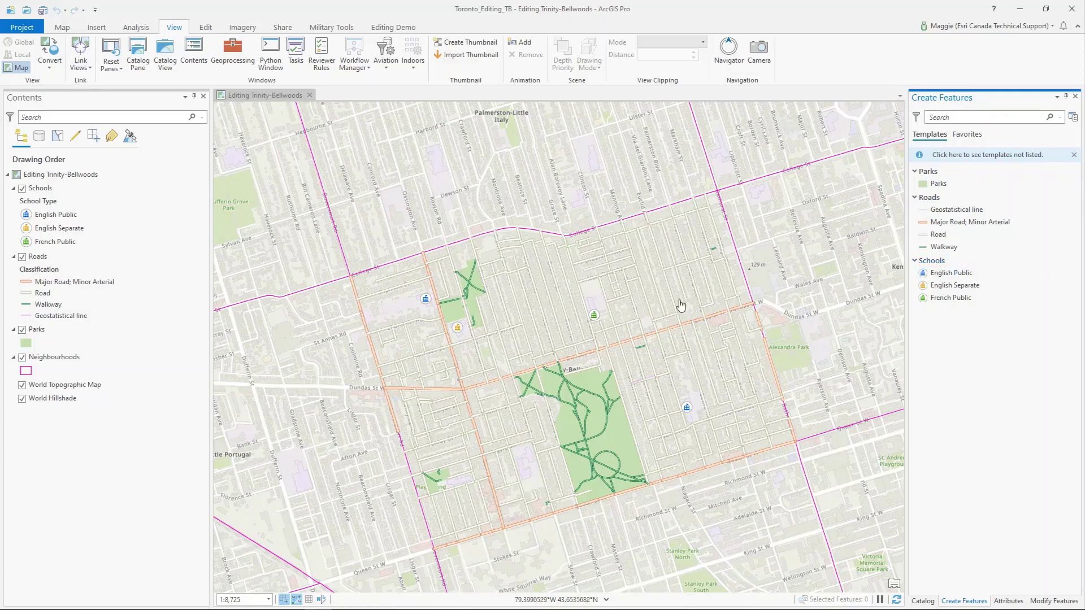
Step: List the layers by editing and switch the editability of the Neighbourhoods layer on and back off
click(90, 358)
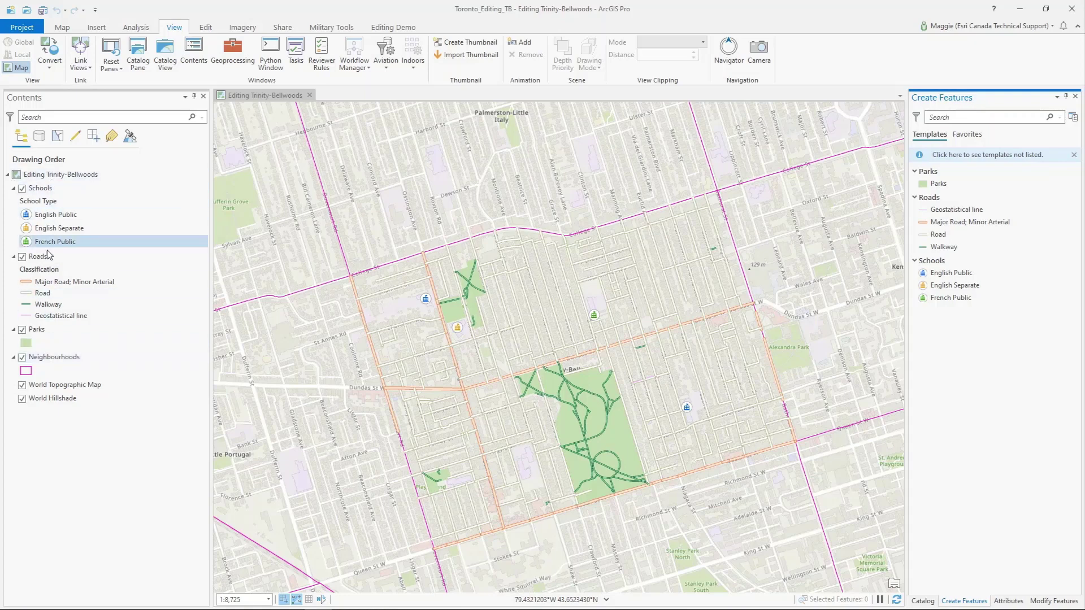
click(74, 142)
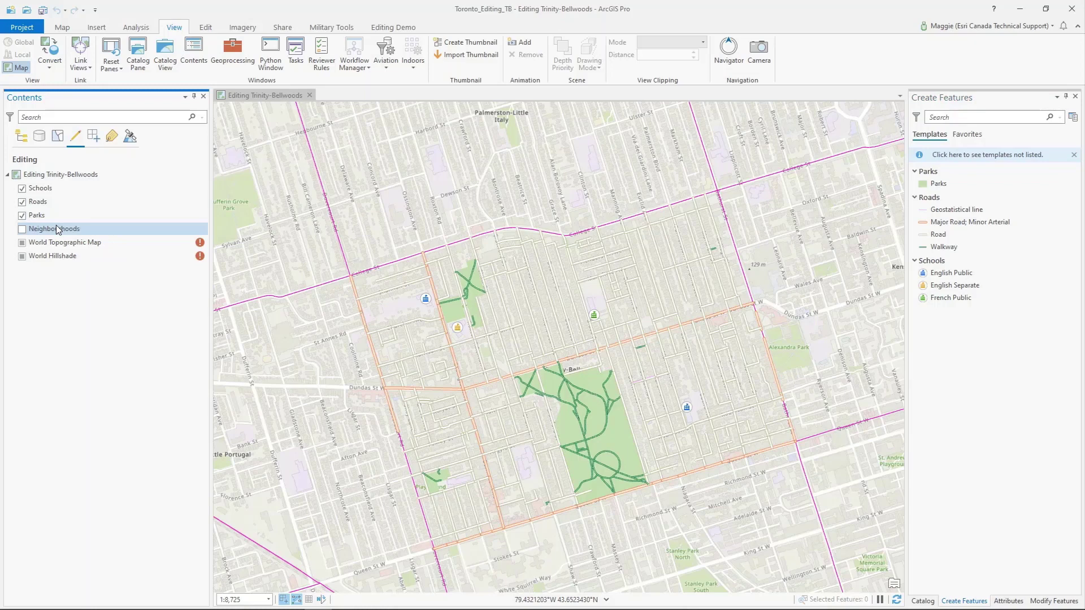
click(23, 229)
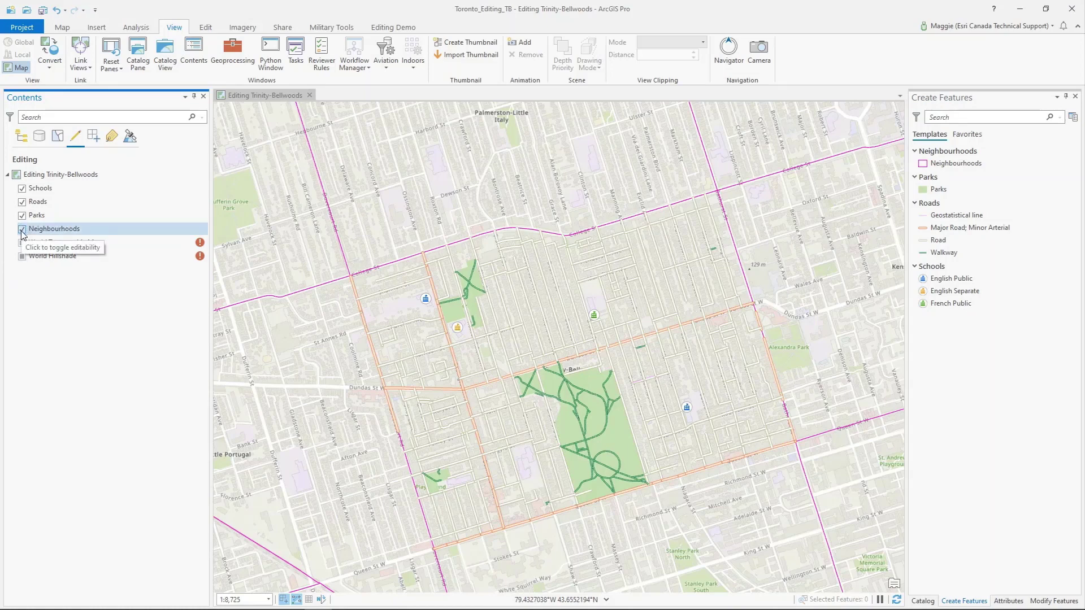
click(22, 230)
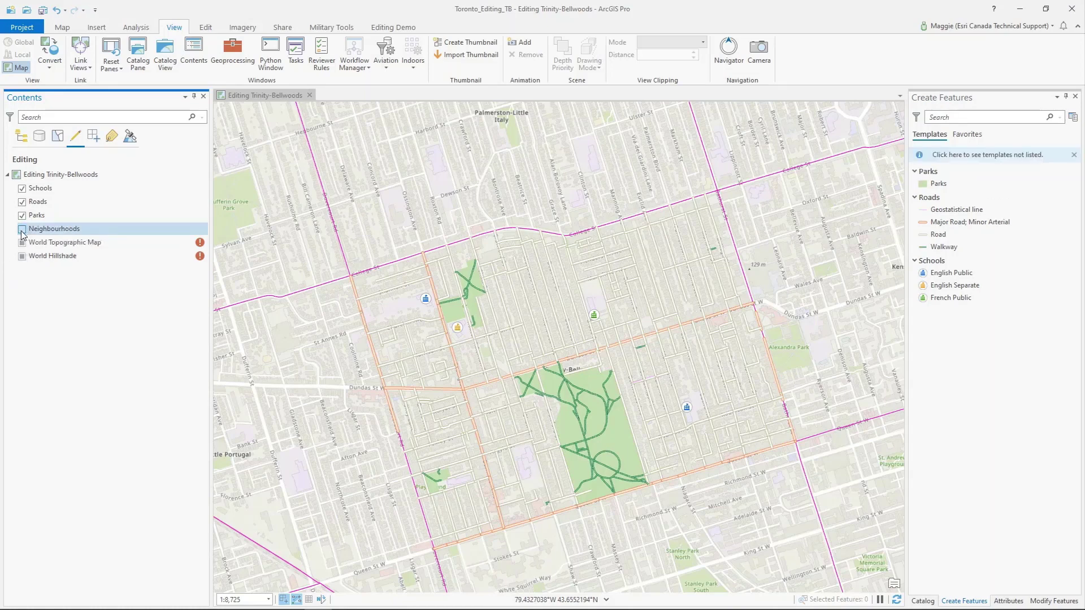
Step: List the map layers by selection, keeping the Parks layer selectable
click(63, 140)
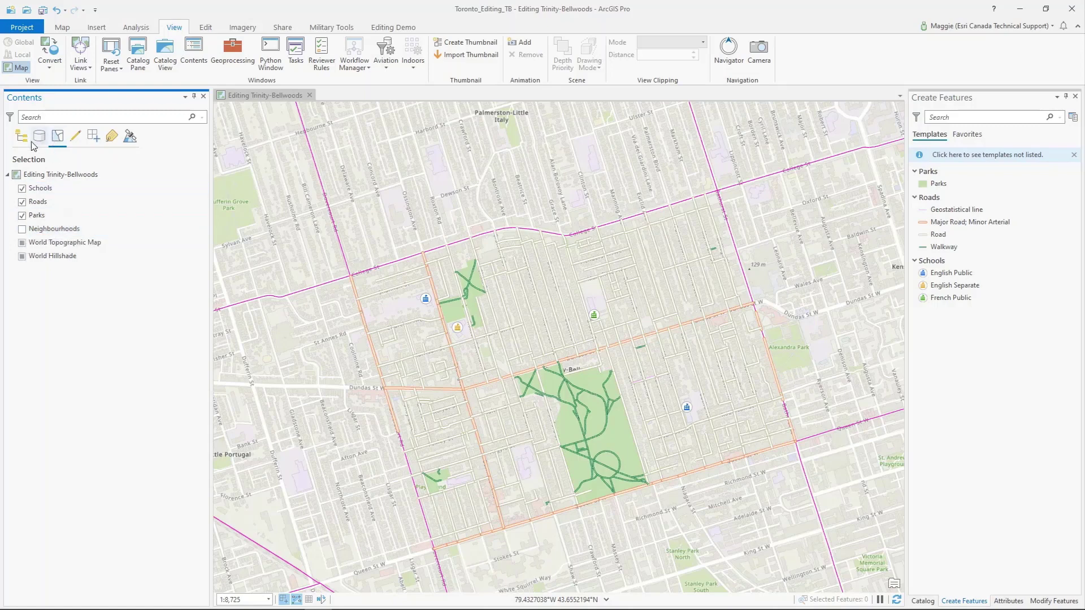
click(23, 215)
Step: Create a four-sided polygon from the Parks template tracing Roxton Road Parkette, with its southern edge about 129 ft long
scroll(484, 358, up, 8)
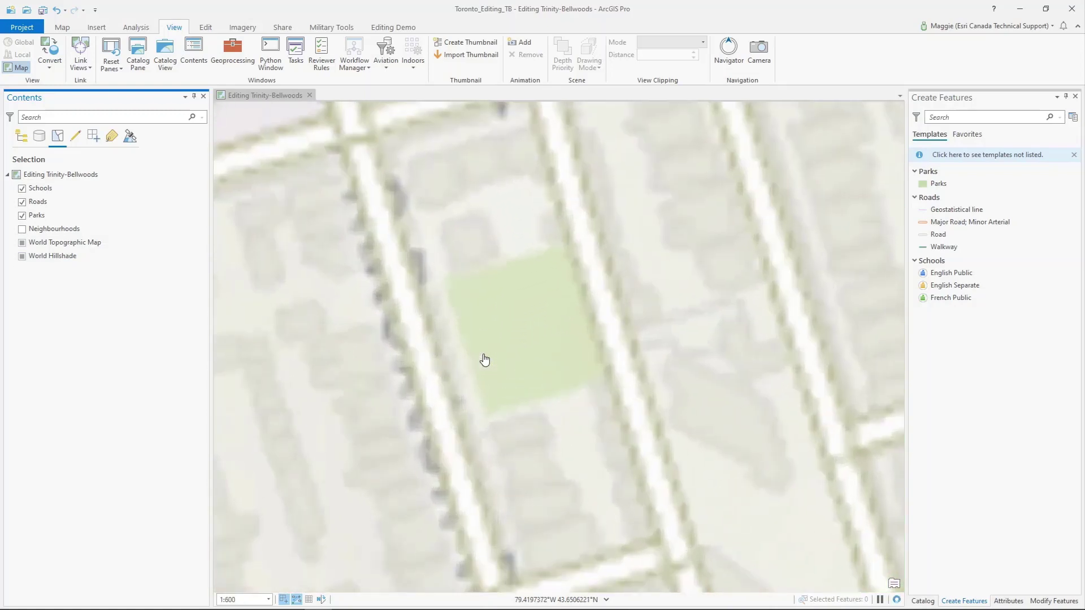
scroll(540, 371, up, 2)
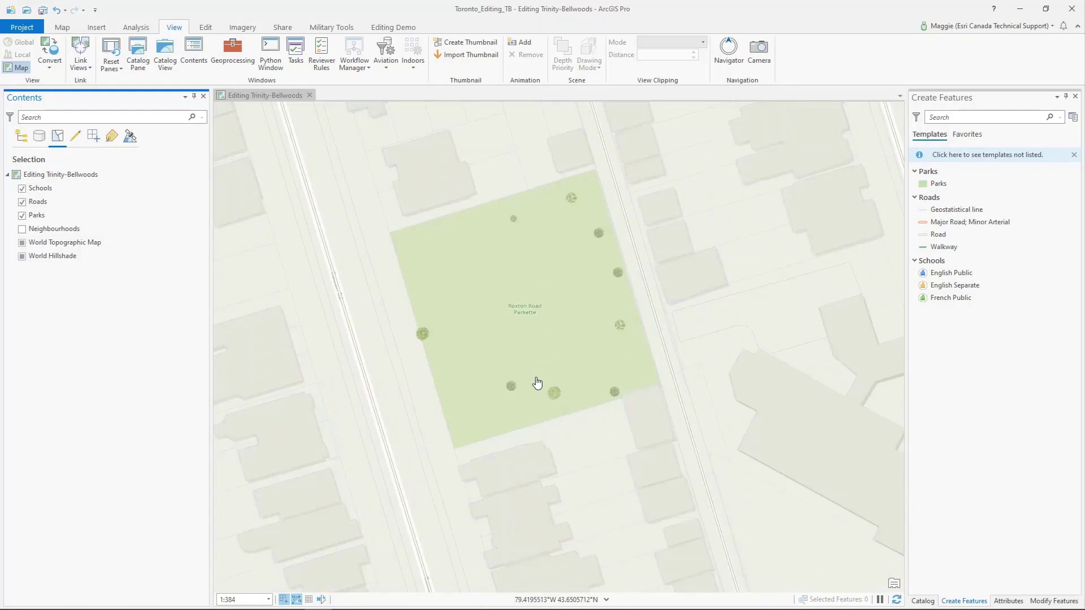
click(945, 184)
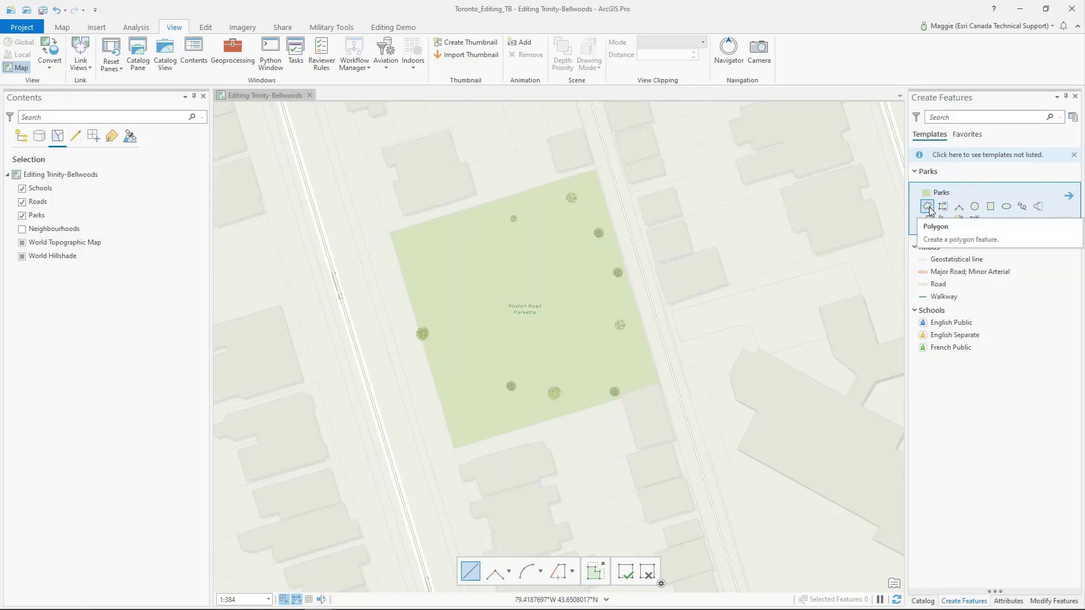
click(928, 208)
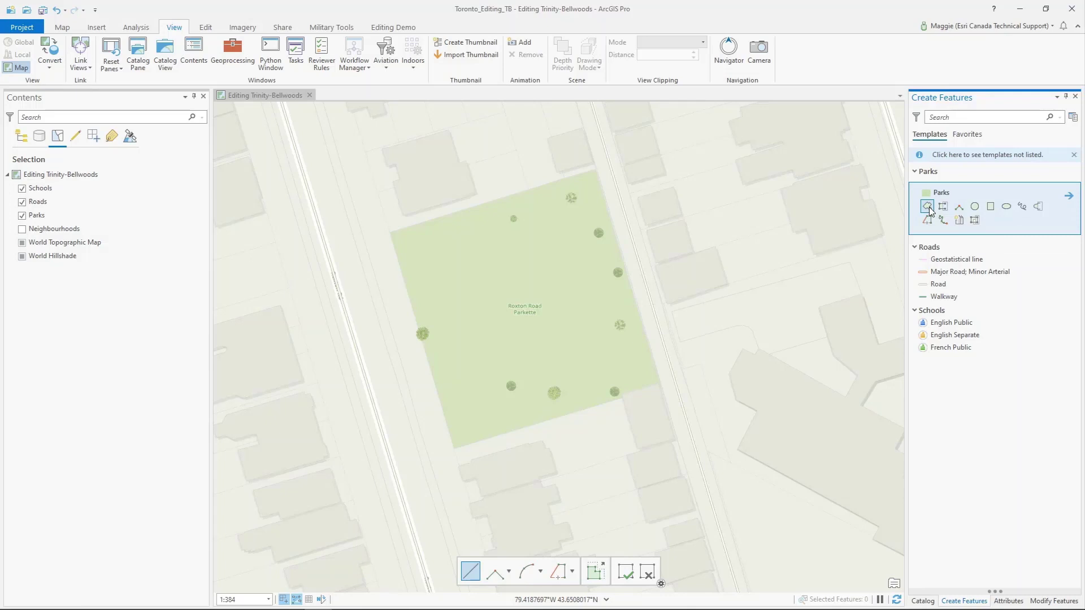
click(596, 168)
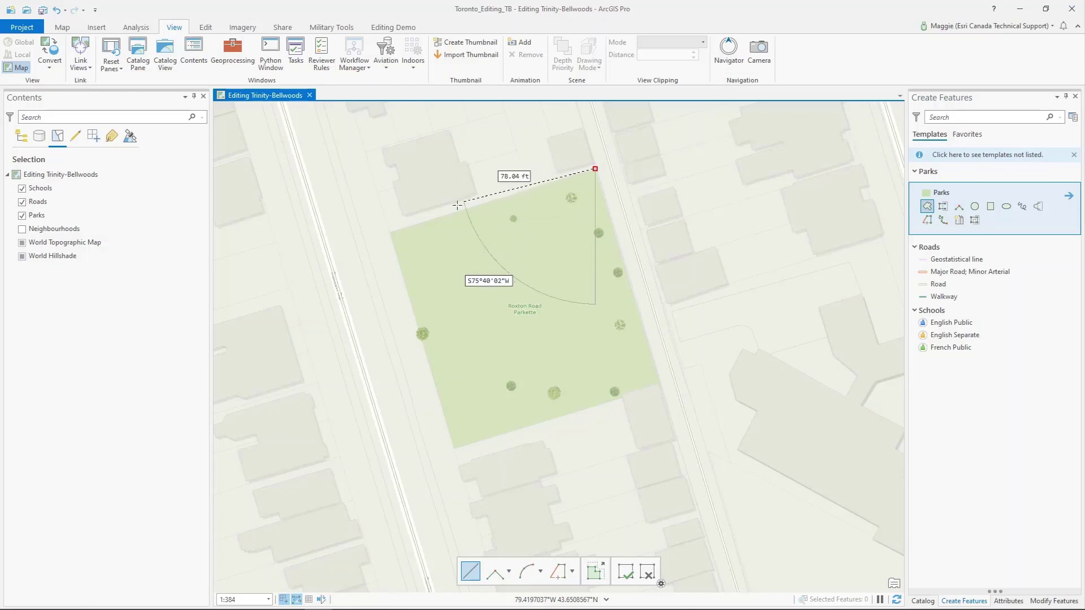
click(389, 232)
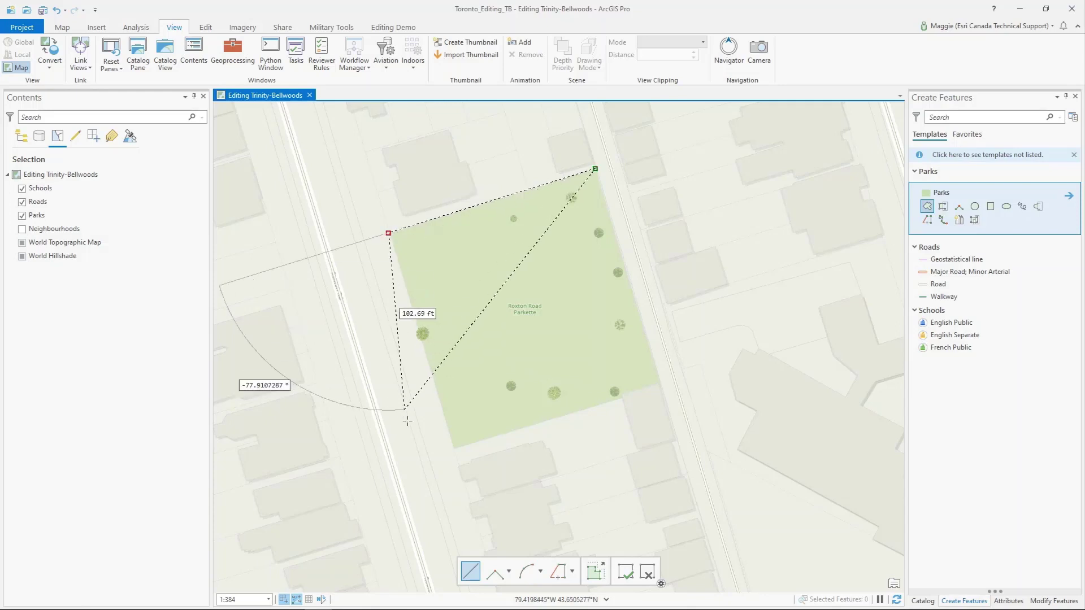
click(452, 452)
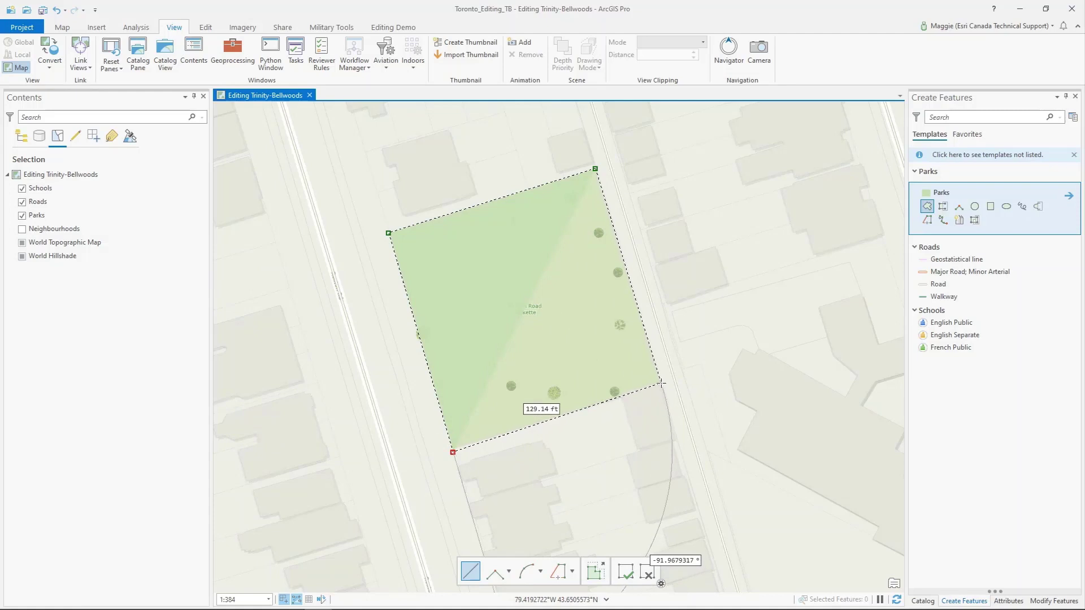
double_click(661, 383)
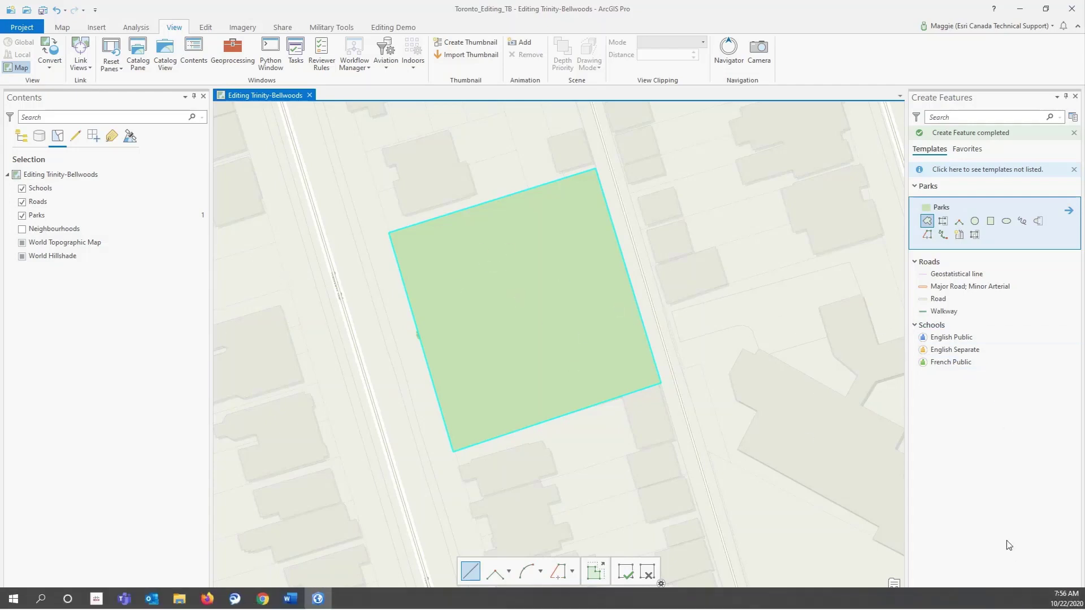
Step: Set the new park polygon's Name attribute to Roxton Road Parkette and apply the change
click(1010, 602)
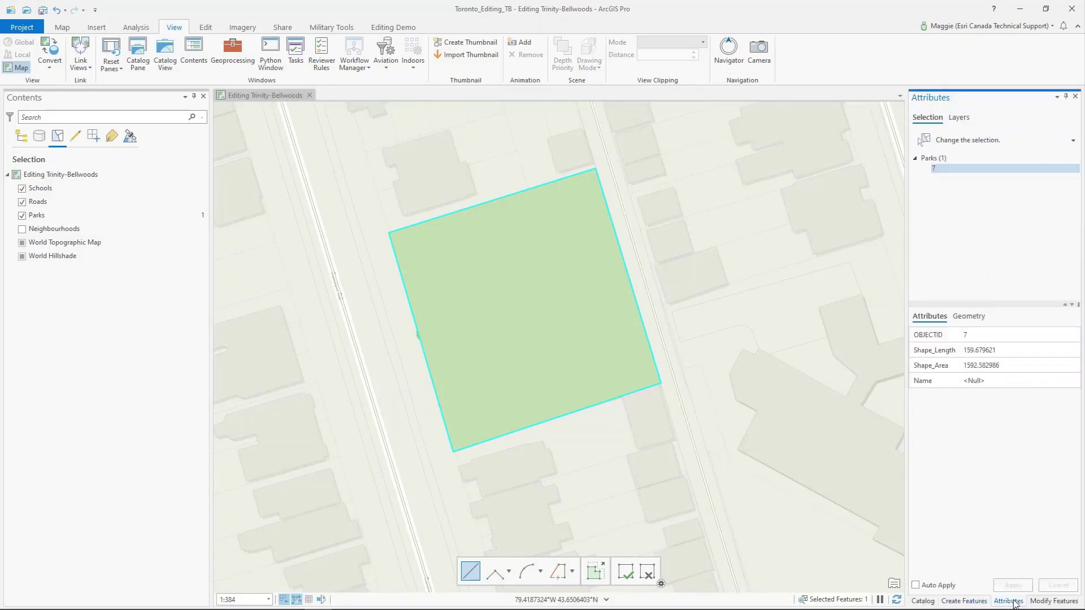
click(969, 377)
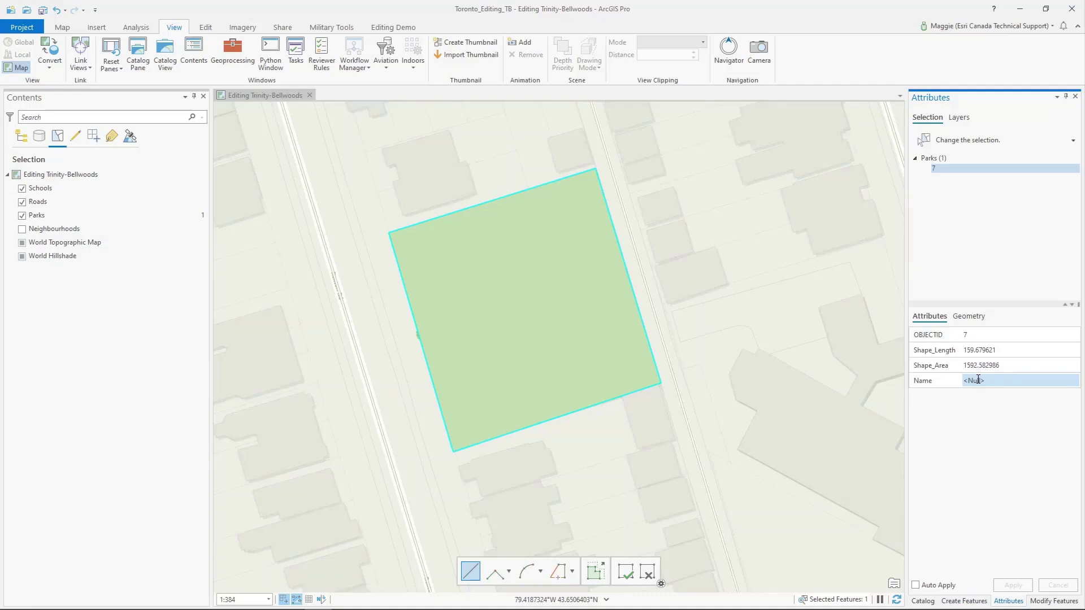
click(978, 380)
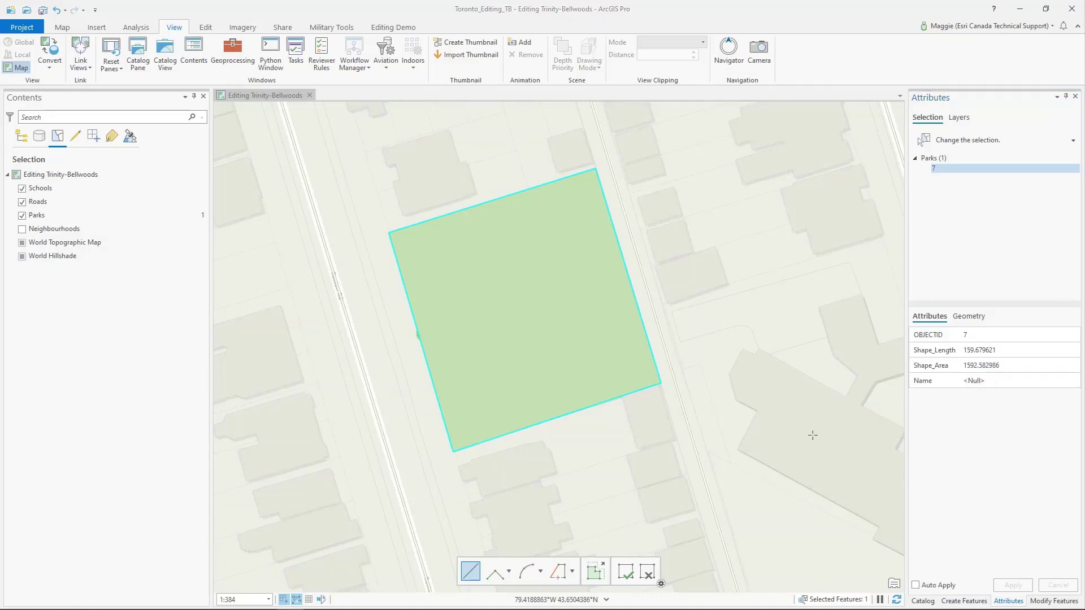
click(1013, 382)
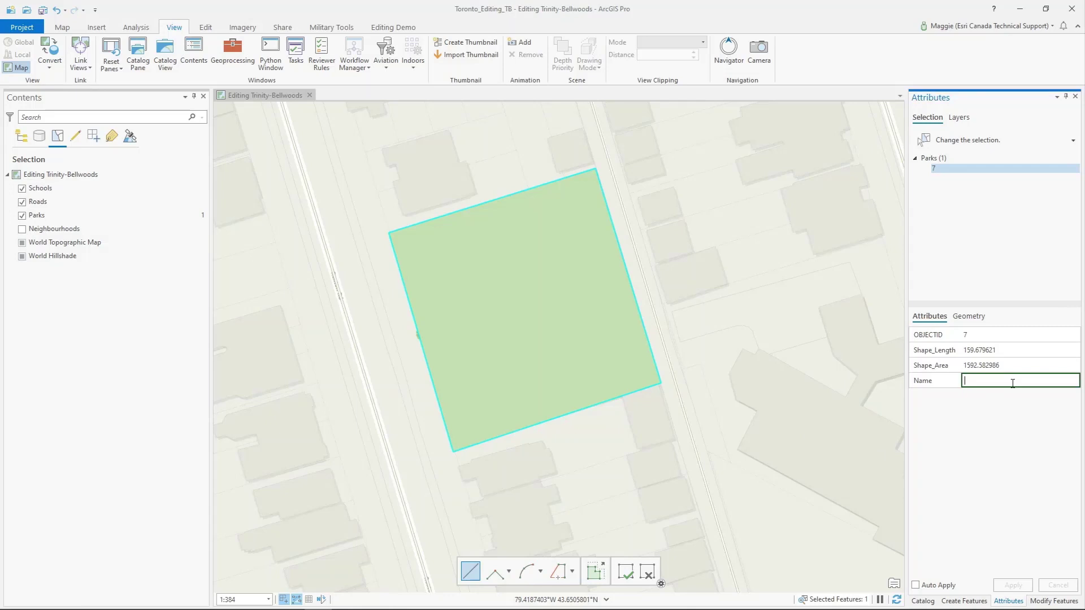
text(Roxton Road Parkette.)
key(Return)
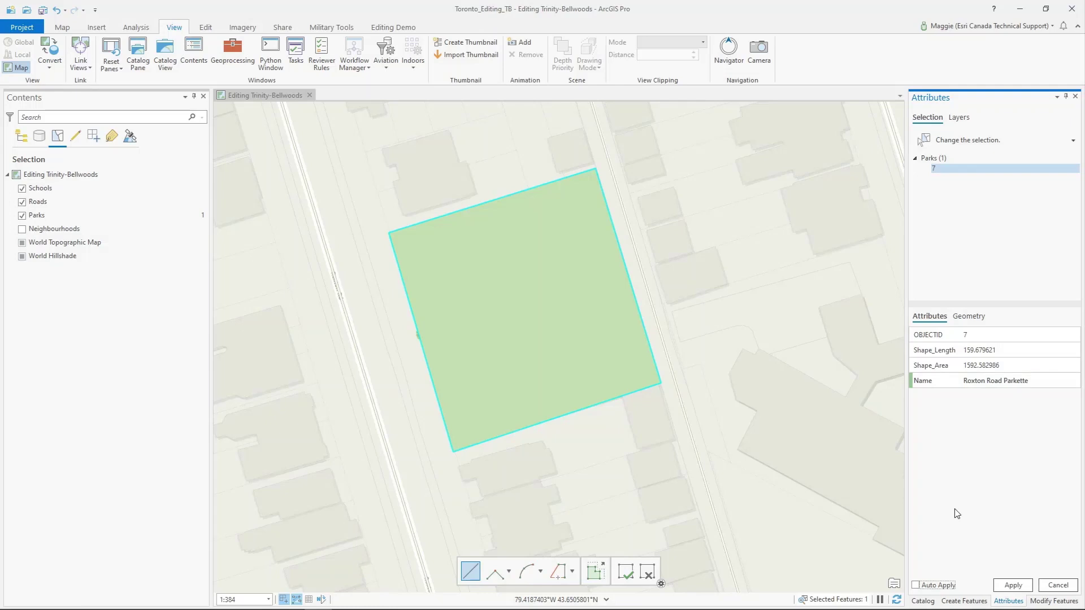
click(1021, 585)
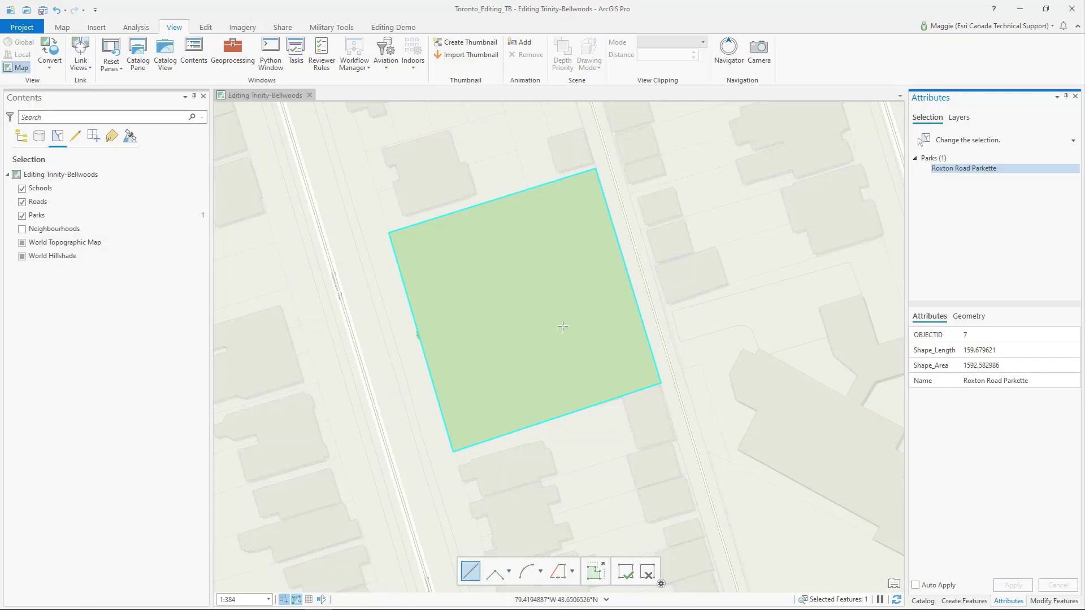
Step: Trace a Major Road; Minor Arterial line along College St, from the northwest to the northeast corner of the neighbourhood boundary
scroll(563, 326, down, 5)
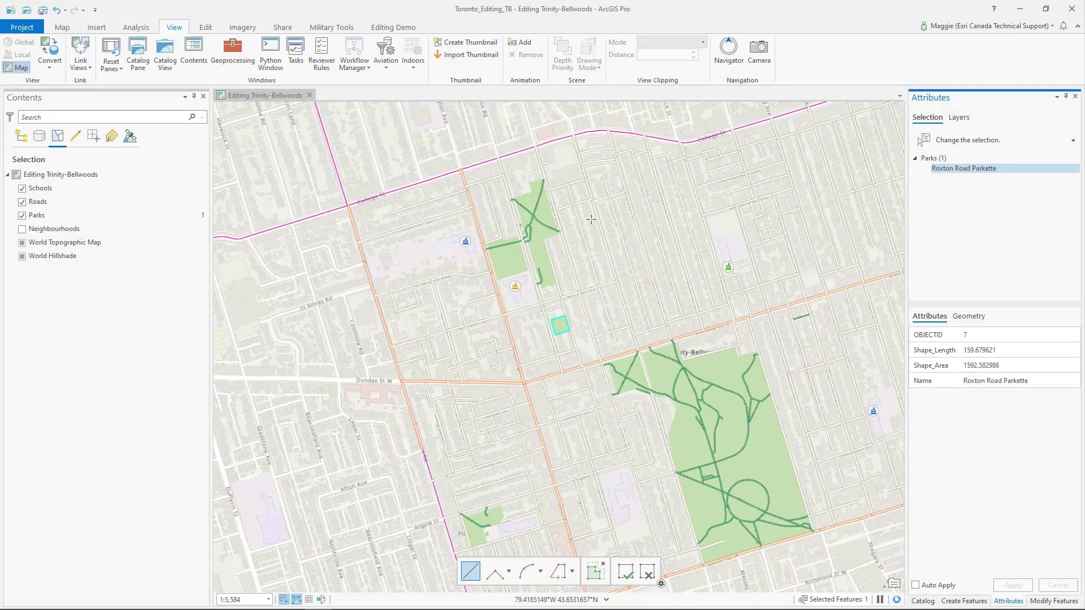
drag(567, 220, 518, 327)
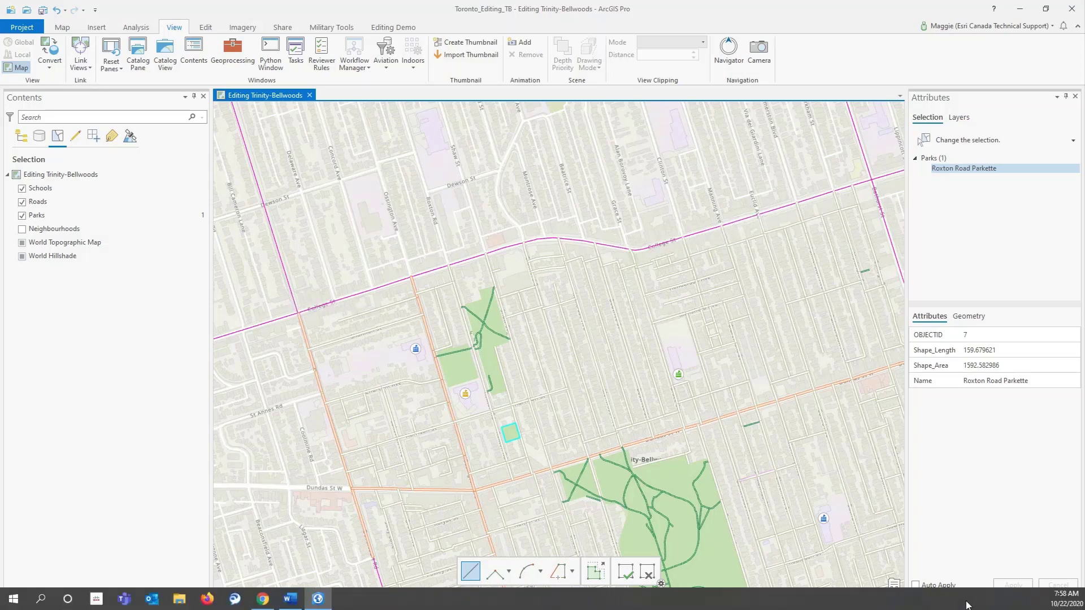
click(973, 601)
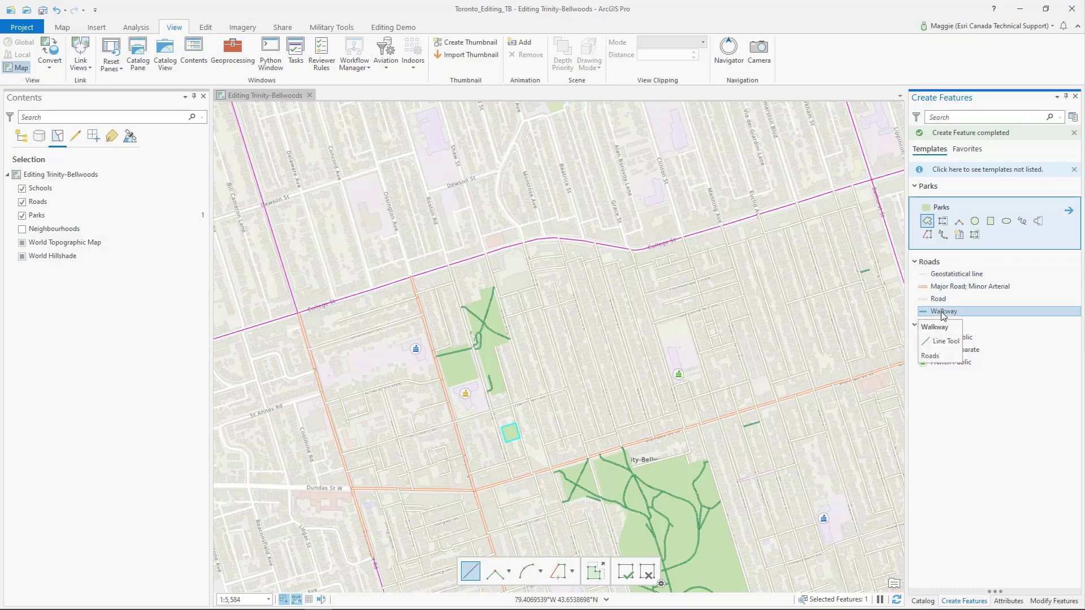
click(942, 287)
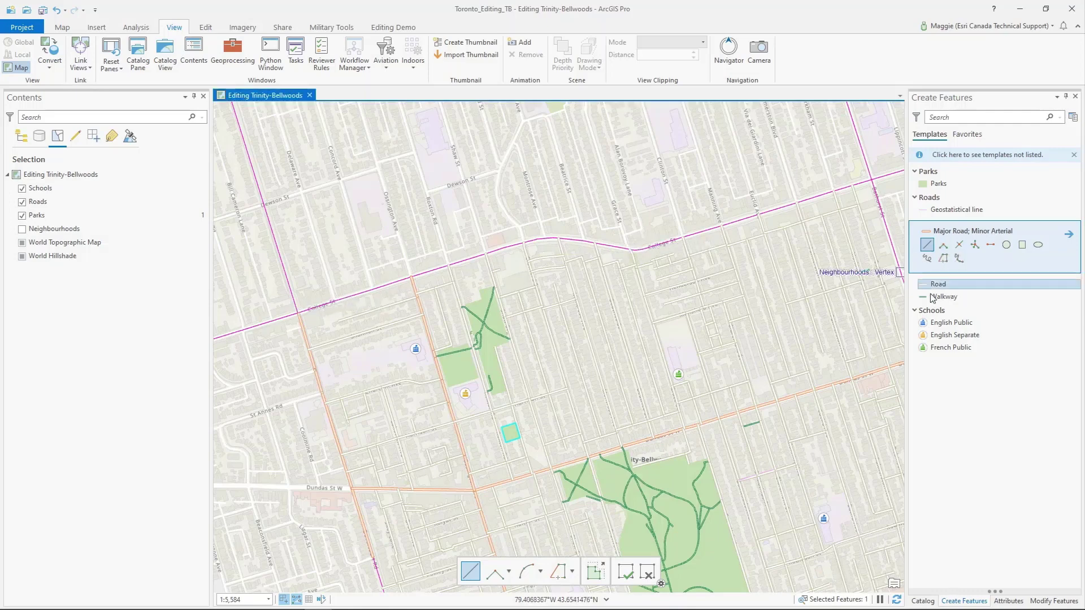
click(943, 259)
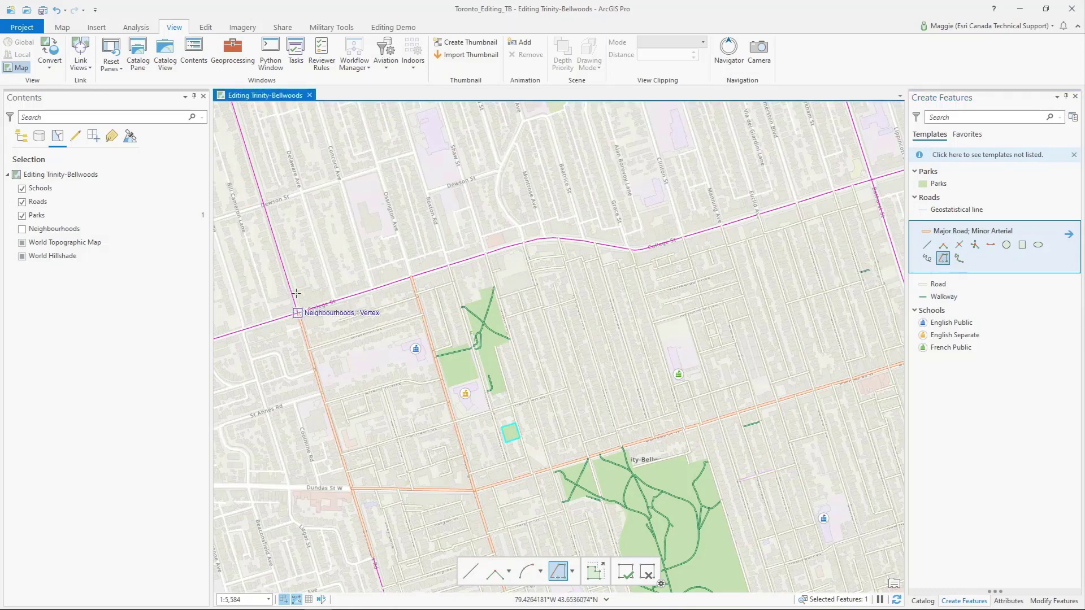
click(205, 28)
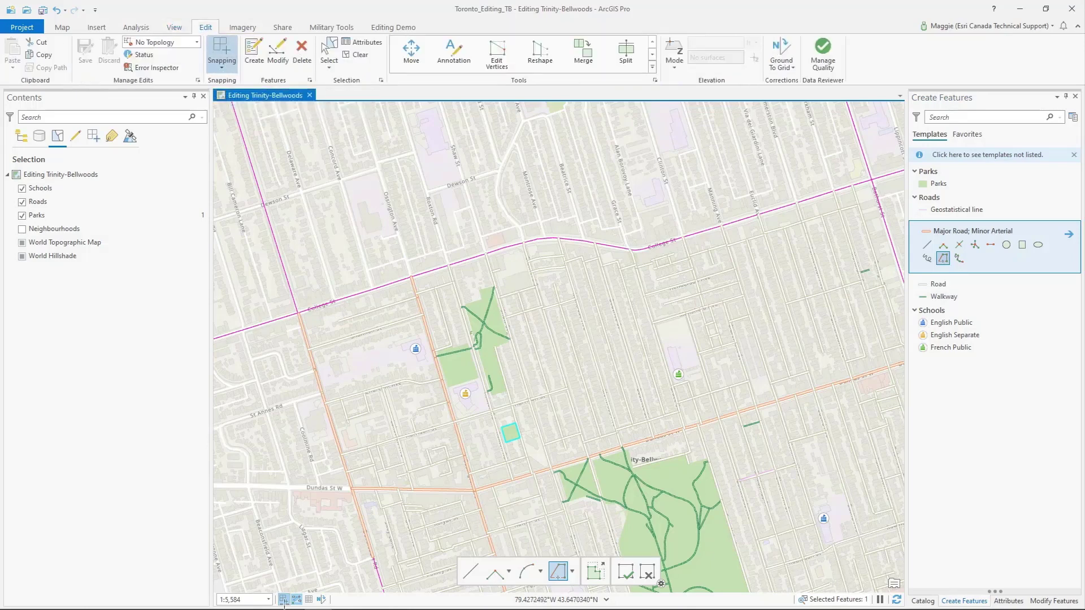
mouse_move(284, 599)
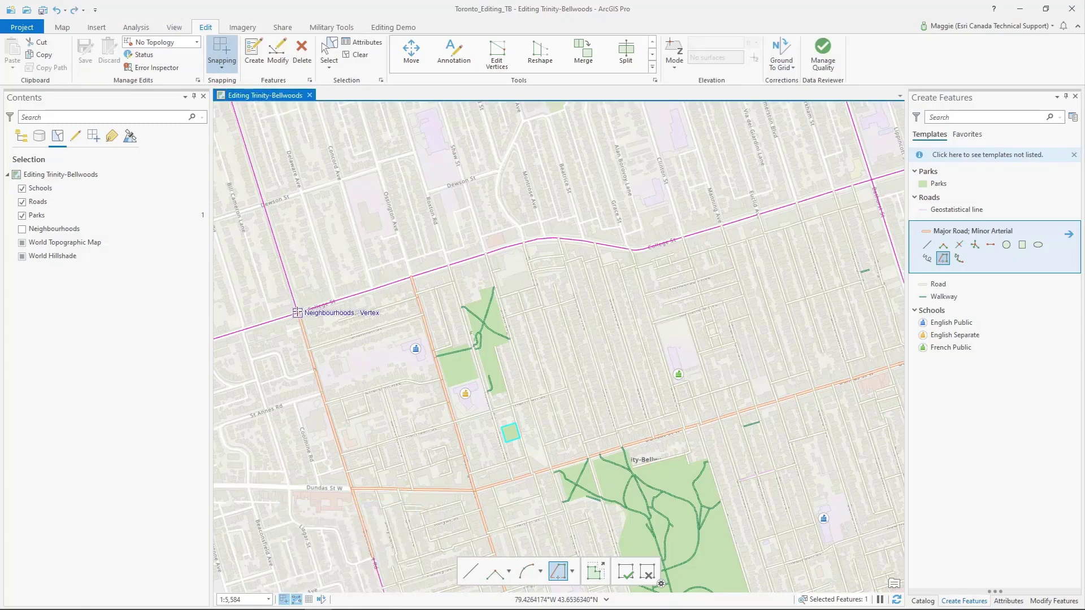
click(297, 313)
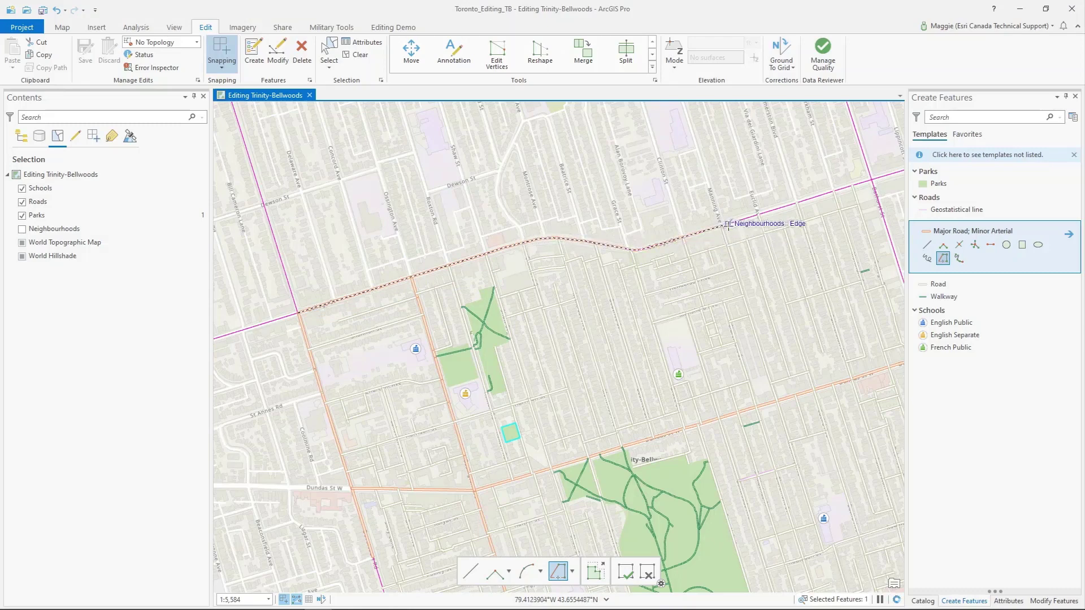
double_click(871, 179)
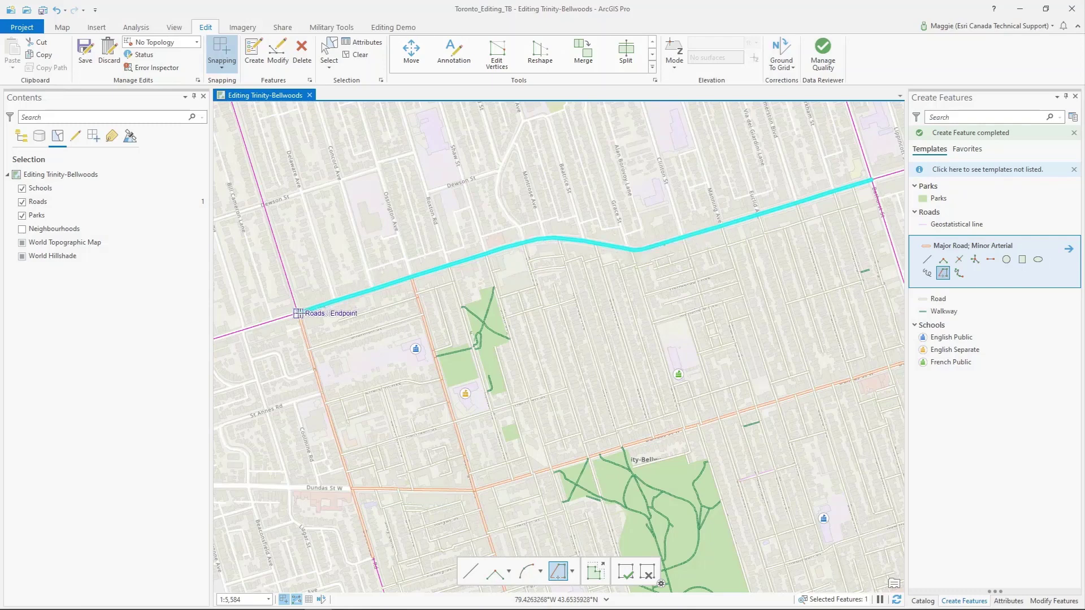
Step: Set the new road's LF_NAME attribute to College St, apply it, and clear the selection
drag(749, 274, 696, 338)
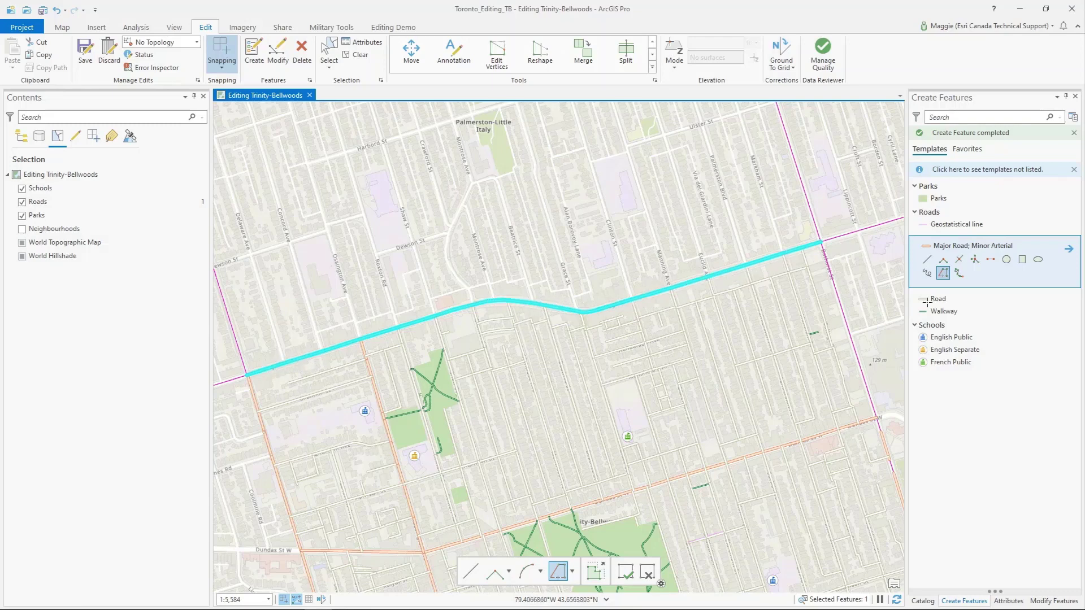
click(1009, 601)
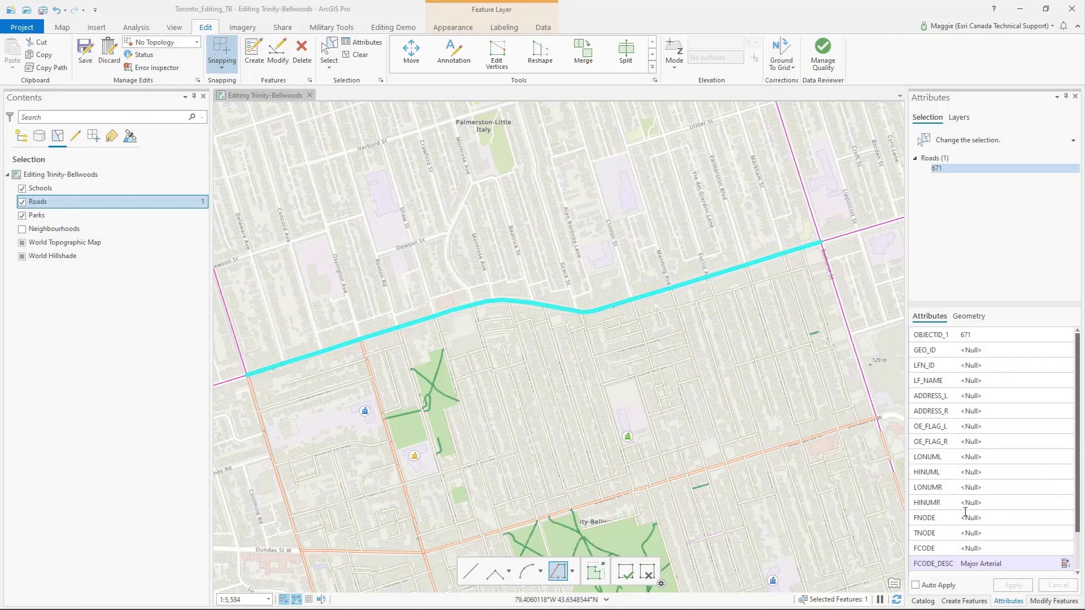
click(981, 381)
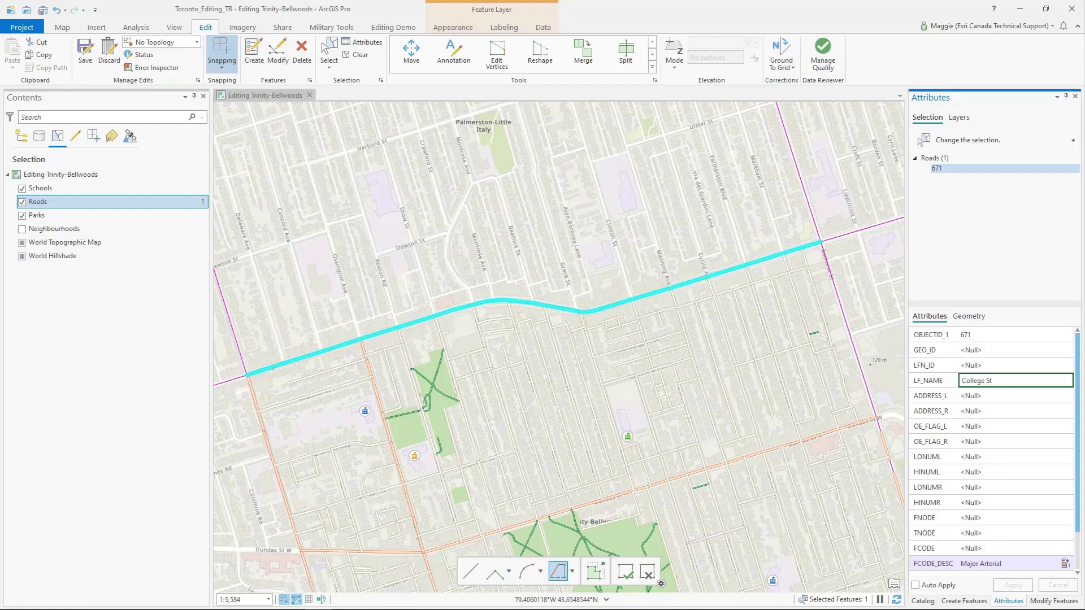
key(Tab)
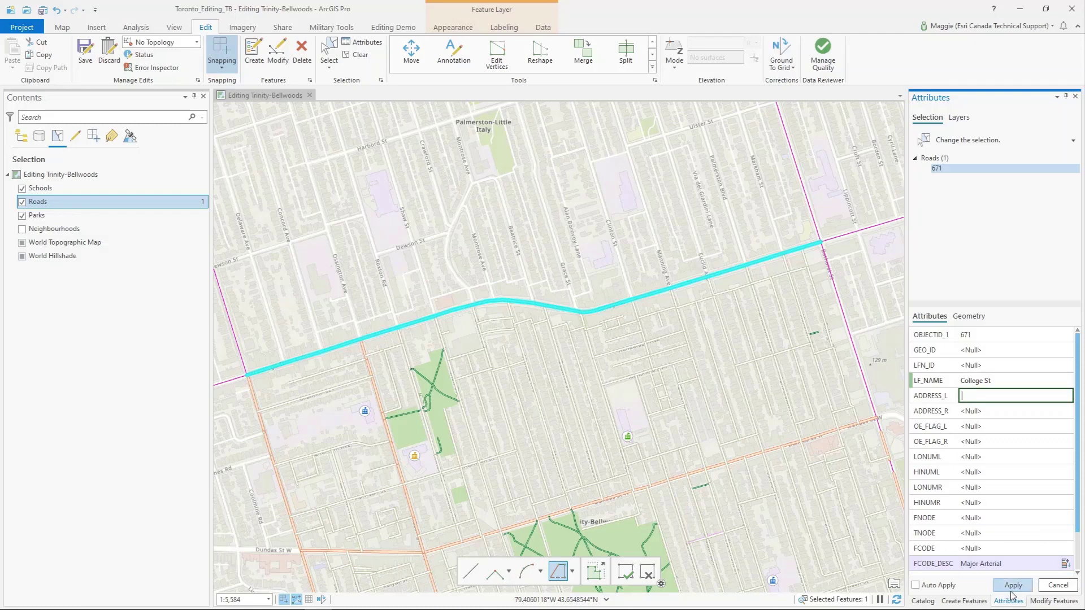
click(1011, 588)
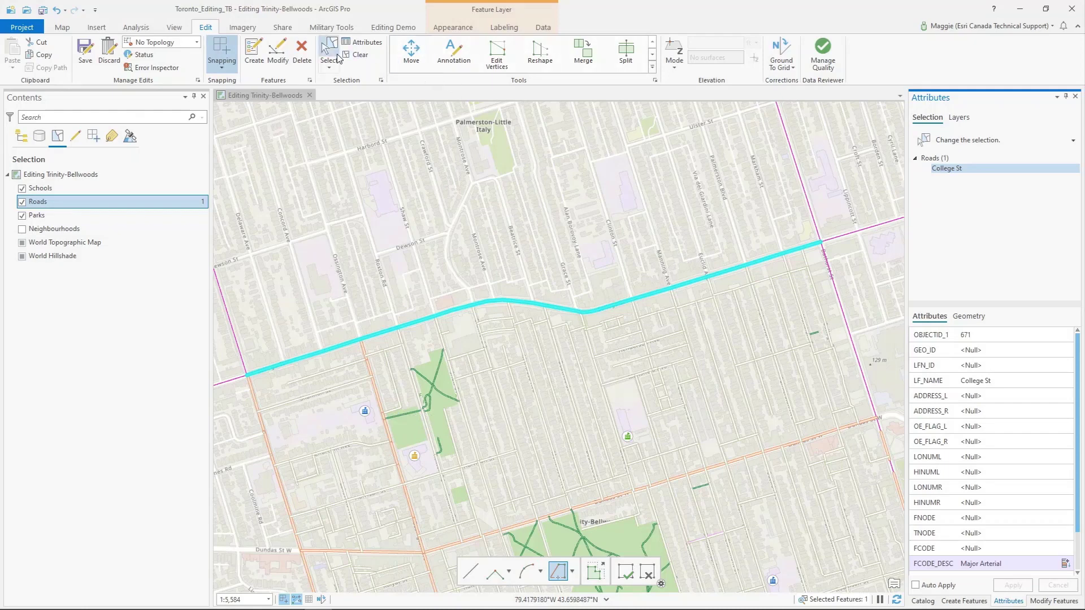
click(357, 57)
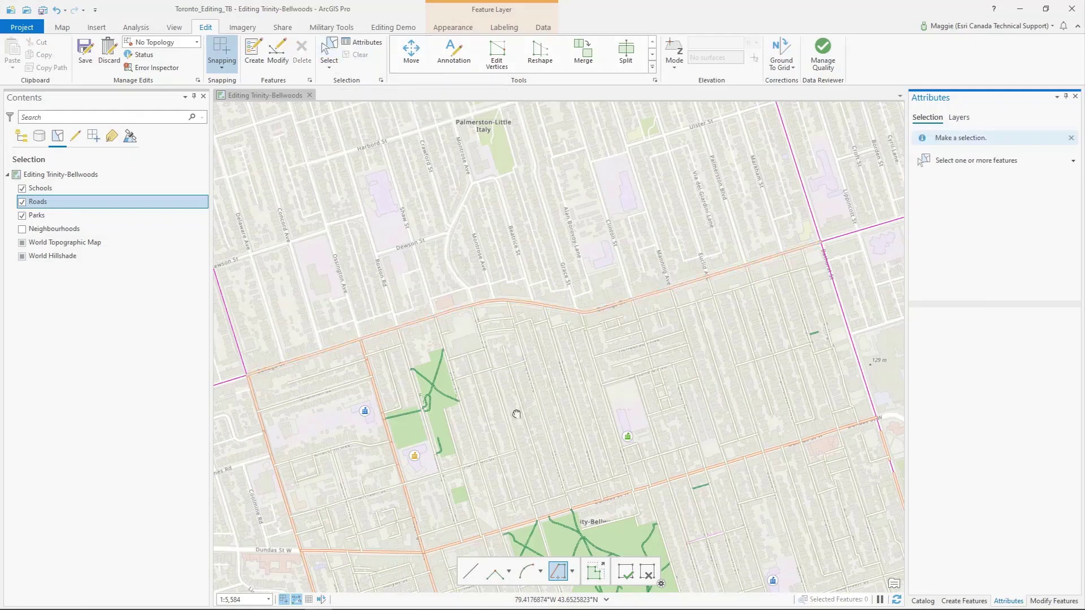
Step: Create an English Public school point in the middle of the Givins Shaw Junior Public School building
drag(513, 415, 469, 245)
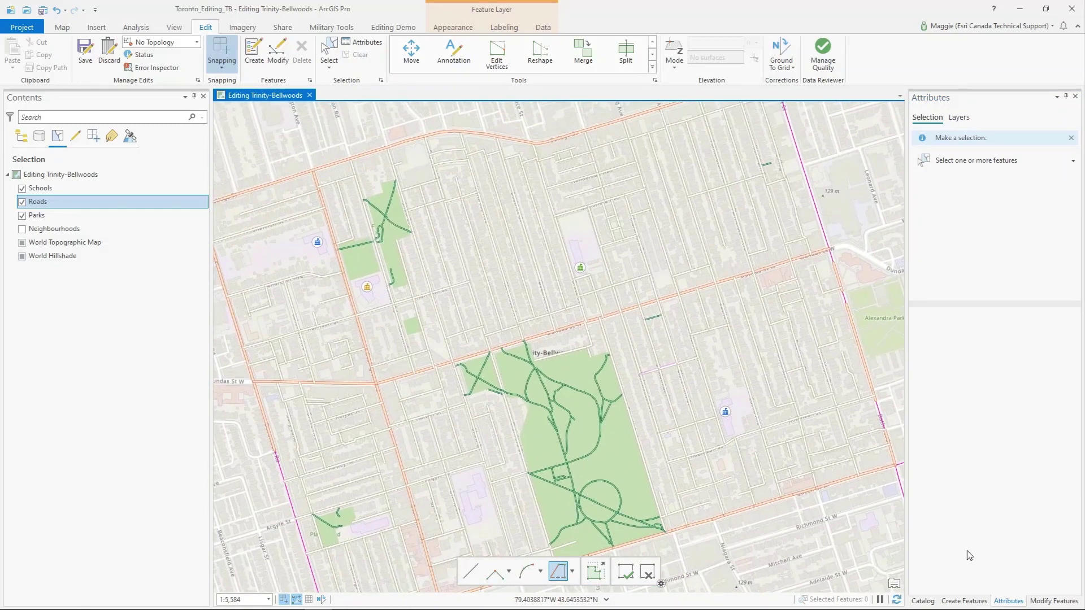
click(955, 602)
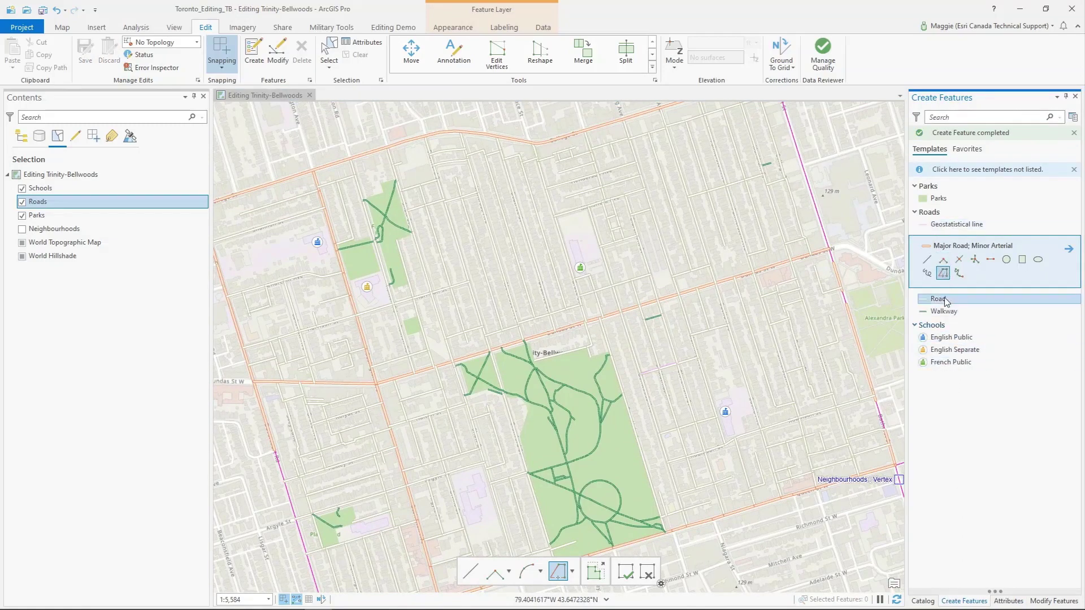
click(955, 337)
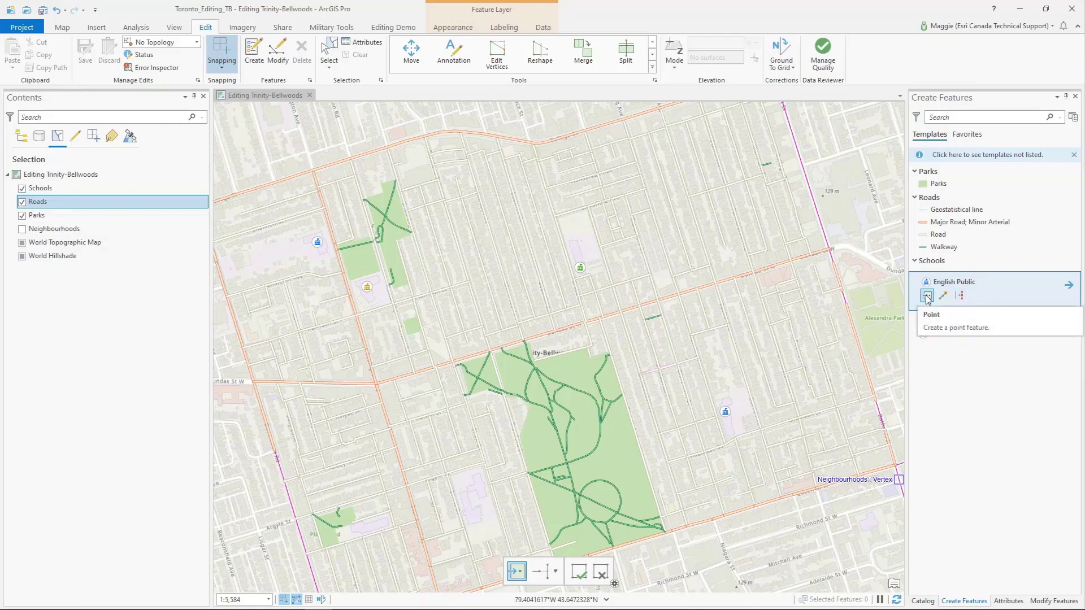
click(927, 296)
drag(652, 421, 753, 308)
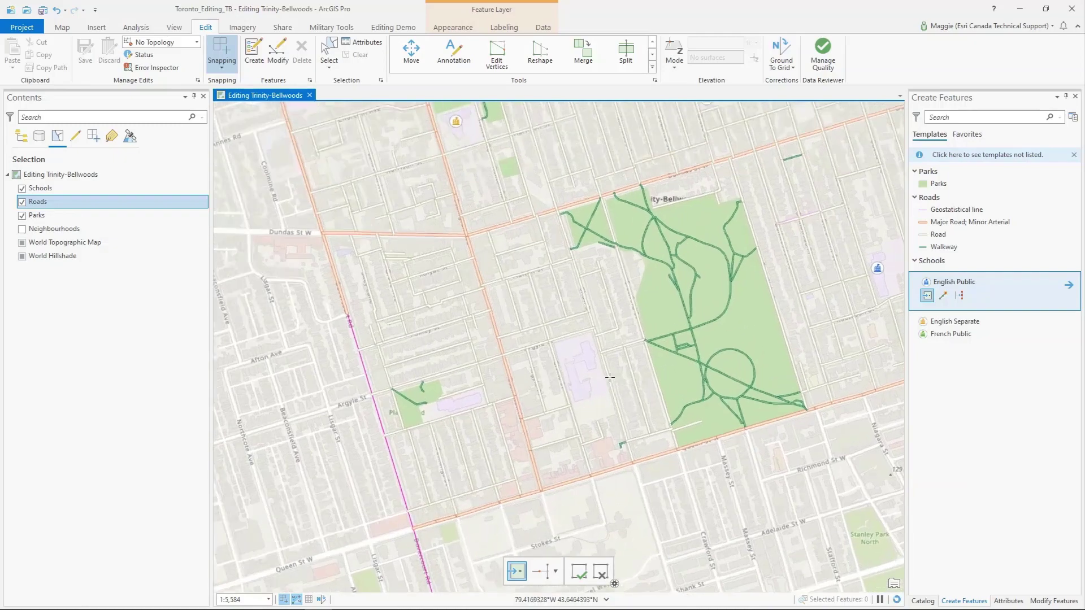
click(609, 377)
scroll(610, 378, up, 4)
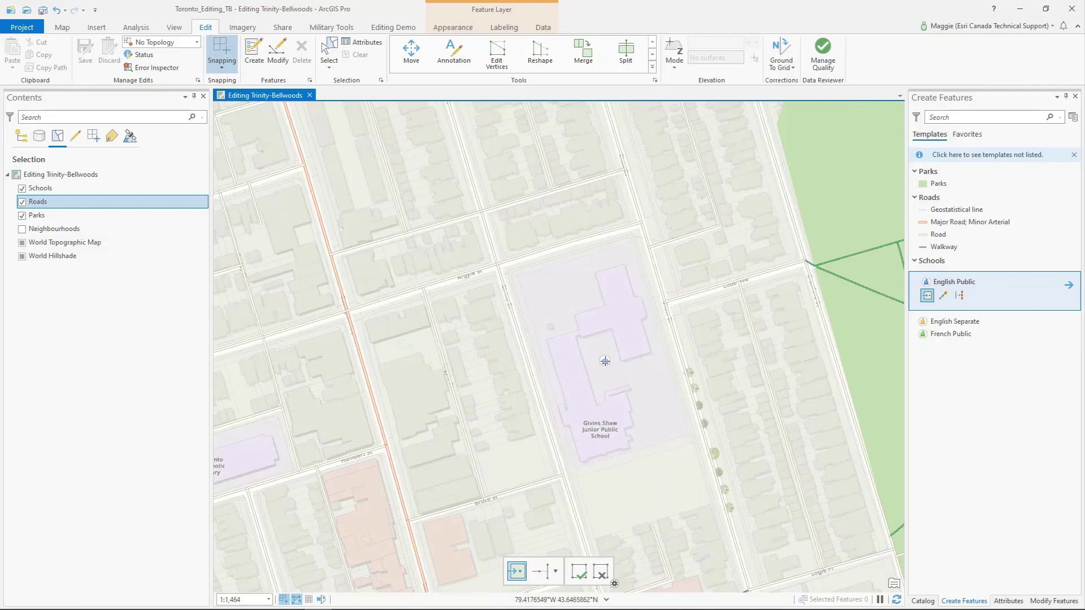
click(605, 361)
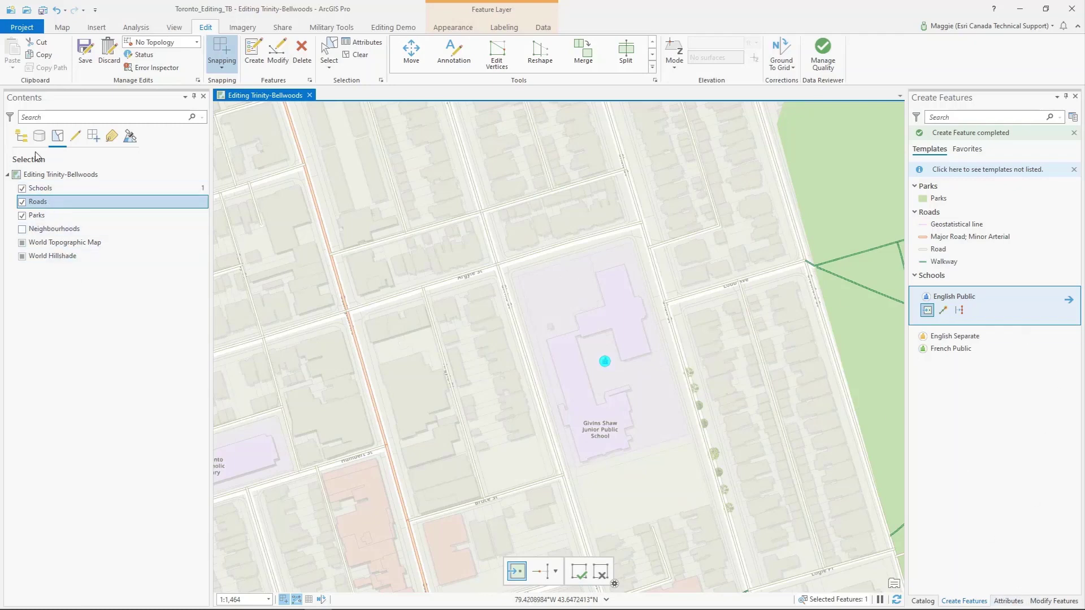
Step: Open the Schools attribute table and enter GIVINS SHAW JUNIOR PUBLIC SCHOOL in FIELD_4 of the new school's row
right_click(49, 191)
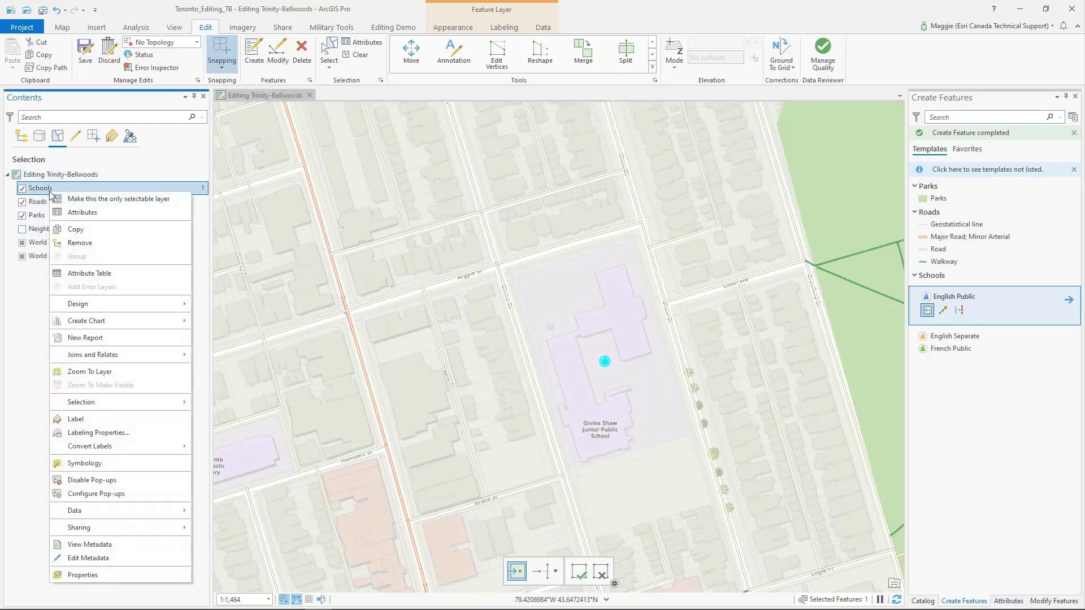
click(111, 273)
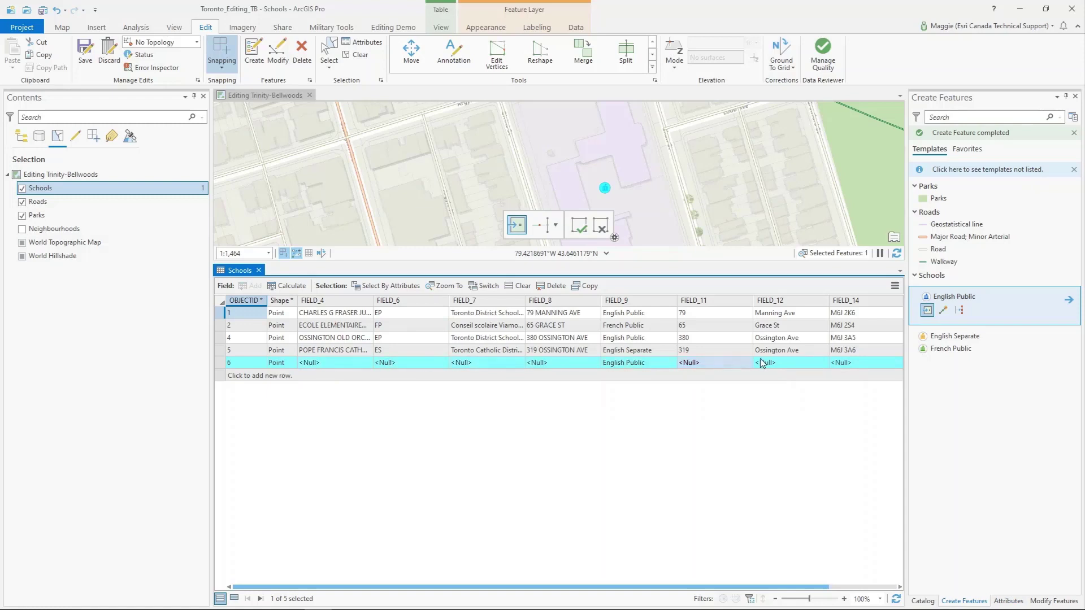
double_click(321, 364)
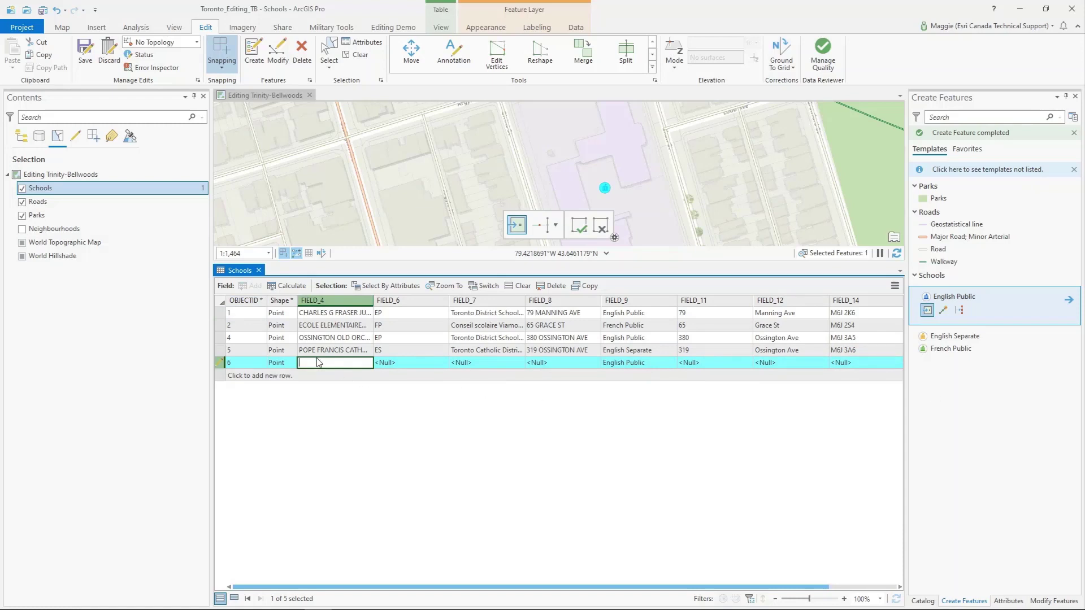
text(GUI)
key(BackSpace)
text(IVINS SHAW JUNIOR PUBLIC SCHOOL)
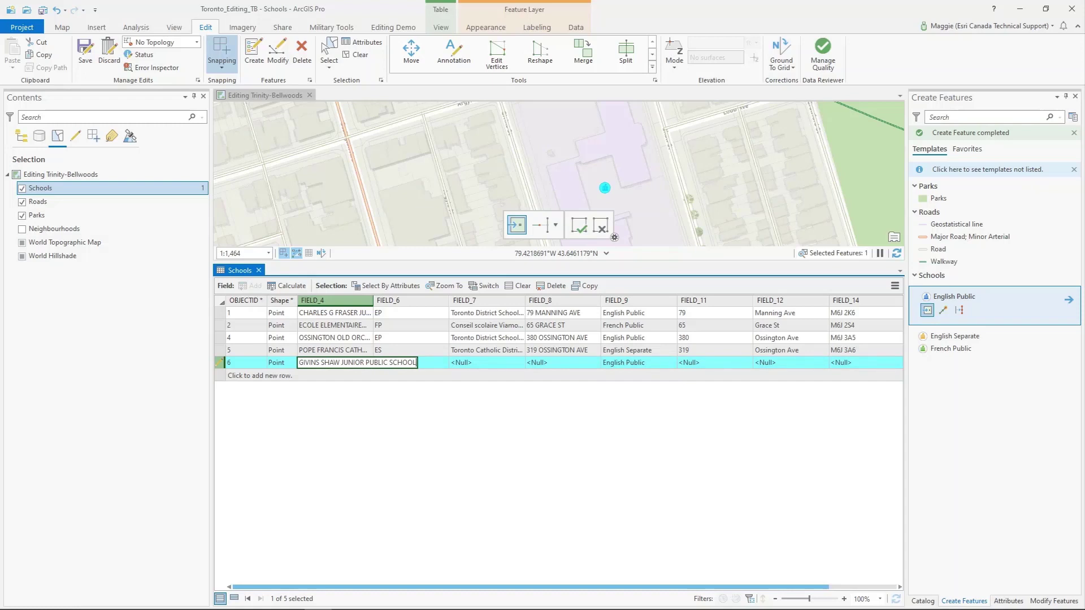
key(Tab)
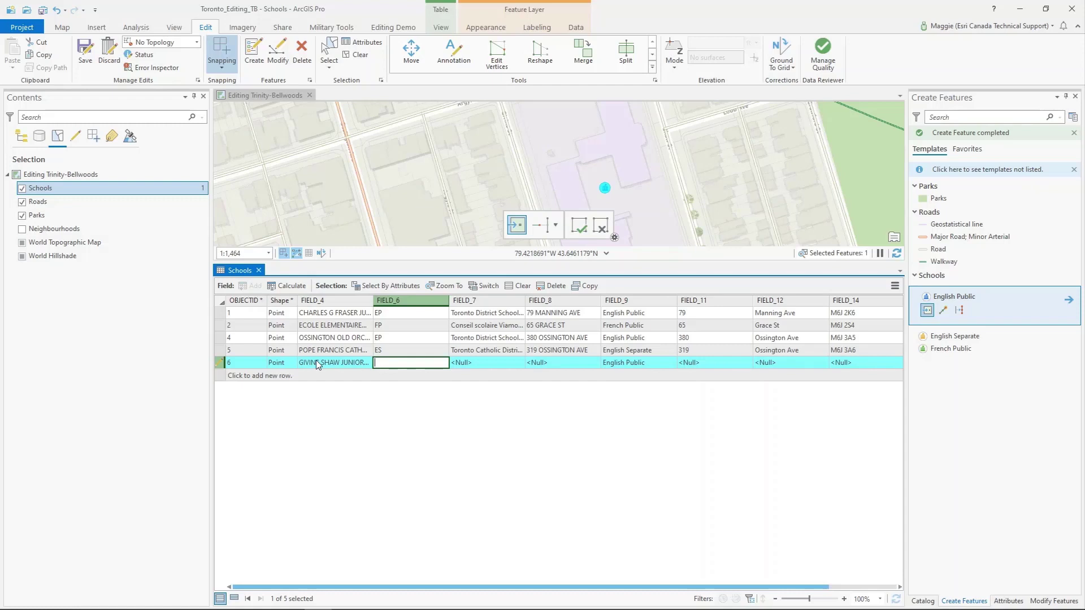
Step: Enter EP in FIELD_6 and Toronyo District School Board in FIELD_7 of the new school's row
text(EP)
key(Tab)
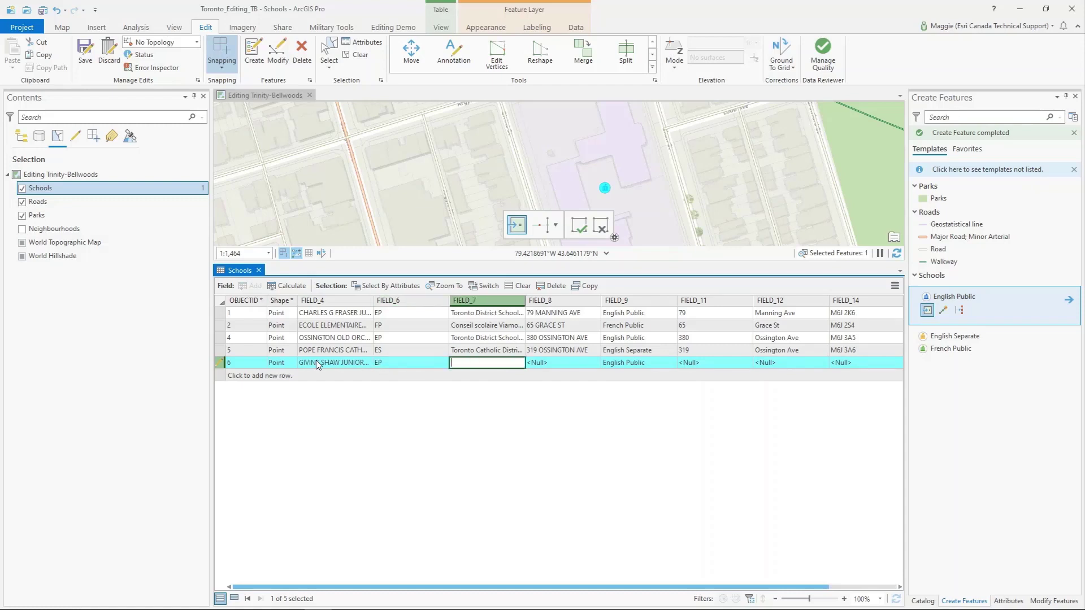
text(Toronyo District School Board)
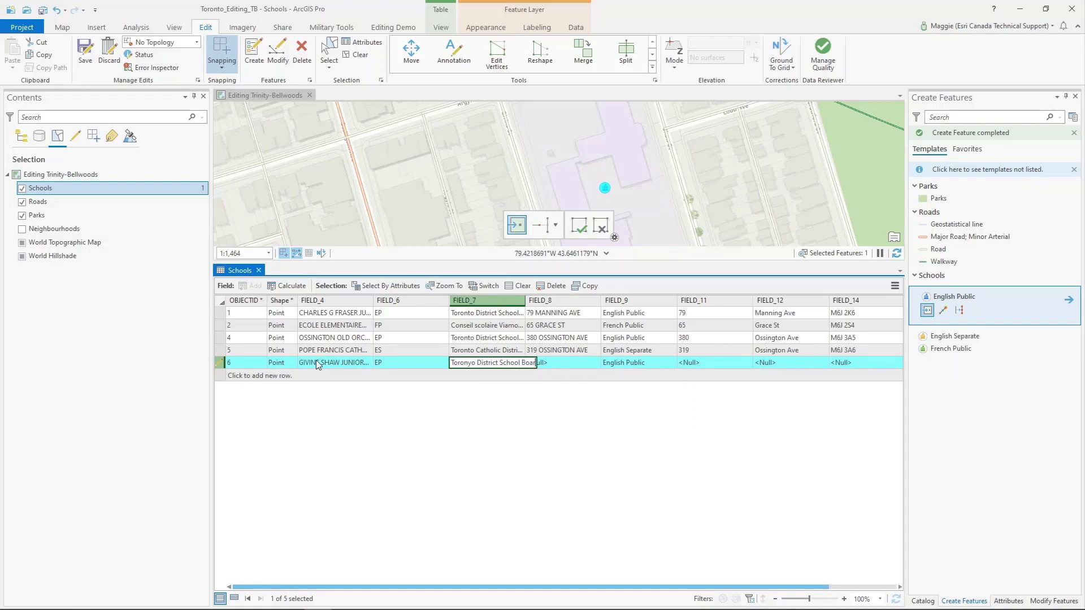
key(Tab)
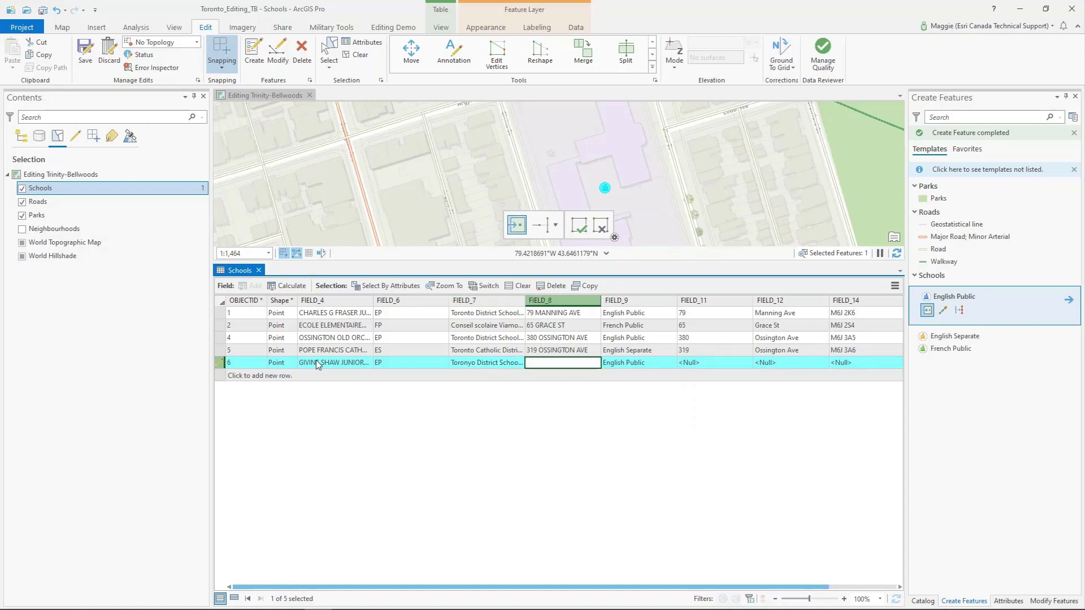
Step: Enter the school's street address in FIELD_8 and its street number in FIELD_11 of the new school's row
text(40 GIVINS ST)
key(Tab)
key(Tab)
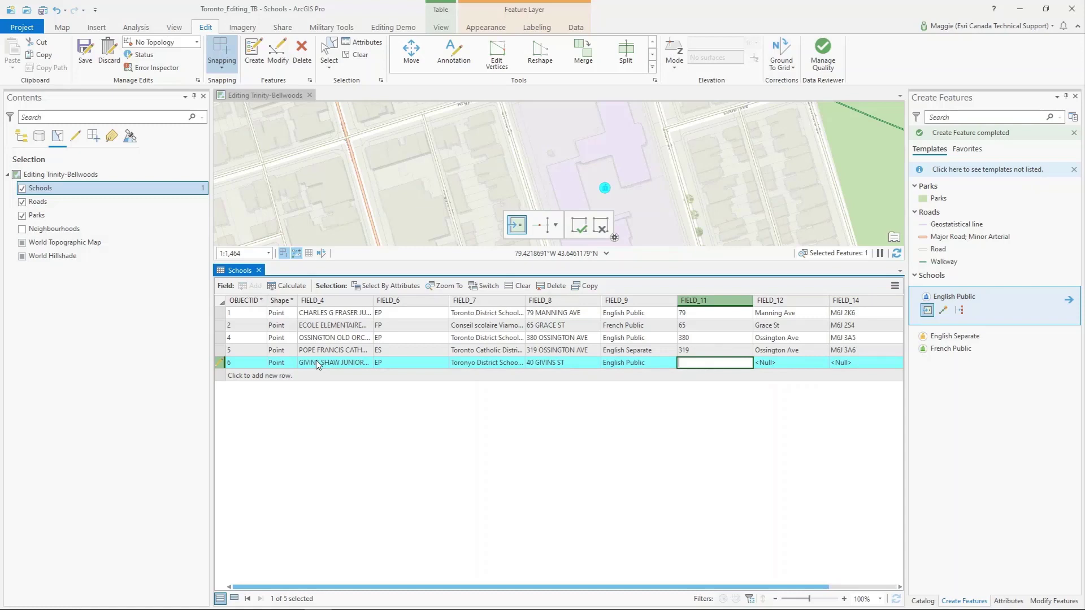
text(40)
key(Tab)
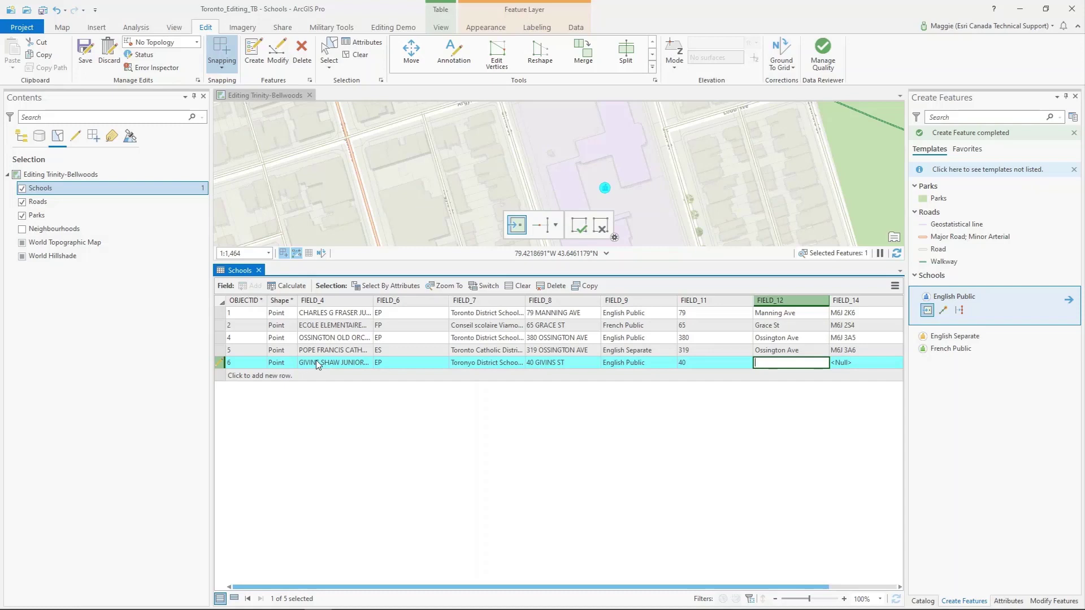
Step: Enter Givins St in FIELD_12 and the school's postal code in FIELD_14 of the new school's row
text(g)
key(BackSpace)
text(Givins St)
key(Tab)
text(M)
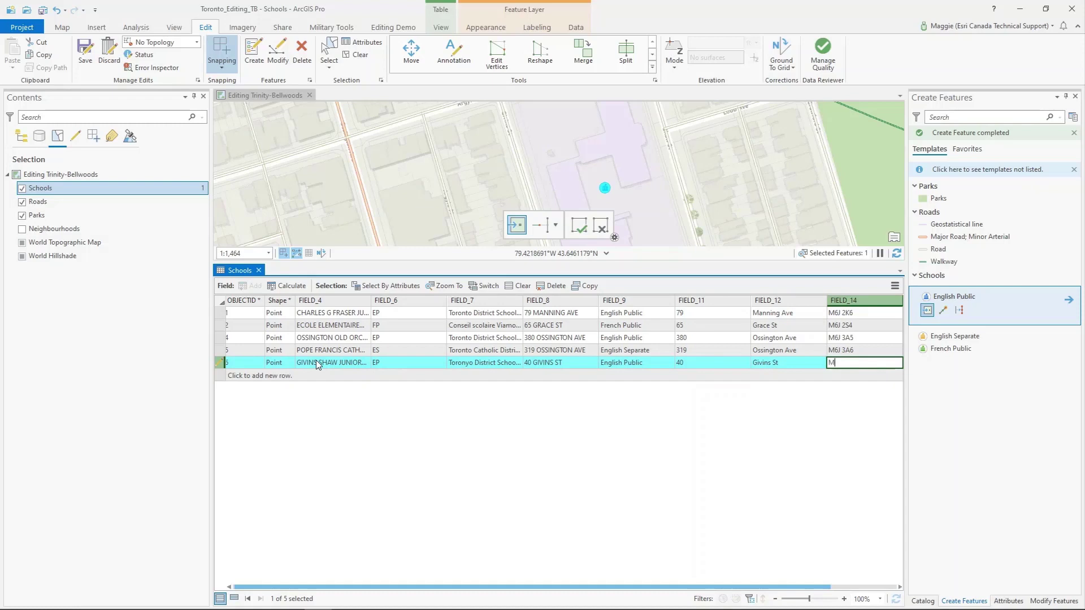
text(6J2X5)
key(Return)
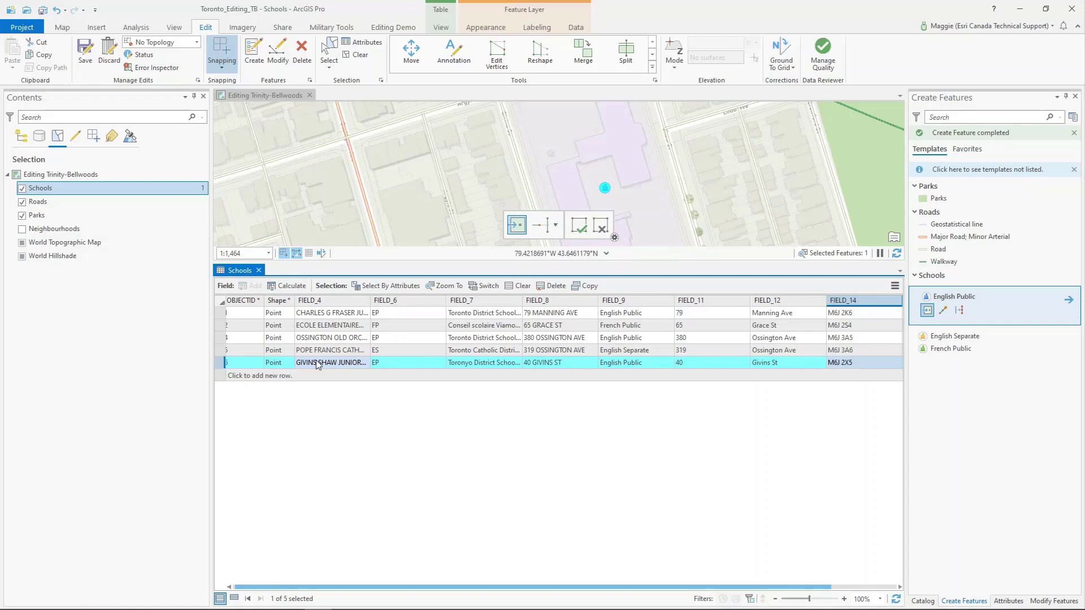
Step: Go to FIELD_11 in the Ossington Old Orchard school's row and re-enter 380
key(Up)
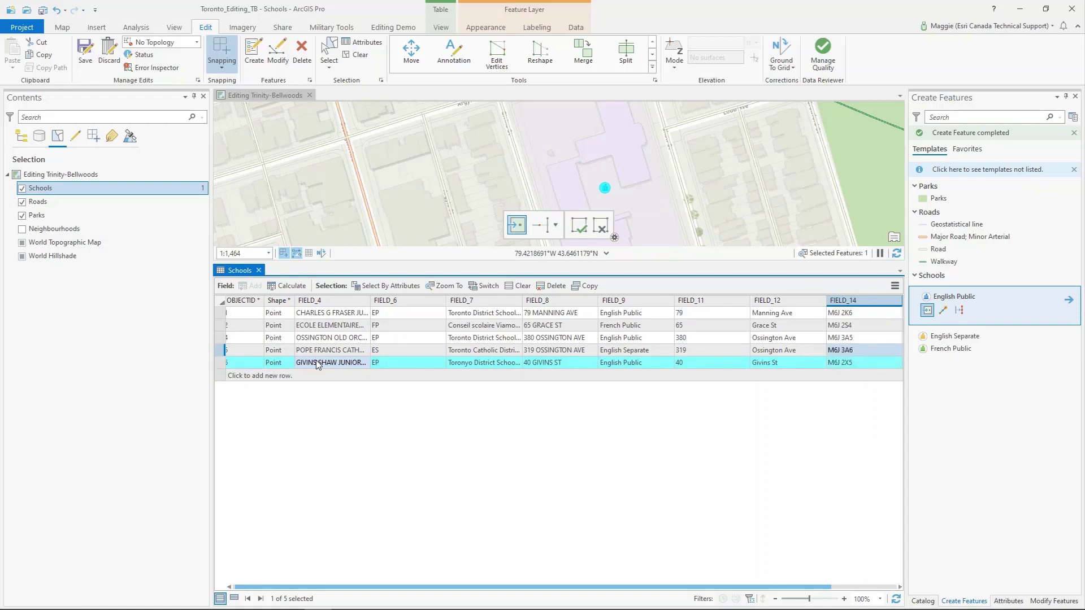
key(Up)
key(Up)
key(Up)
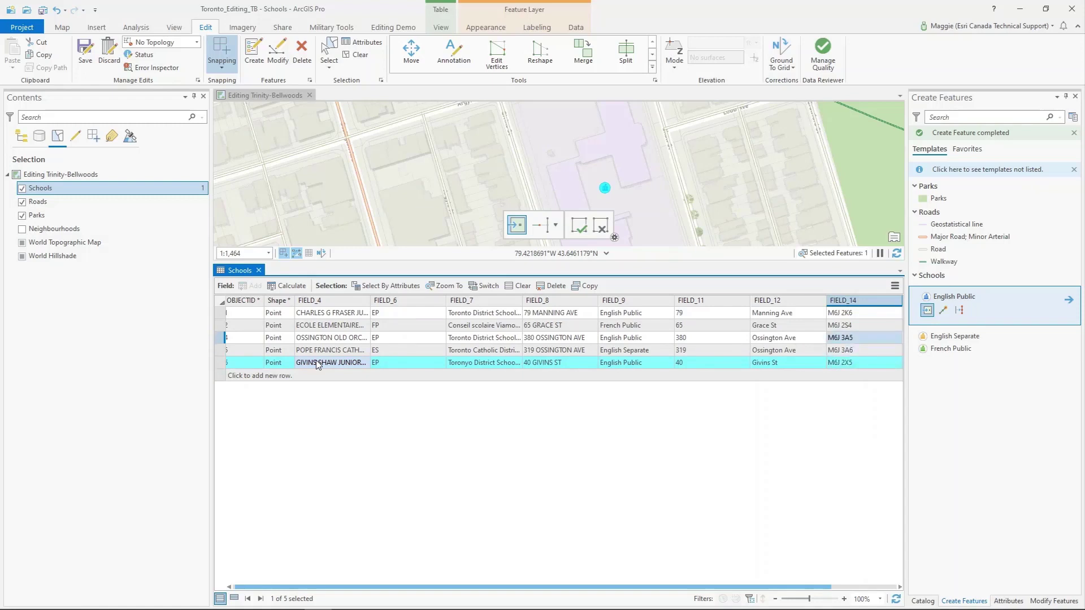
key(Down)
key(Down)
key(Down)
key(Left)
key(Left)
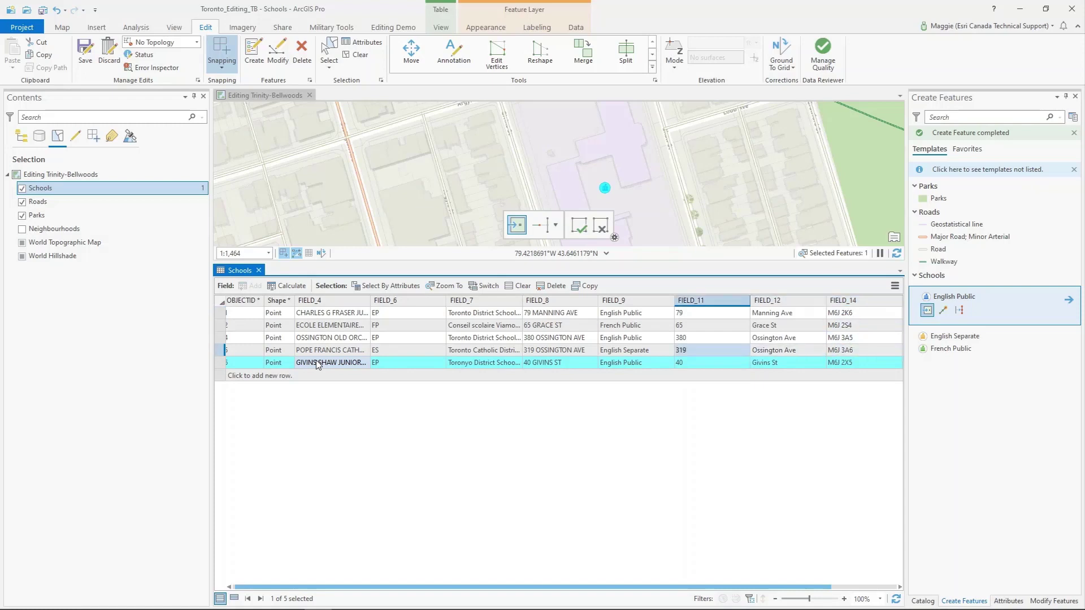
key(Up)
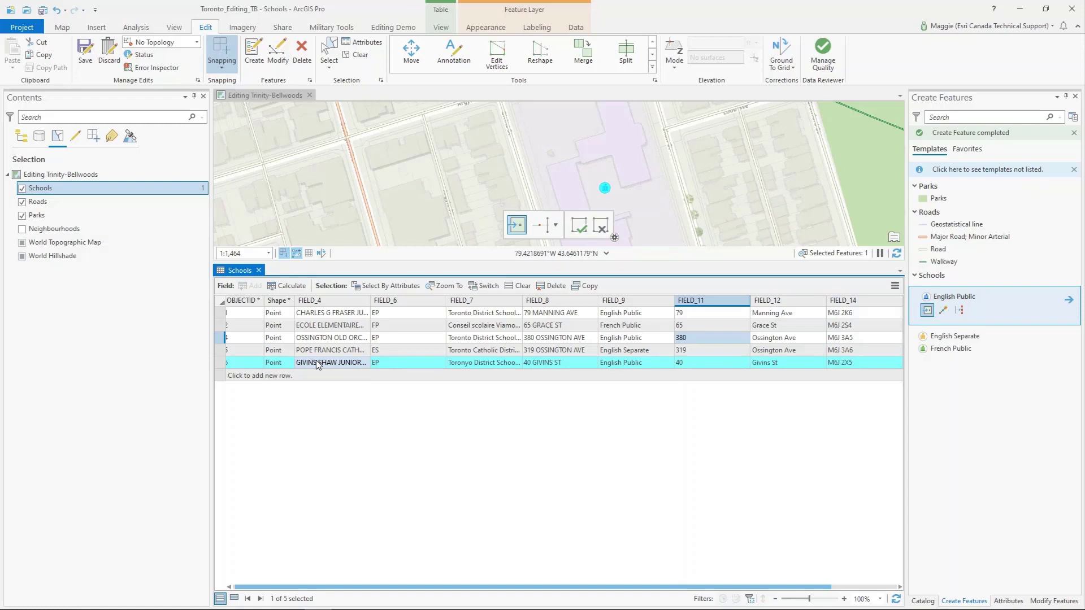
text(380)
key(Return)
key(Down)
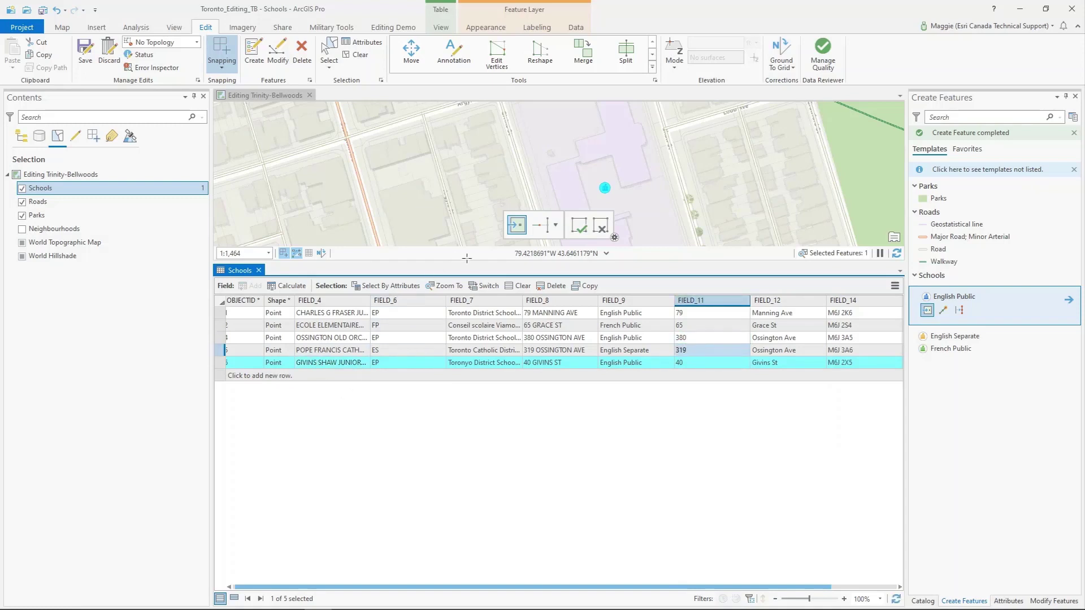
Step: Enlarge the map area above the Schools table, clear the selection and save all edits
drag(466, 260, 465, 443)
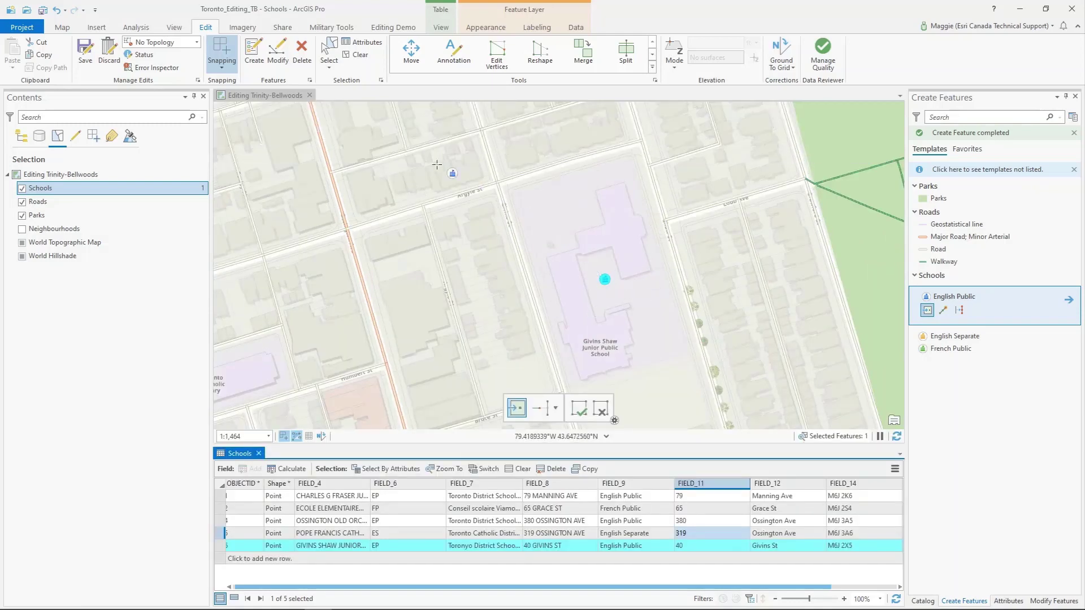
click(346, 59)
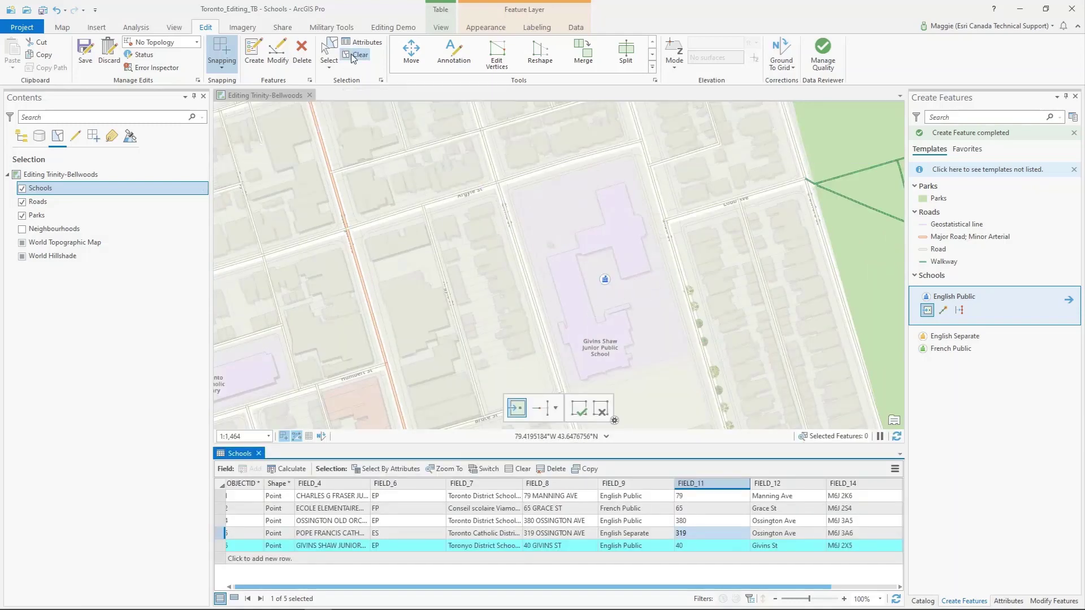
click(83, 52)
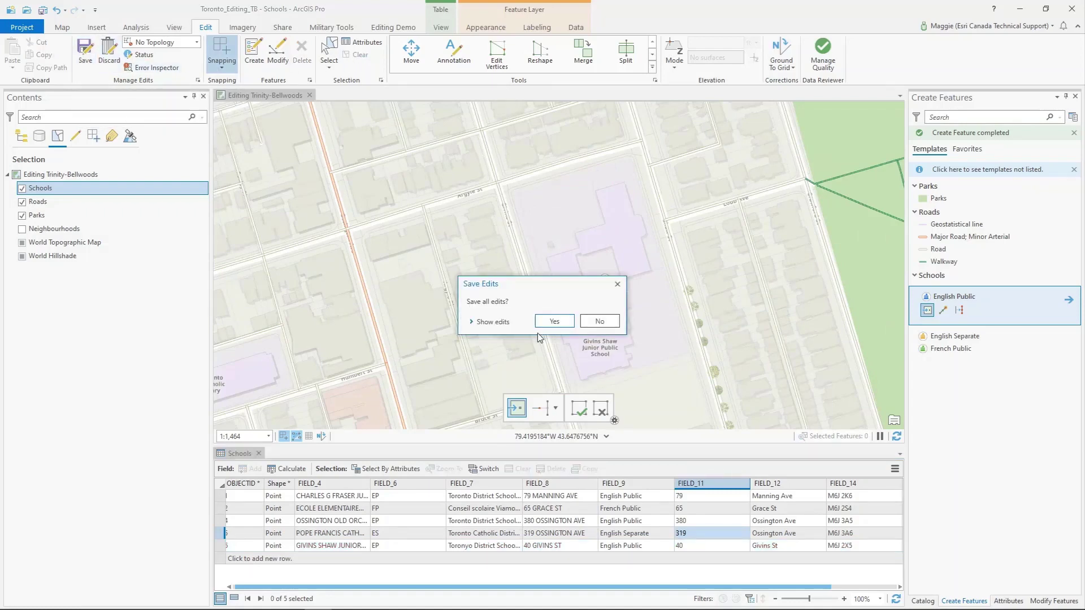
click(554, 322)
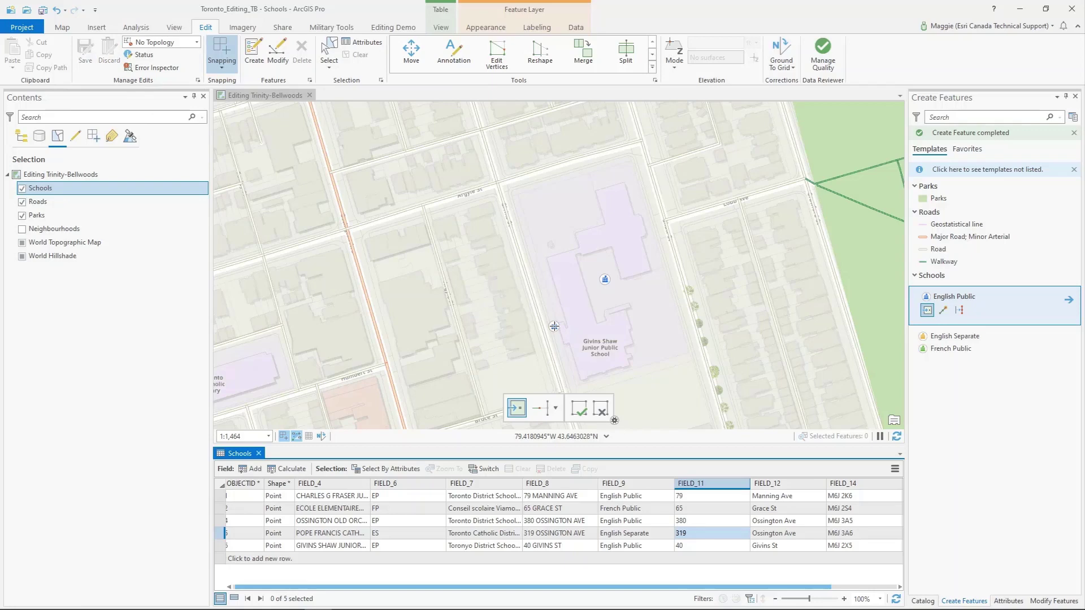
Step: Show the whole neighbourhood on the map and close the Schools attribute table
scroll(554, 326, down, 5)
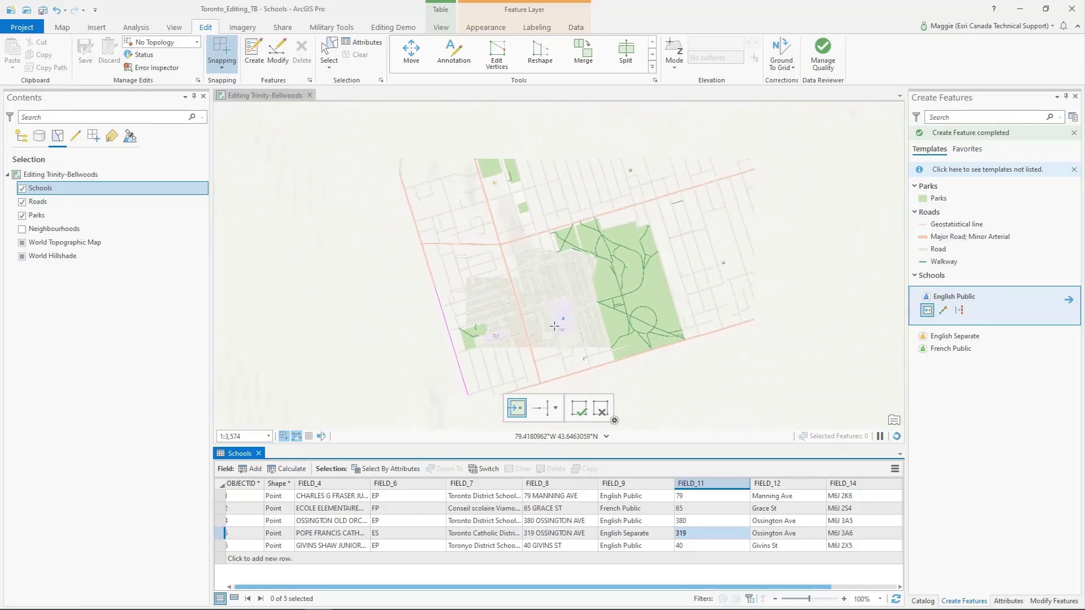
drag(649, 218, 629, 254)
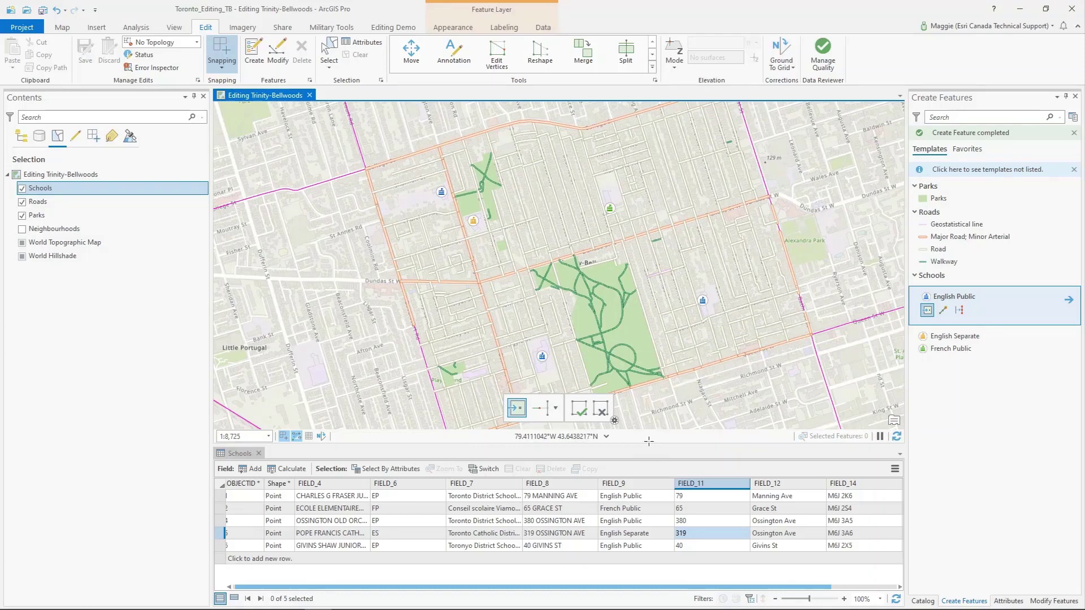
click(259, 454)
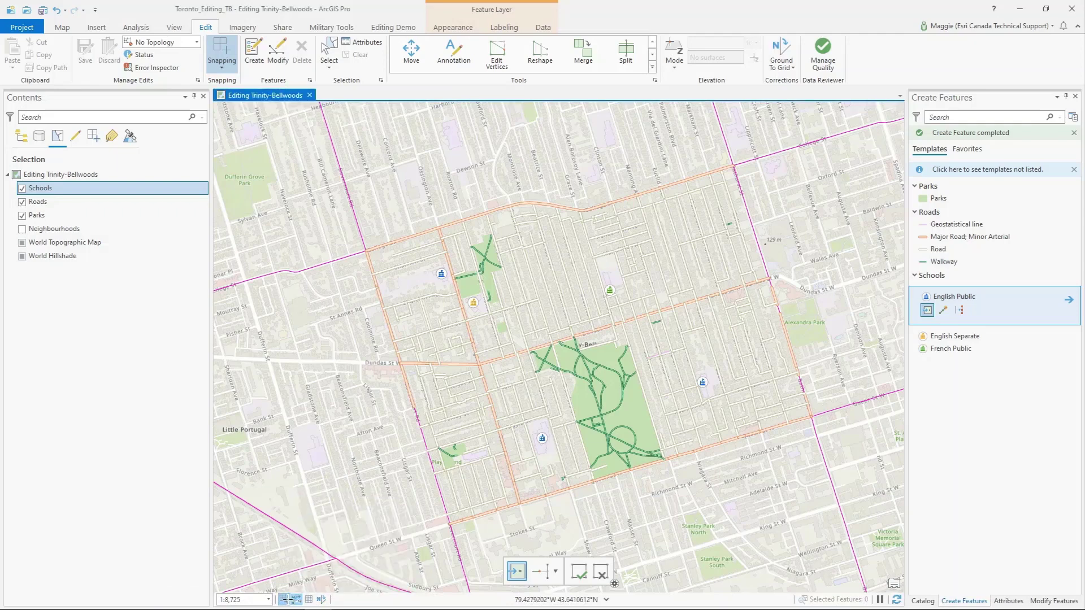
Step: Turn on the reference grid for the Editing Trinity-Bellwoods map
mouse_move(288, 599)
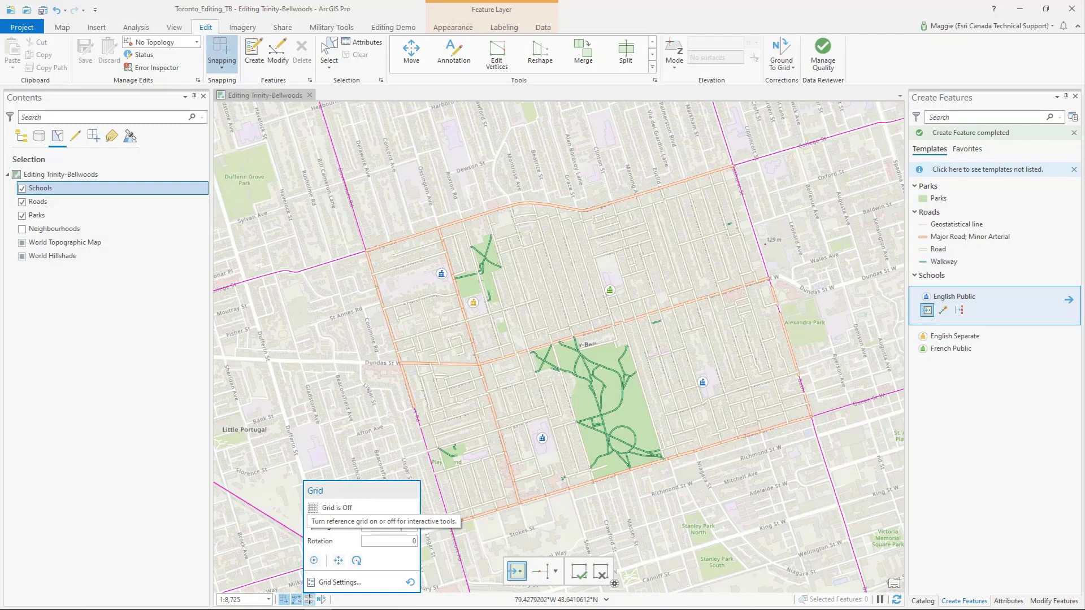
click(328, 507)
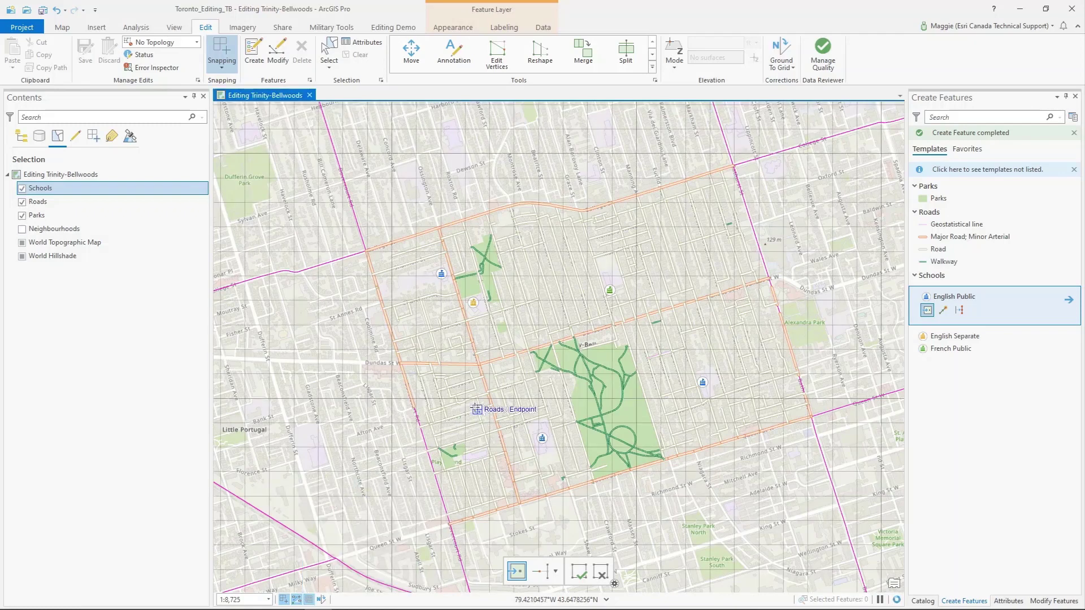
drag(653, 495, 647, 439)
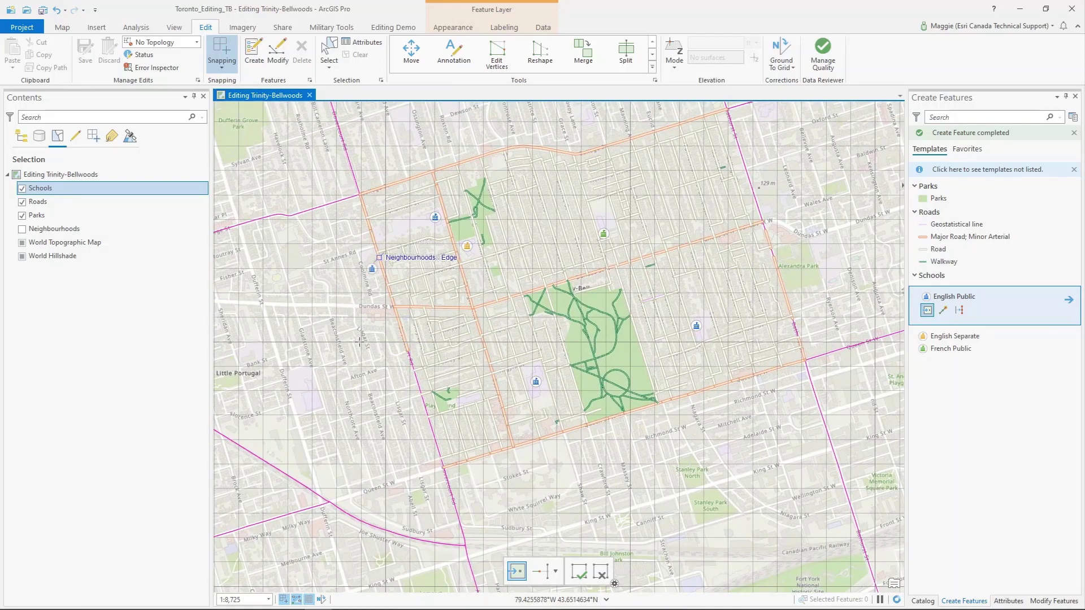
Step: Rotate the reference grid about 16.5 degrees to line it up with the street pattern
mouse_move(309, 599)
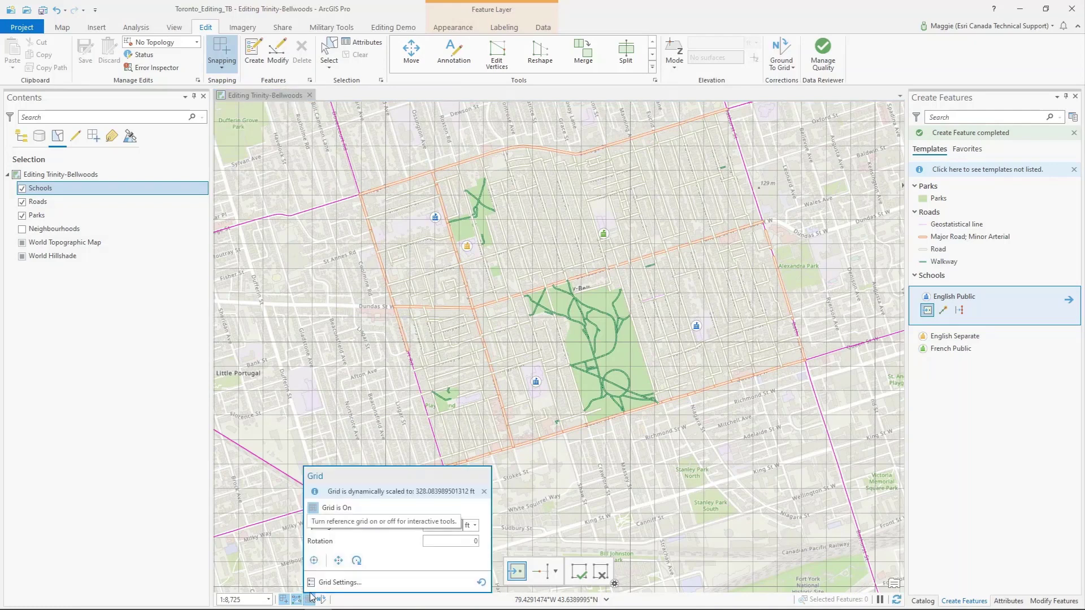
click(356, 561)
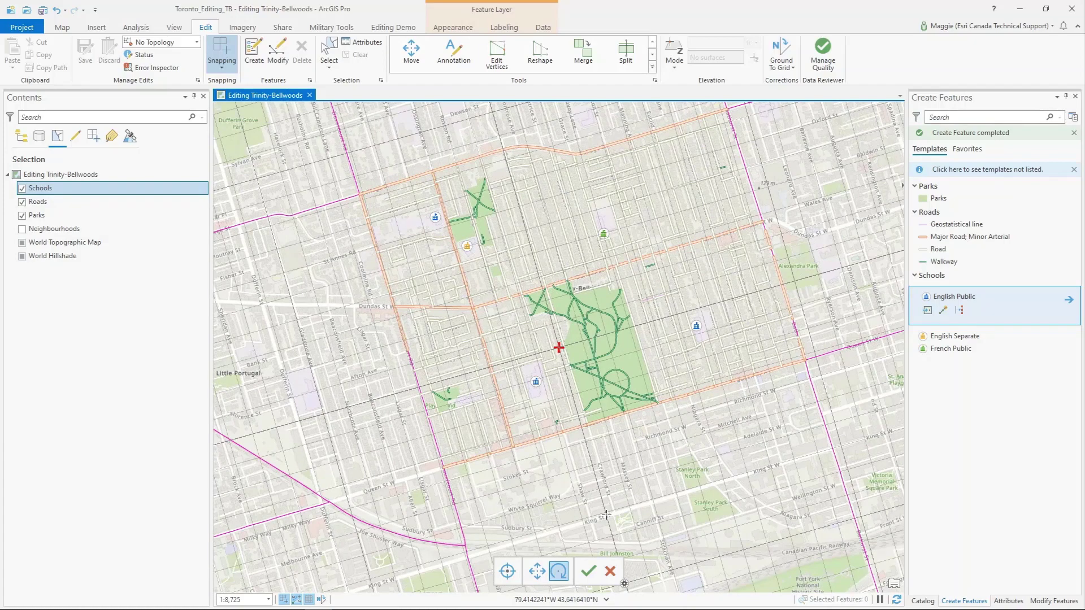
click(606, 516)
drag(556, 338, 520, 402)
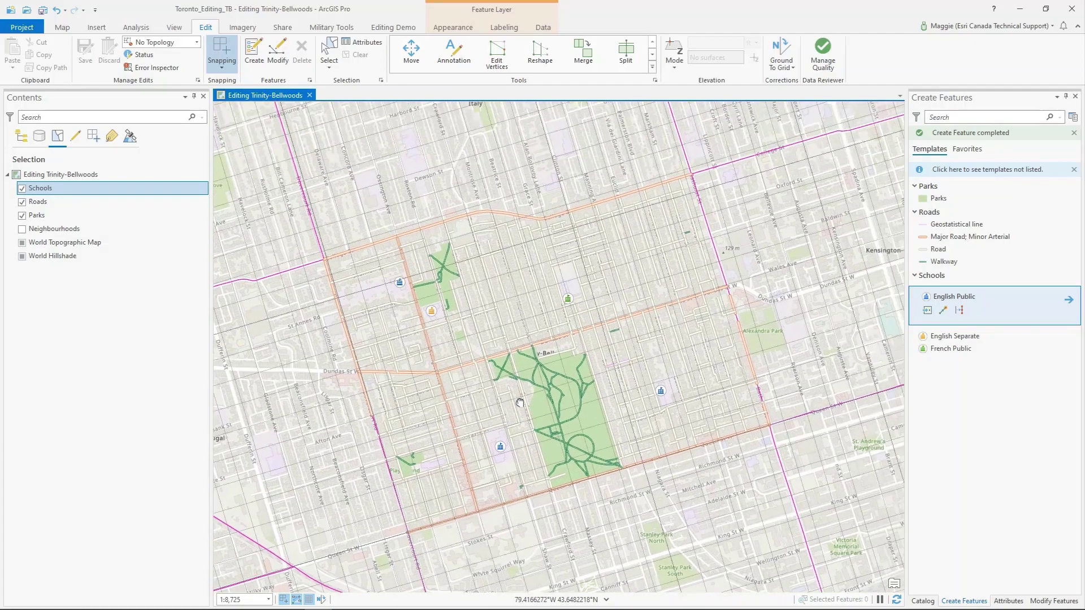
Step: Reset the reference grid to its default settings and turn it off
click(310, 600)
click(309, 600)
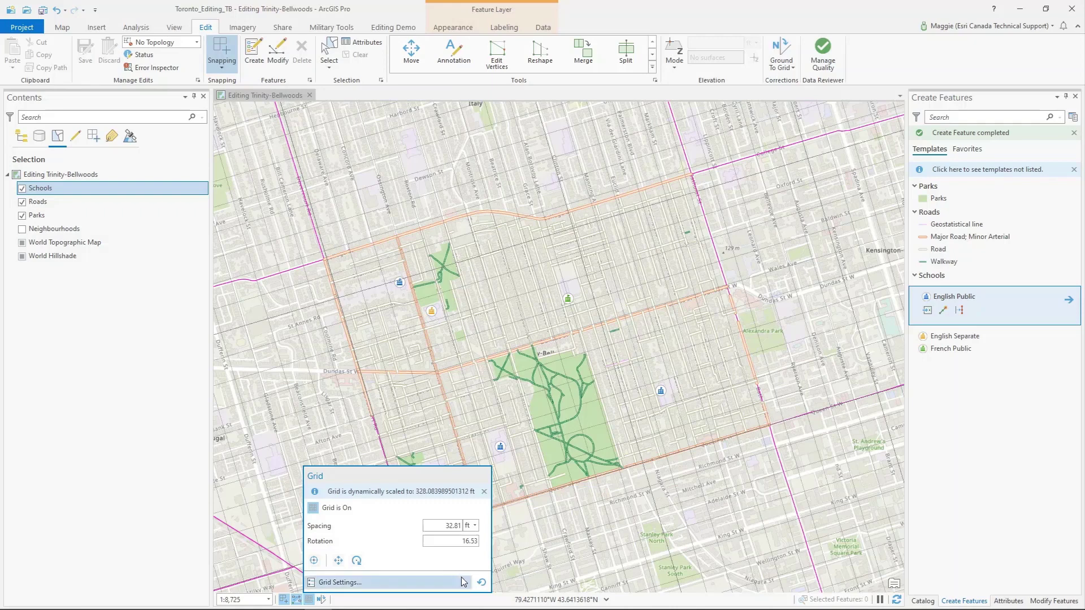
click(481, 584)
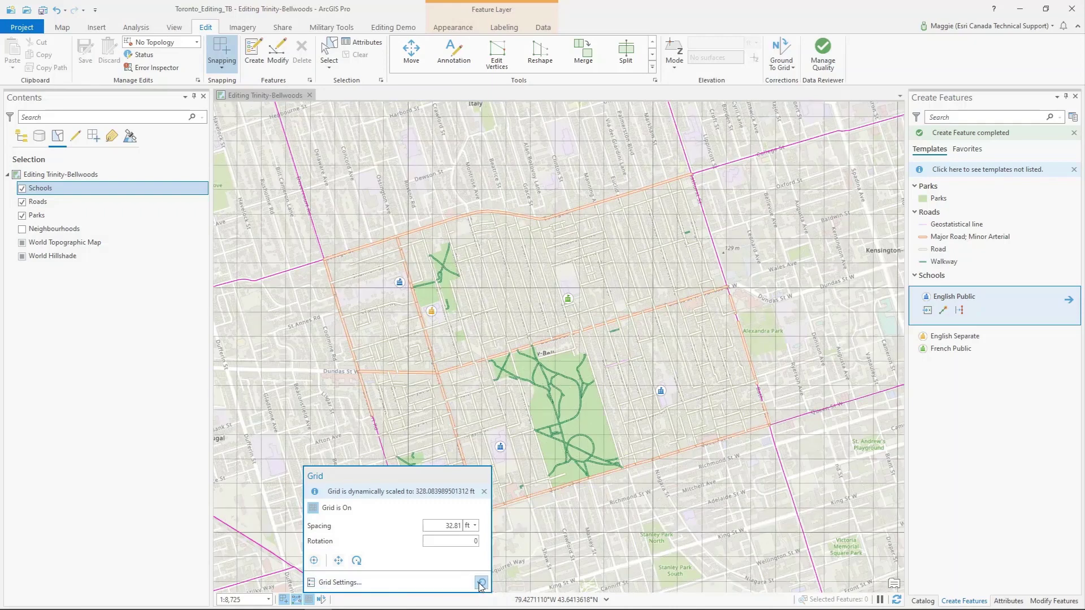
click(309, 602)
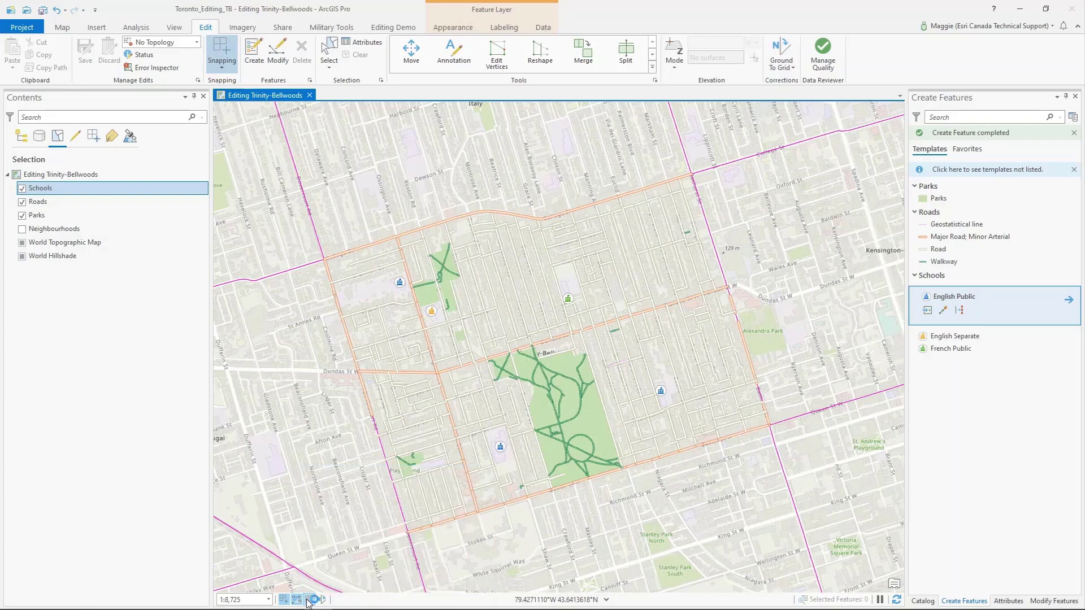
click(653, 69)
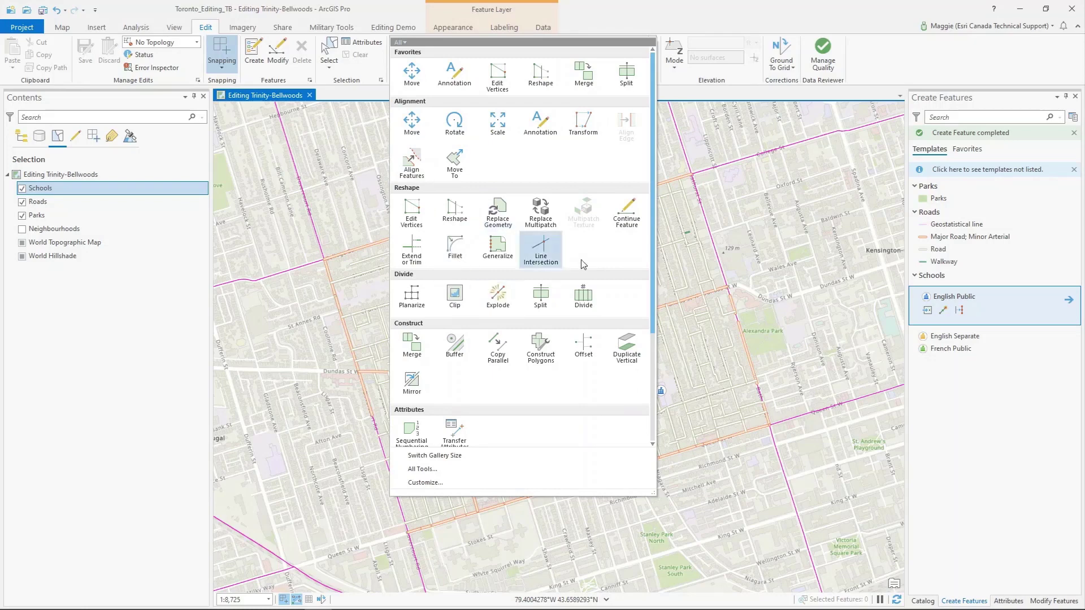
scroll(588, 260, down, 1)
scroll(588, 256, down, 3)
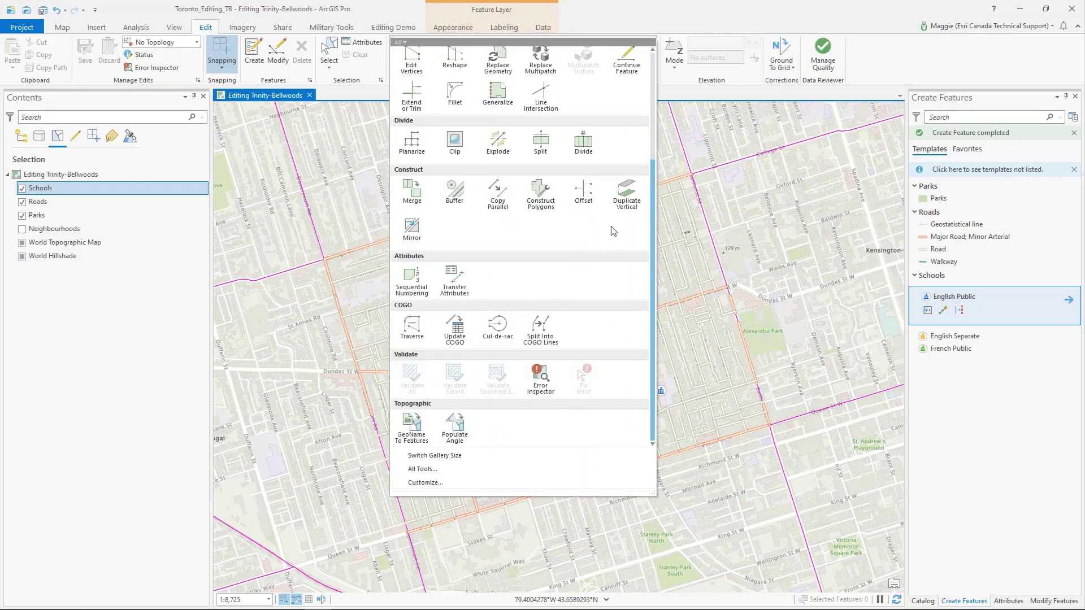
scroll(594, 134, up, 4)
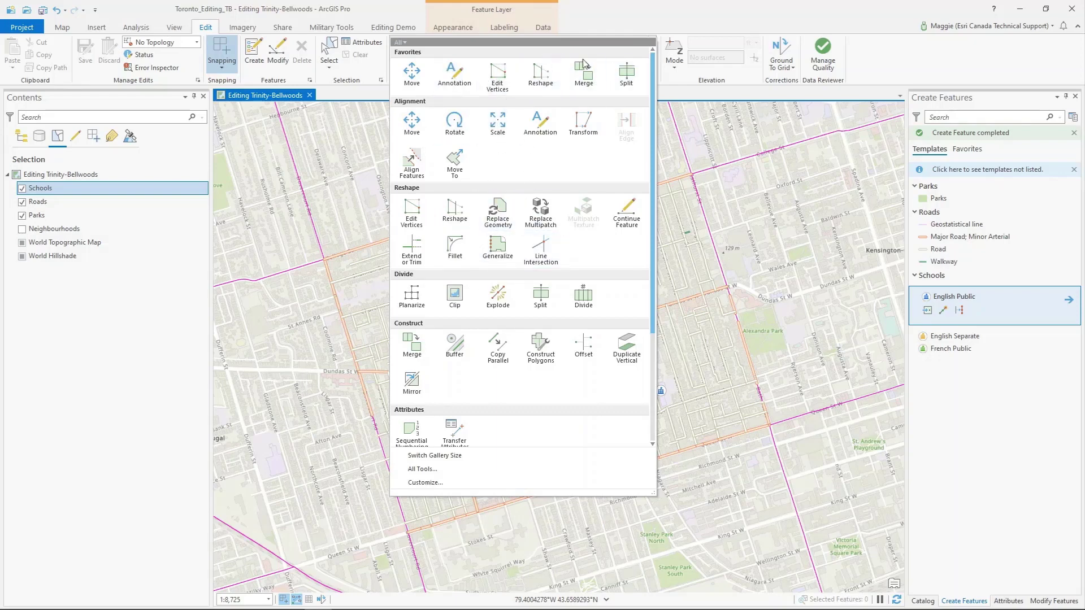
click(690, 85)
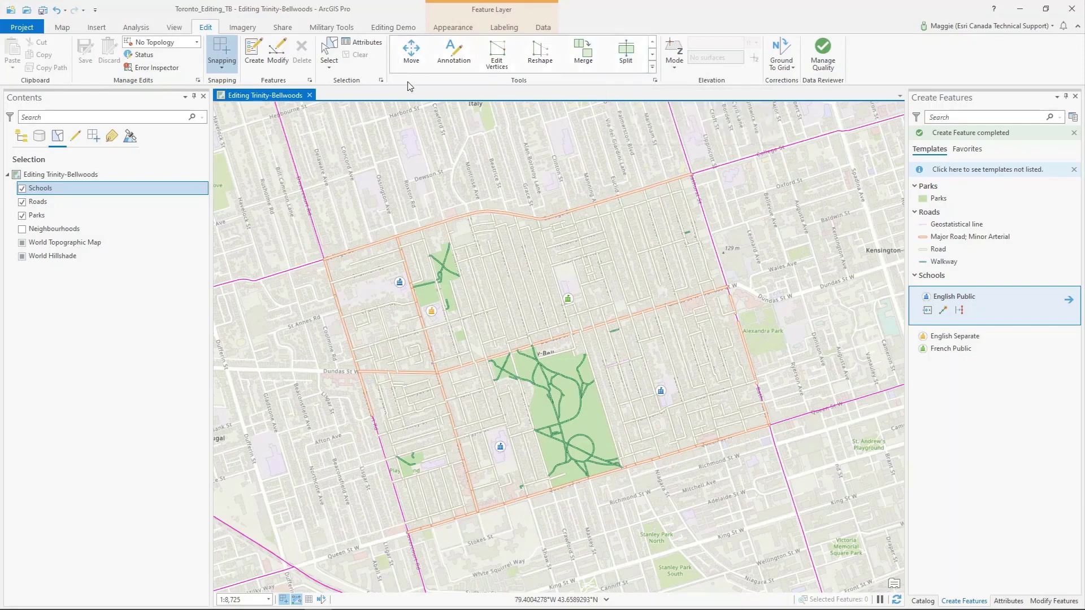
Step: Select both misaligned road segments that run just north of Bellwoods Pl, east of the large park
scroll(620, 389, up, 3)
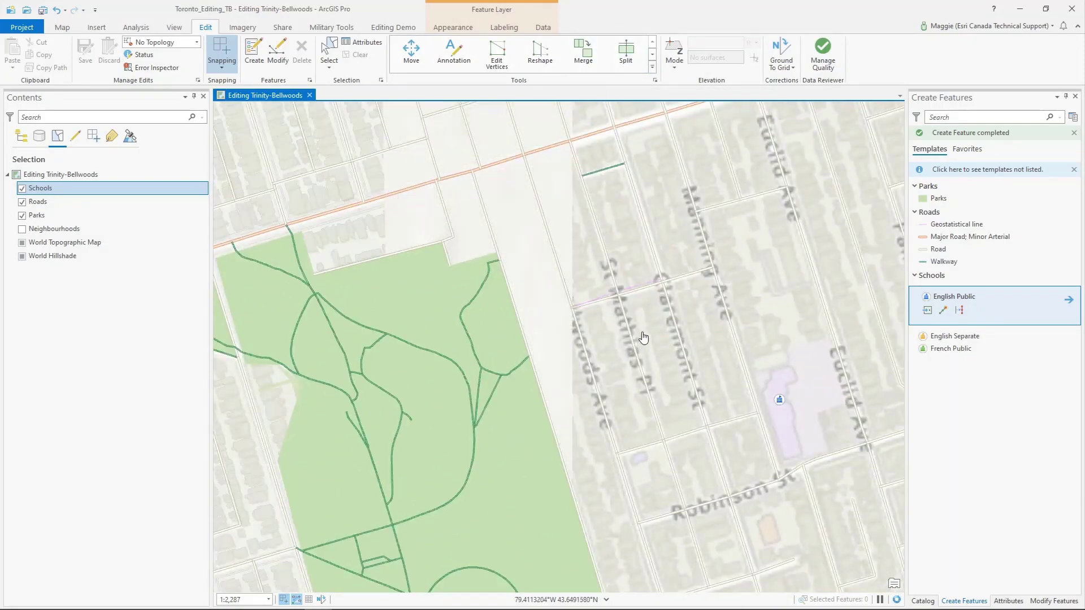
scroll(642, 328, up, 2)
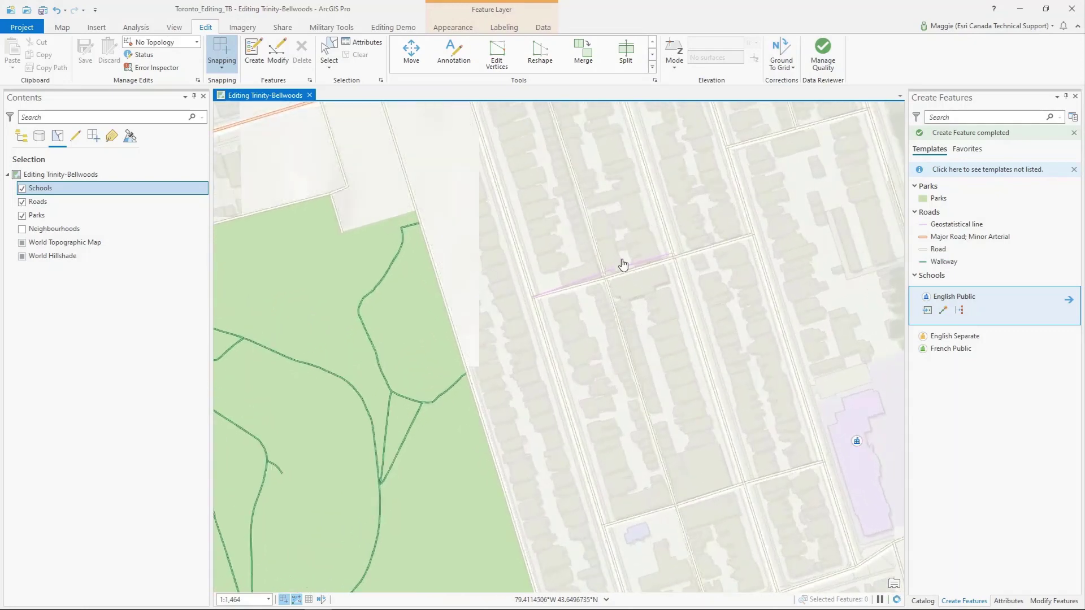
scroll(623, 297, up, 3)
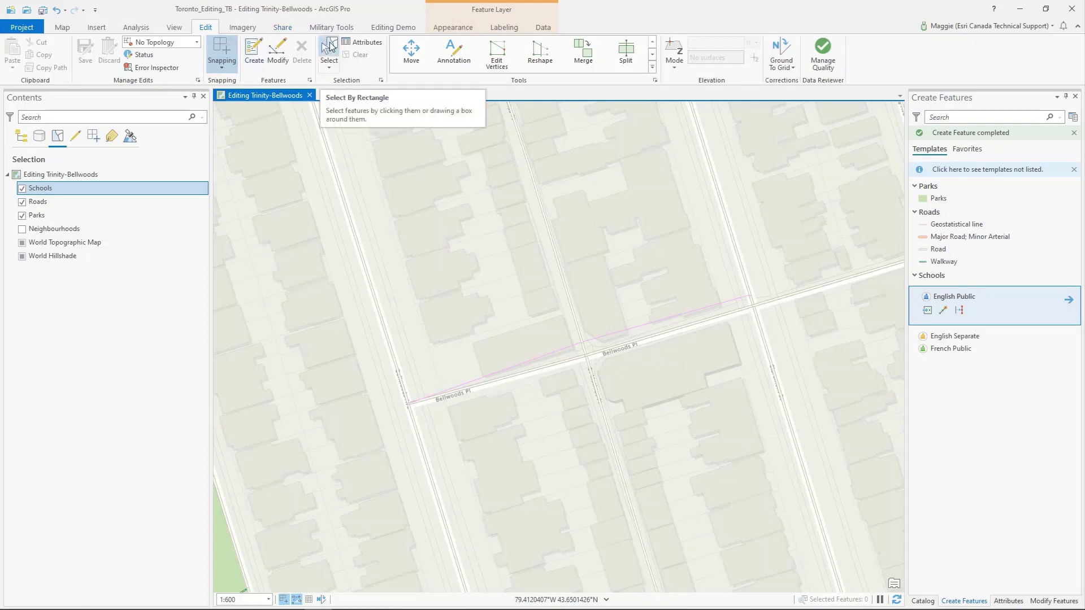
click(330, 46)
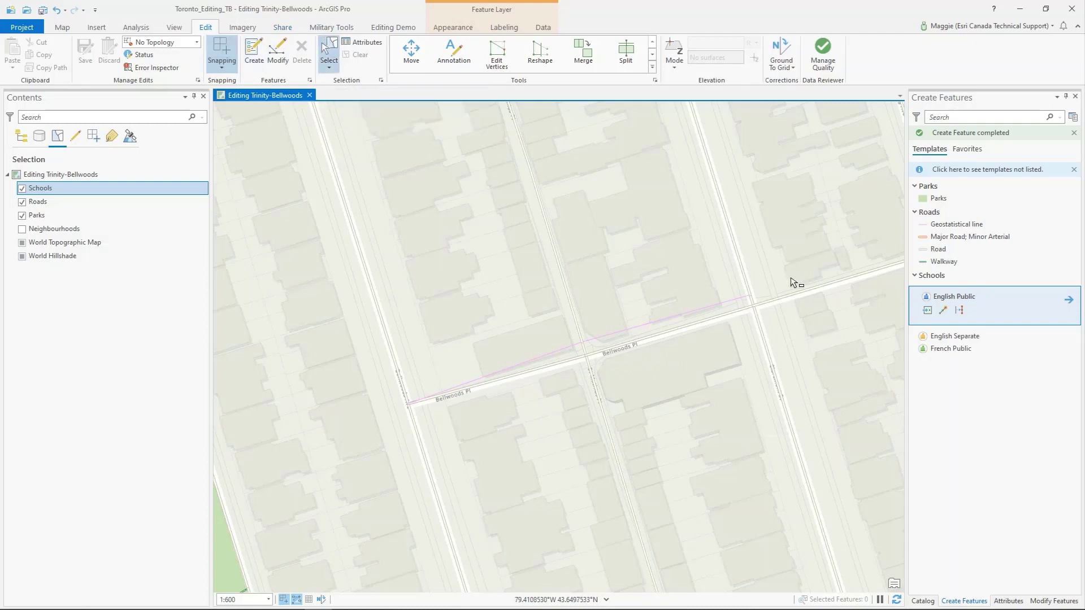
click(653, 325)
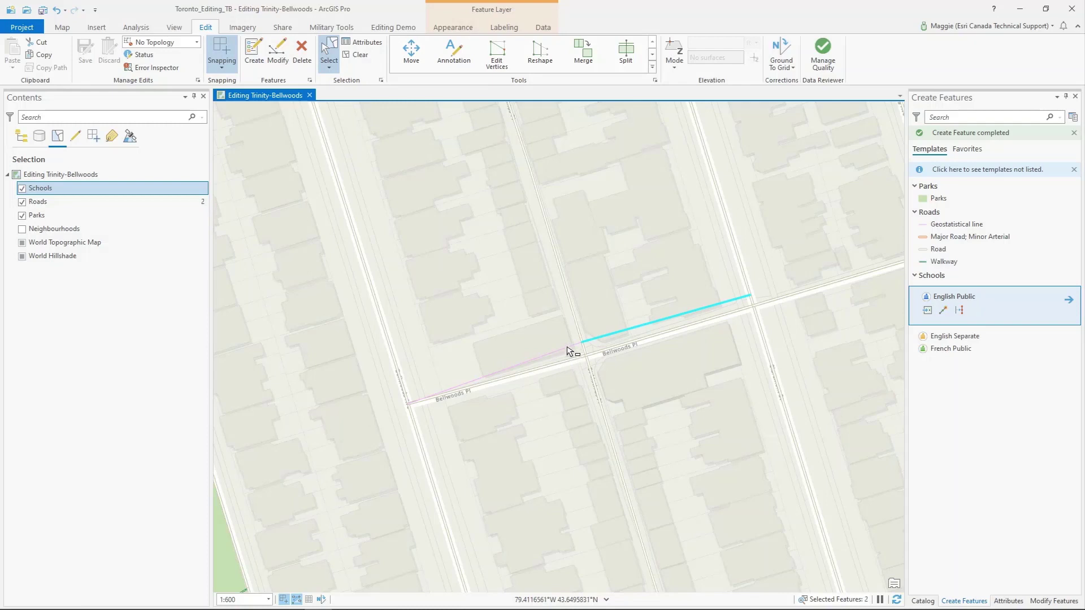
shift+click(569, 354)
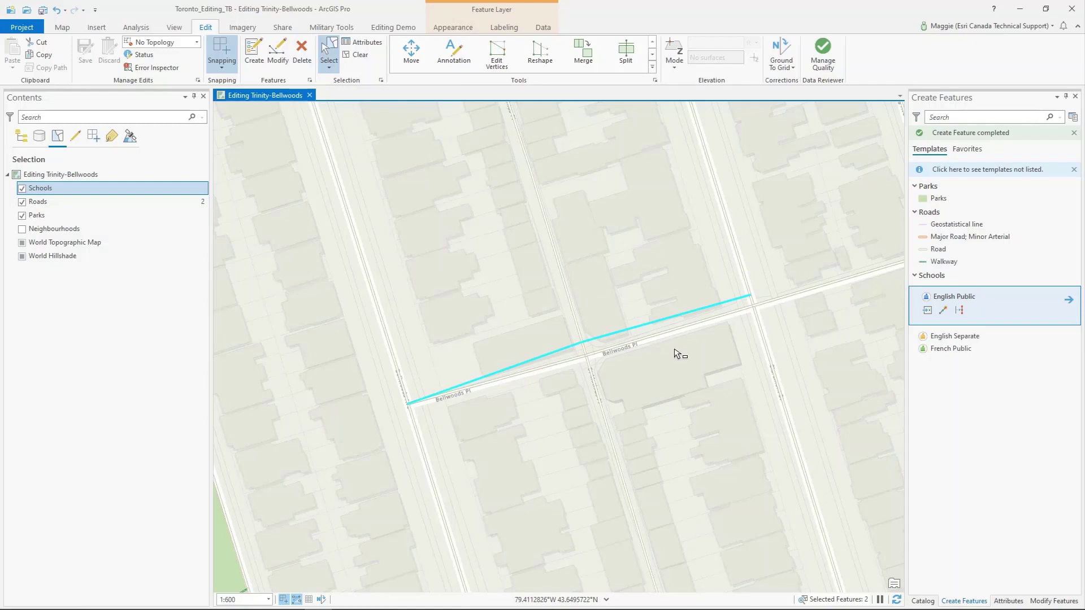
Step: Delete the two selected misaligned road segments along Bellwoods Pl and save all edits
key(Delete)
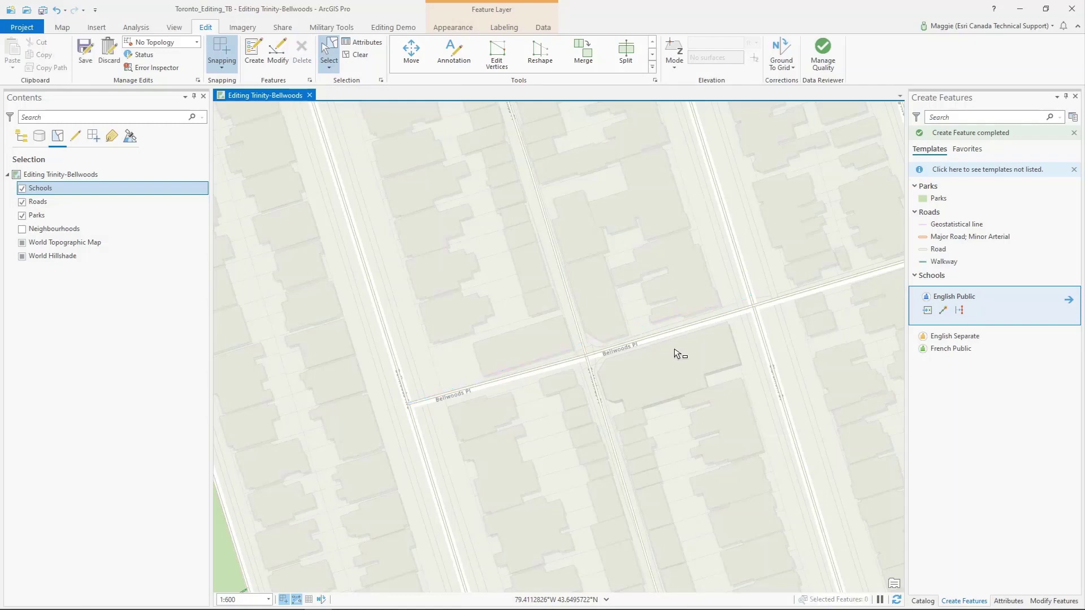
click(86, 49)
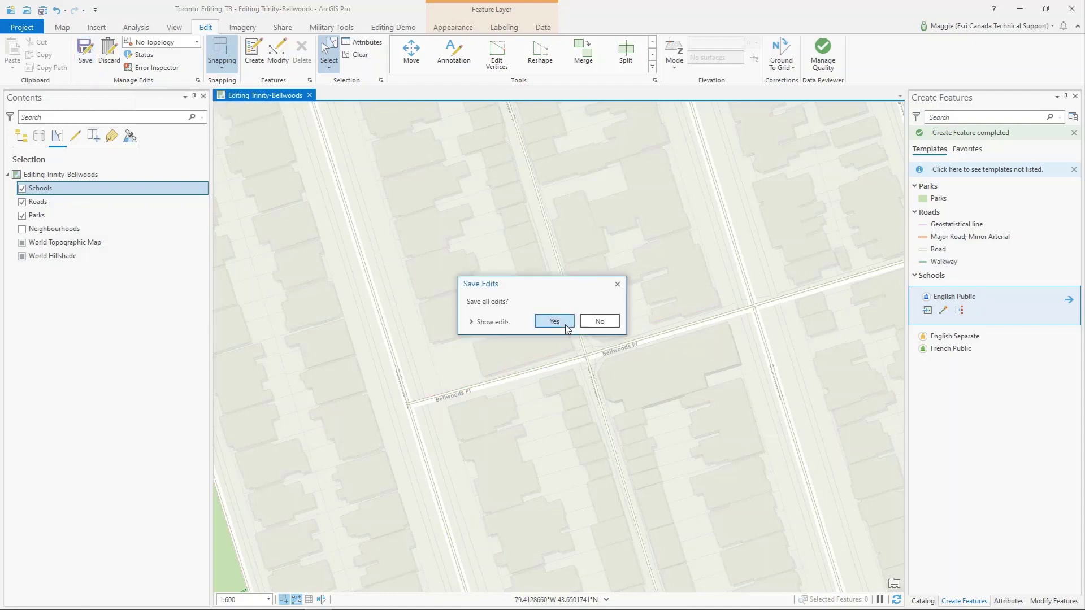
click(568, 325)
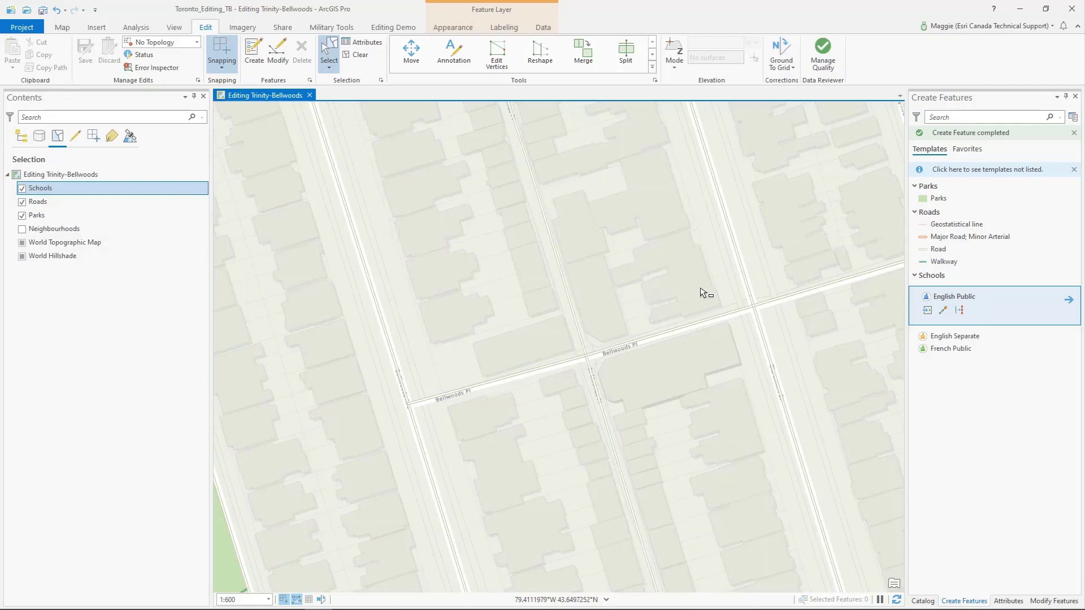
Step: Use Continue Feature to extend the short Bathurst St segment beside Alexandra Park north to the road endpoint at Dundas St W
scroll(705, 293, down, 2)
scroll(718, 271, down, 4)
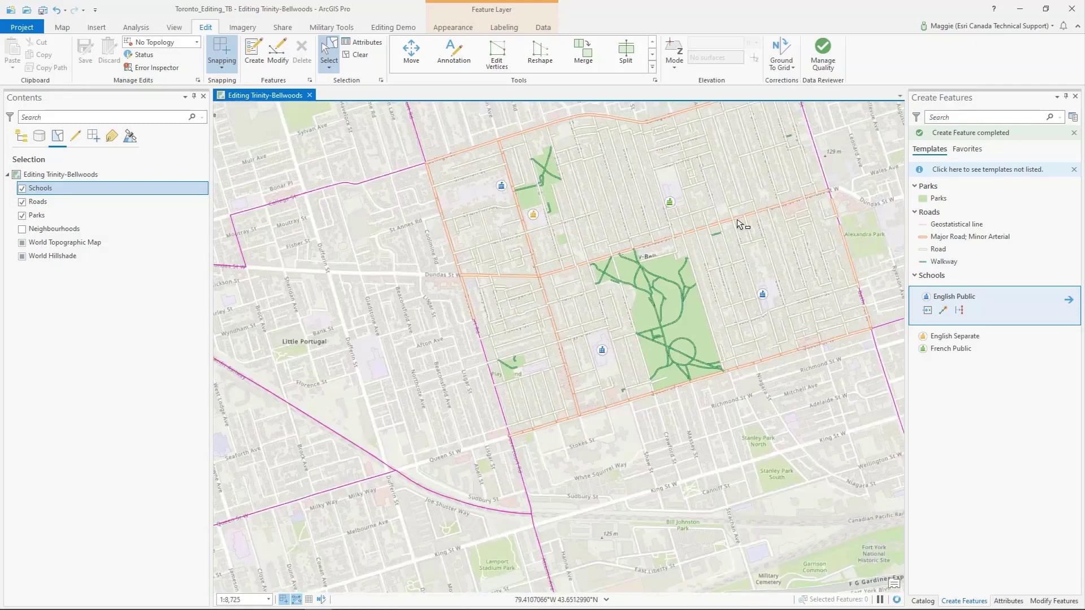
drag(736, 220, 668, 344)
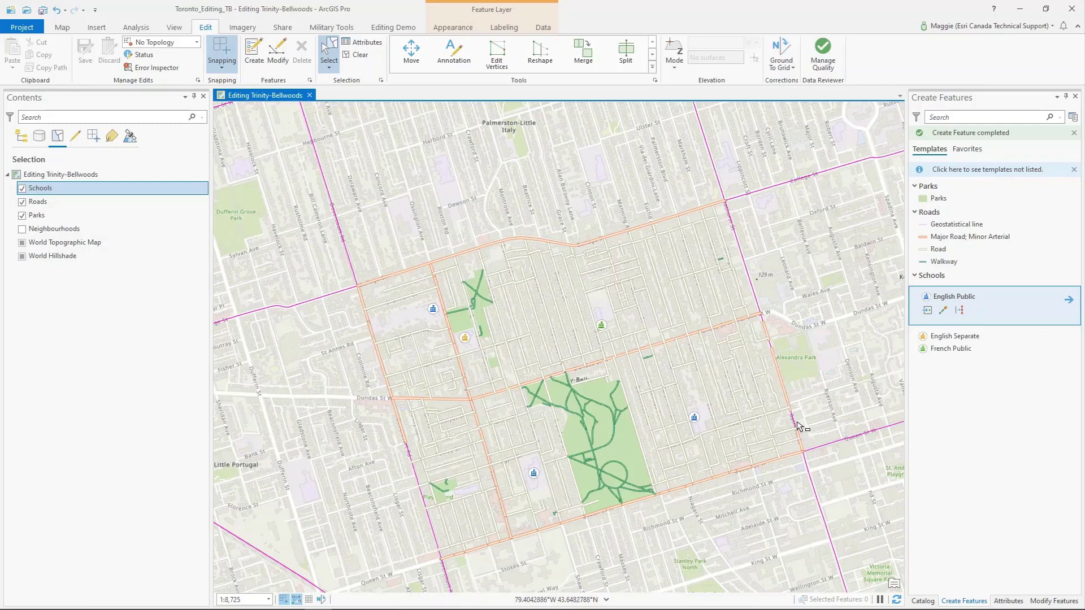
drag(438, 502, 463, 457)
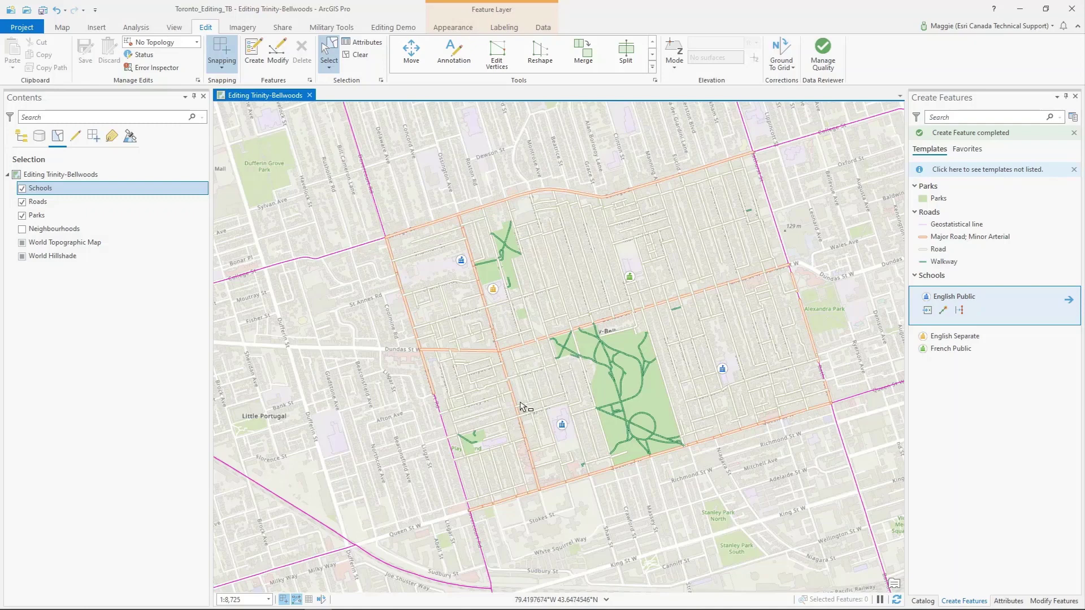
drag(630, 364, 559, 385)
scroll(661, 314, up, 4)
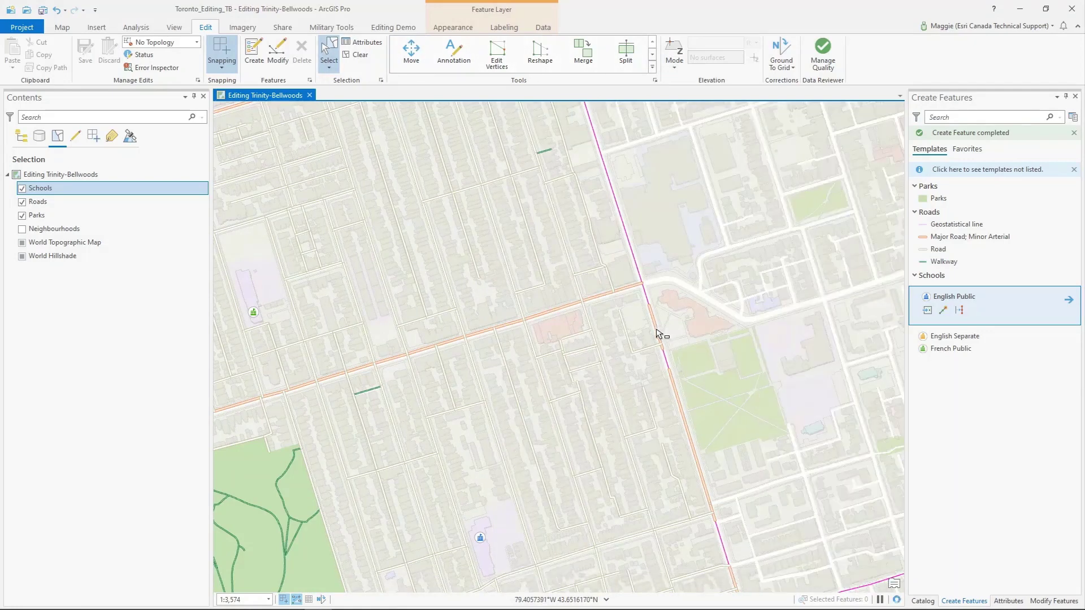
click(658, 333)
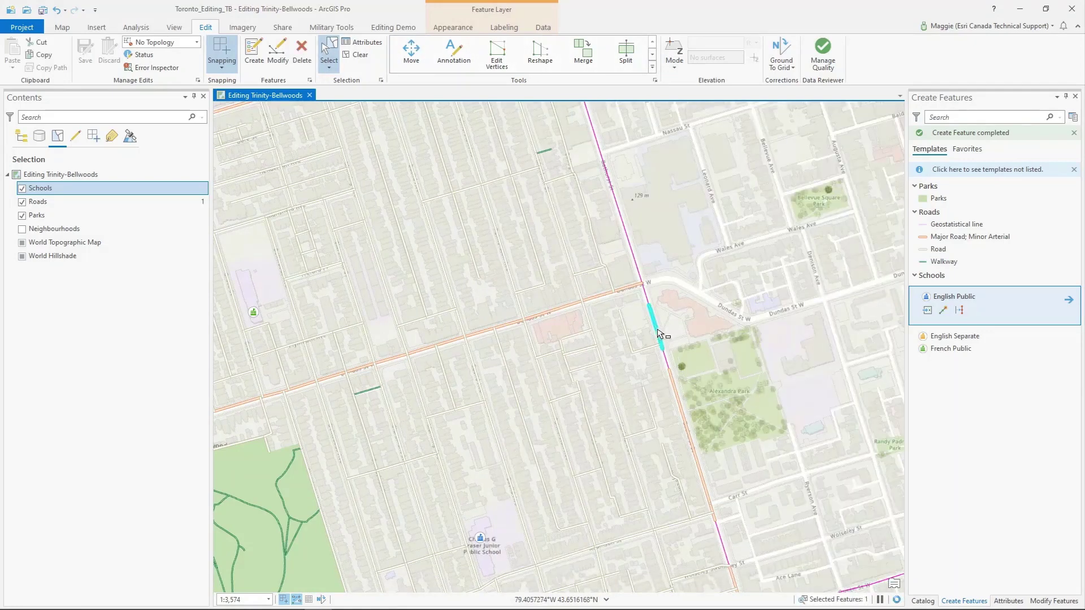
click(621, 56)
click(1049, 603)
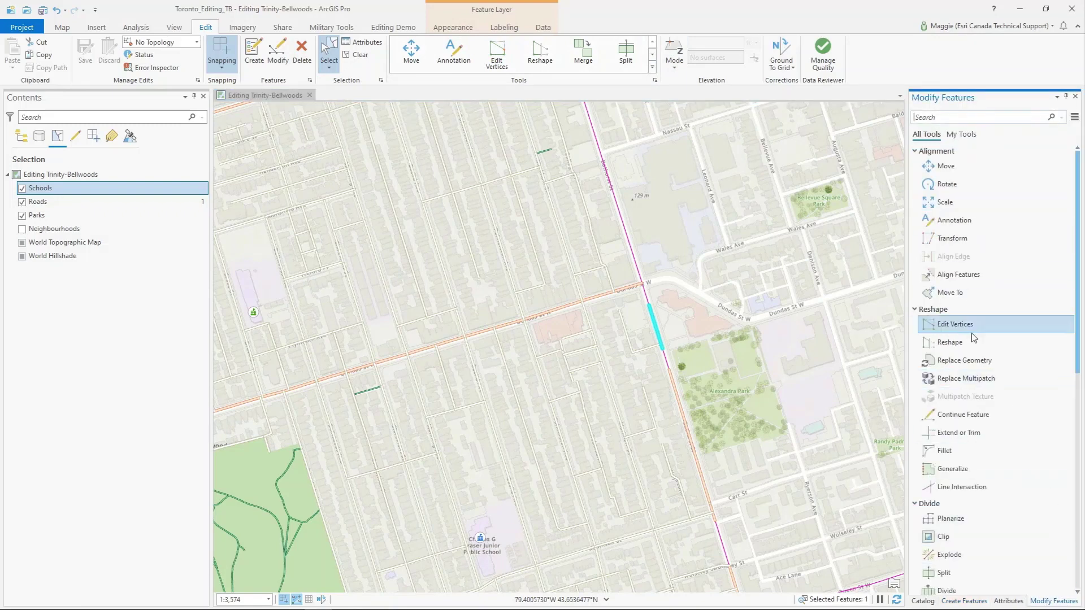
click(967, 416)
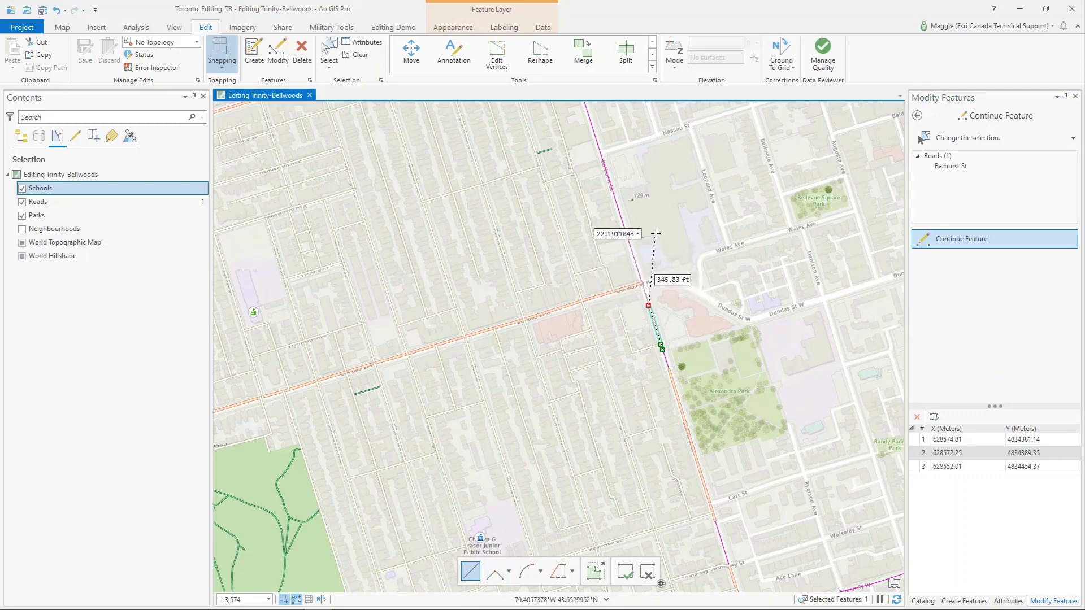
mouse_move(651, 265)
mouse_down()
mouse_move(709, 368)
mouse_move(718, 493)
mouse_up()
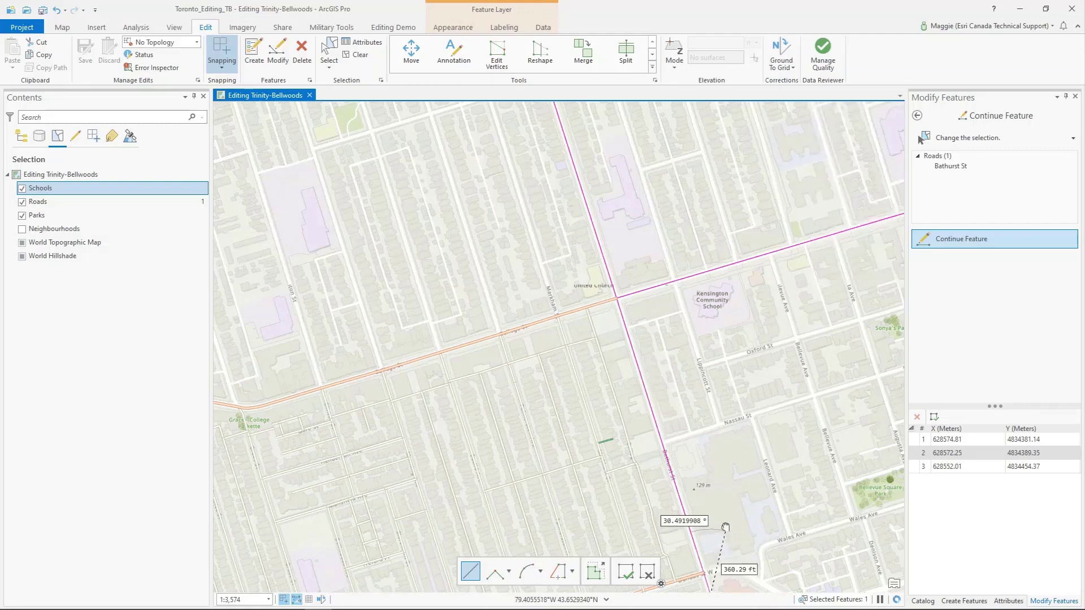
drag(721, 527, 720, 458)
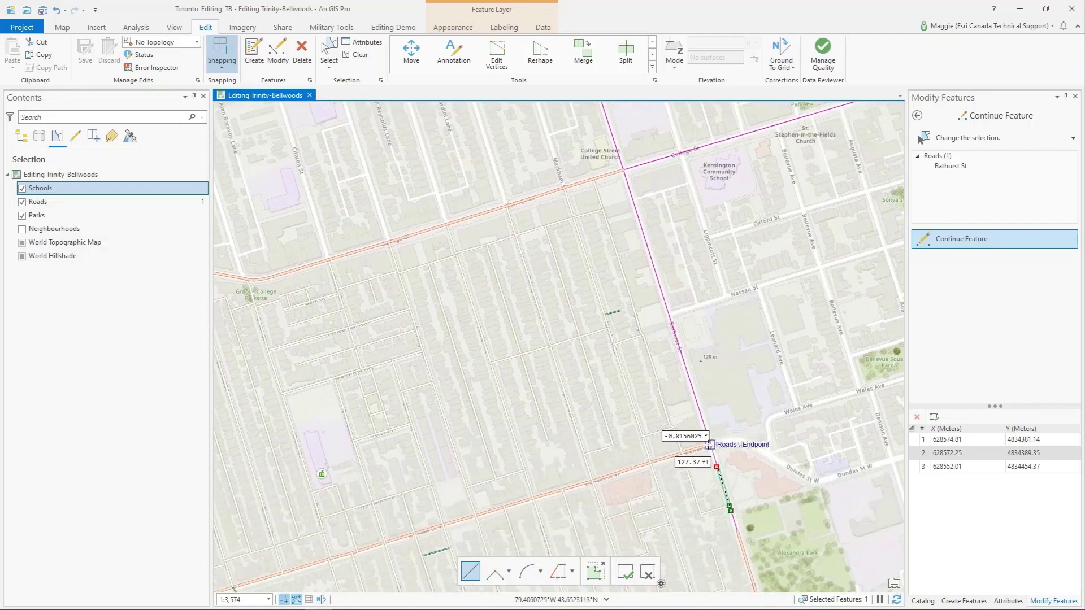
click(710, 444)
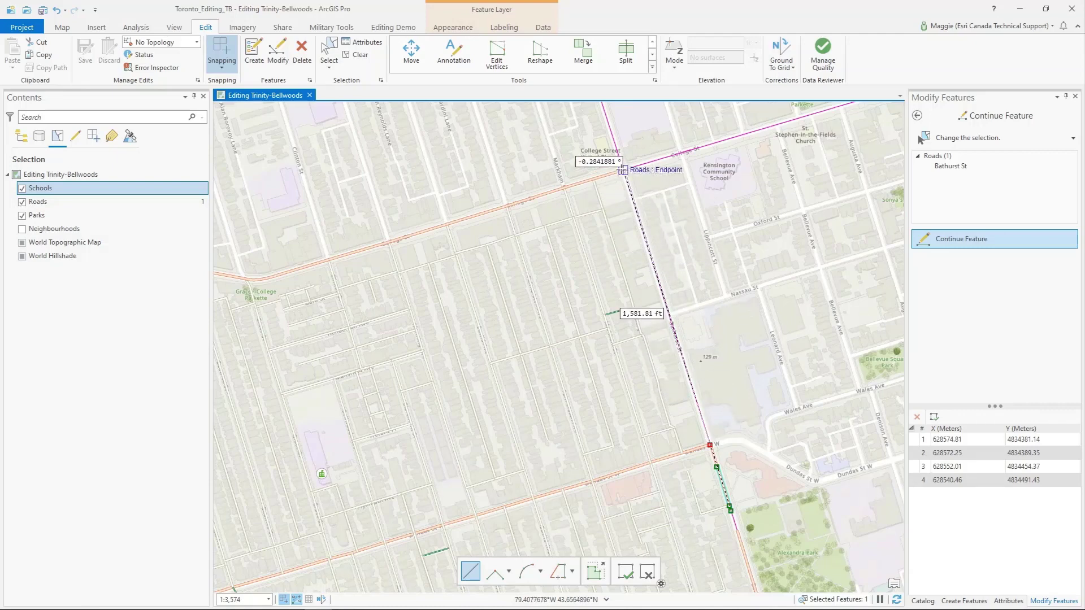
Step: Continue the Bathurst St line north to the road endpoint at College St and finish the feature
click(623, 170)
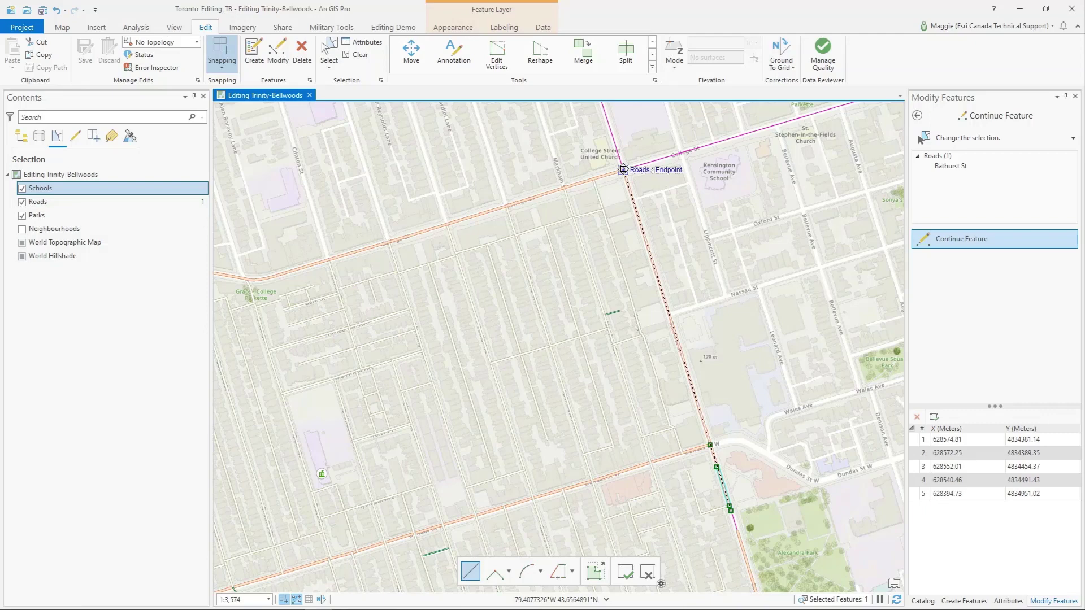
key(ctrl+z)
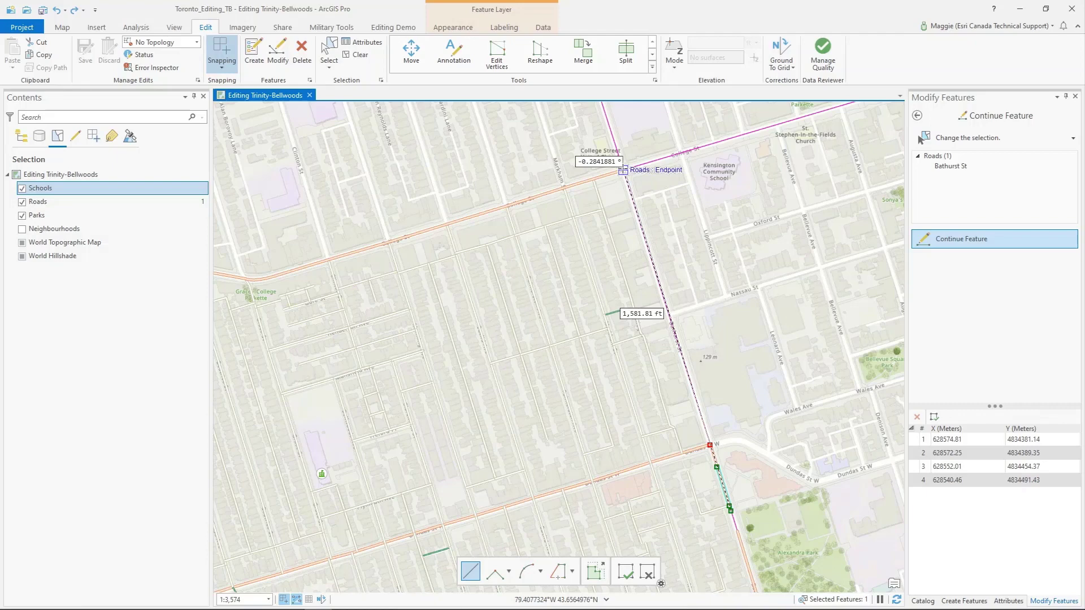
click(623, 169)
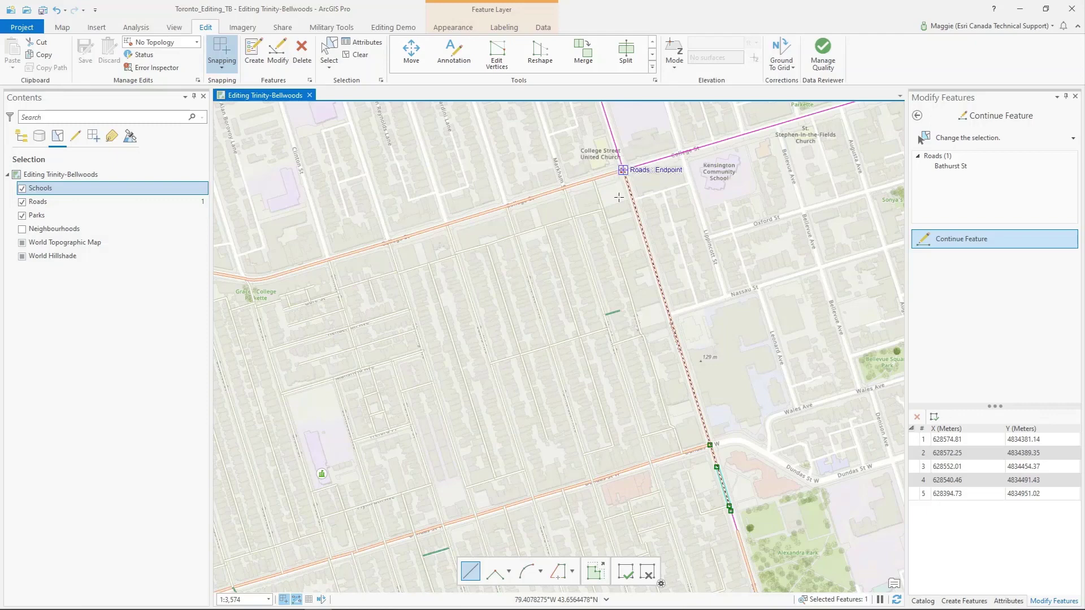
click(627, 572)
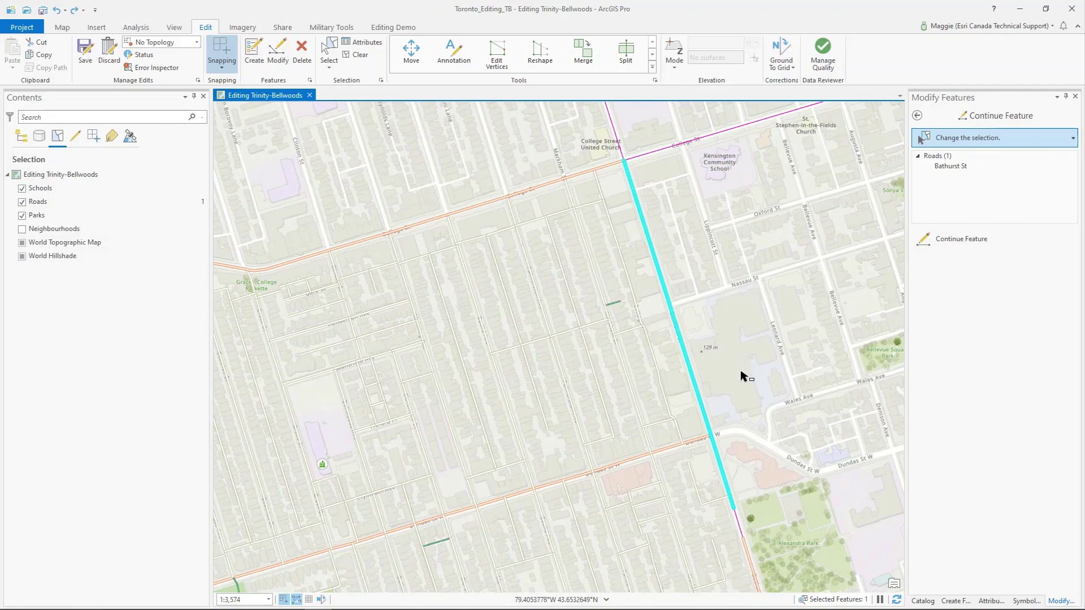
Step: Continue the two remaining Bathurst St segments, beside and south of Alexandra Park, northward to meet the segment above each
drag(740, 371, 655, 165)
click(666, 363)
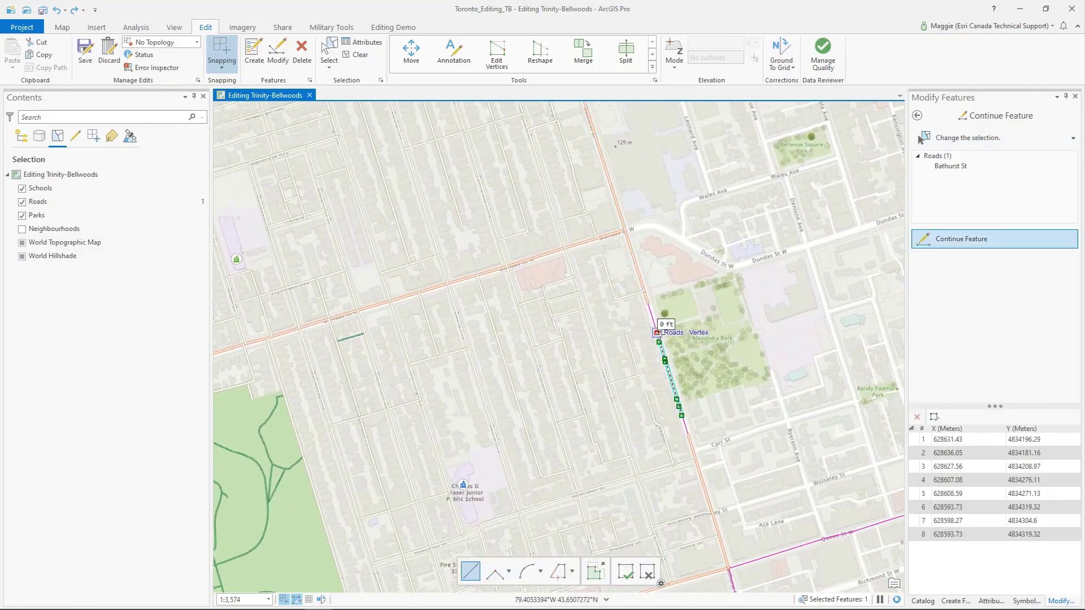
double_click(650, 307)
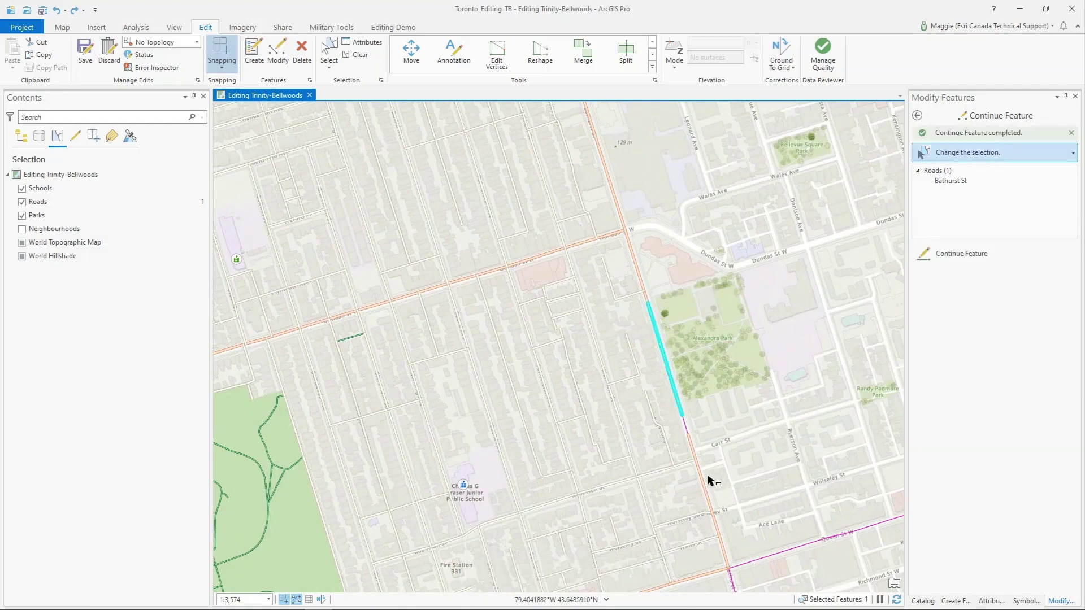
click(696, 462)
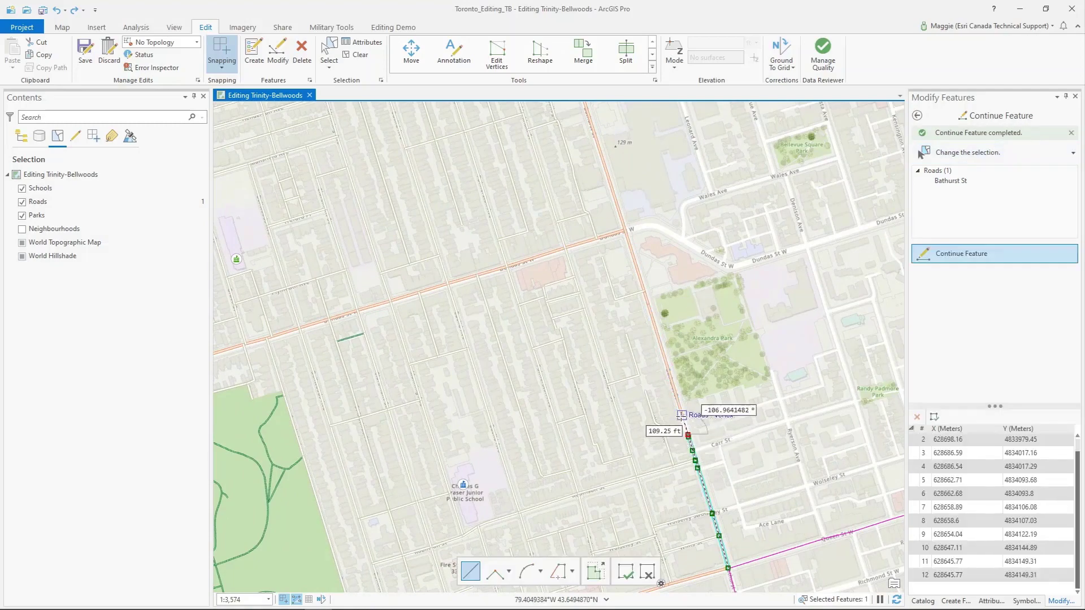
double_click(682, 416)
Step: Extend the Dovercourt Rd segment south with Continue Feature, ending it at the road endpoint on Queen St W
scroll(719, 448, down, 2)
drag(644, 509, 831, 257)
drag(520, 357, 760, 327)
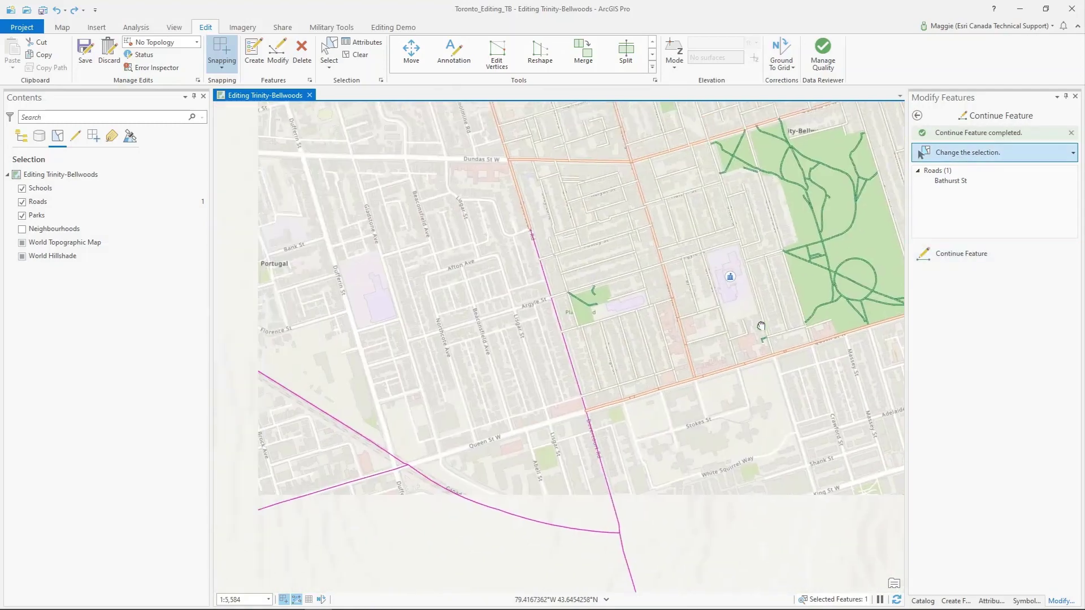
click(532, 229)
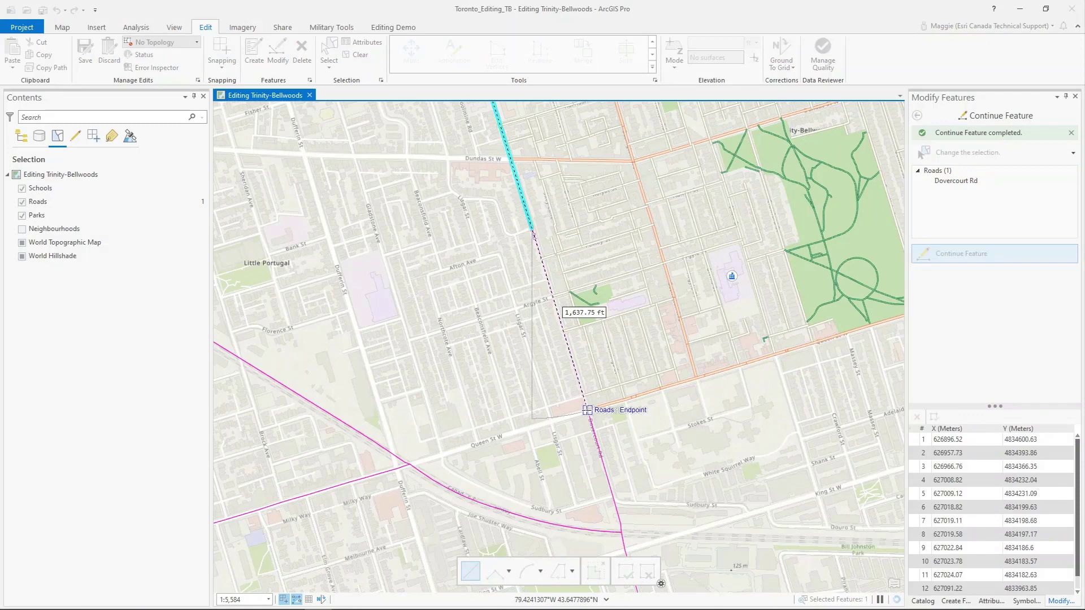
double_click(587, 411)
Step: Merge the three Bathurst St segments between College St and Queen St W into one existing Roads feature
drag(613, 332, 481, 435)
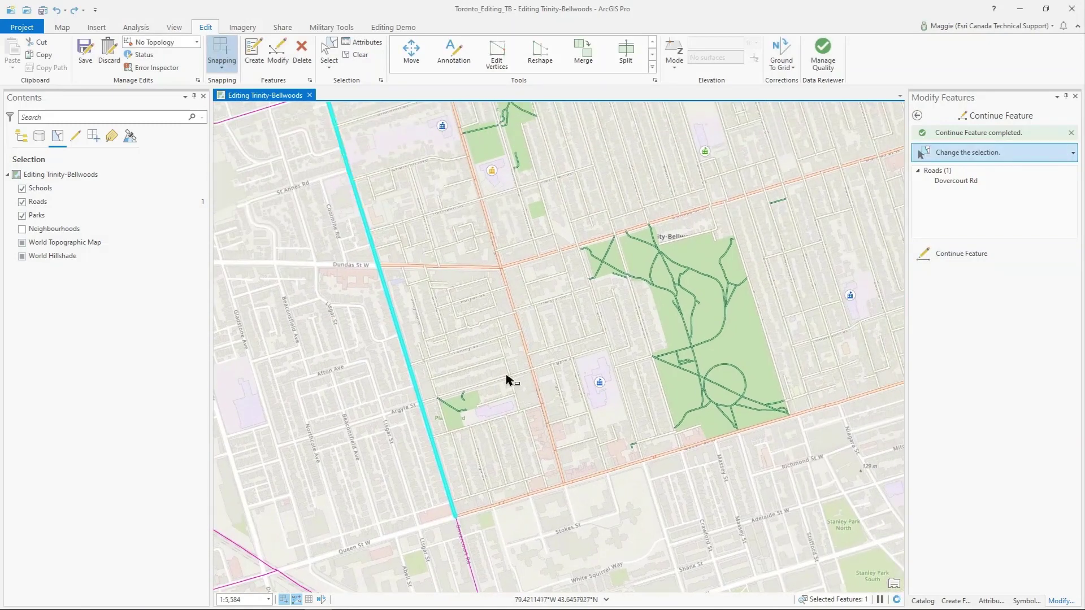
scroll(489, 283, down, 2)
drag(836, 187, 801, 256)
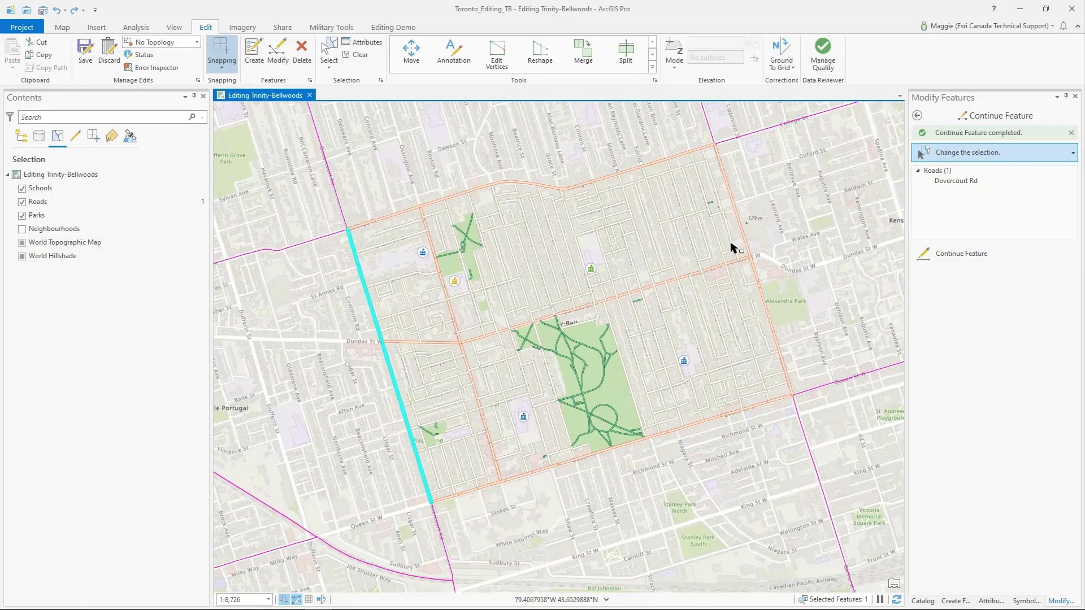
drag(650, 406, 614, 438)
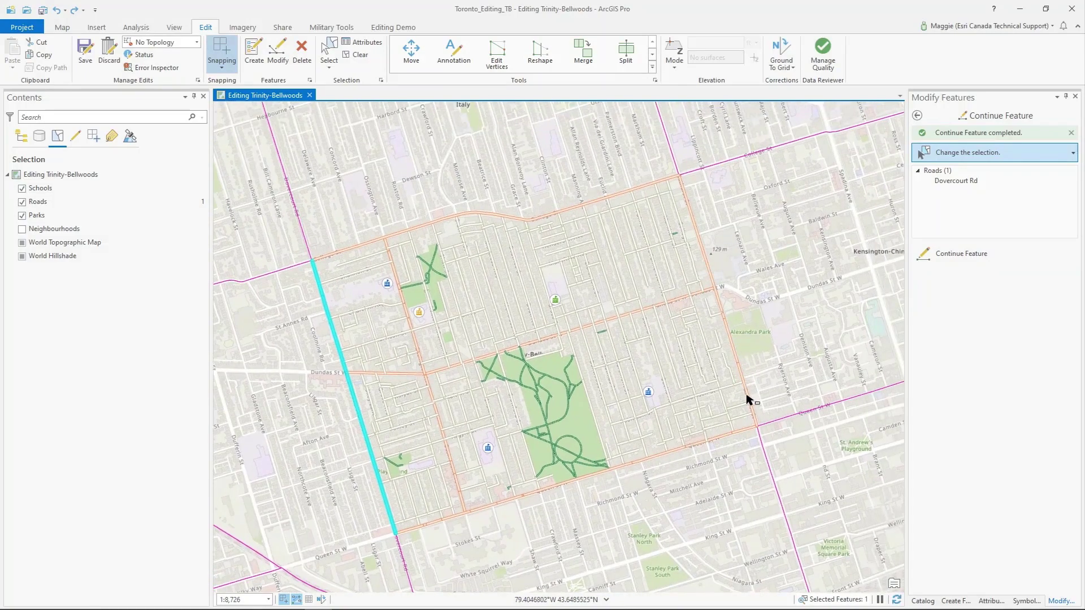
drag(747, 403, 747, 368)
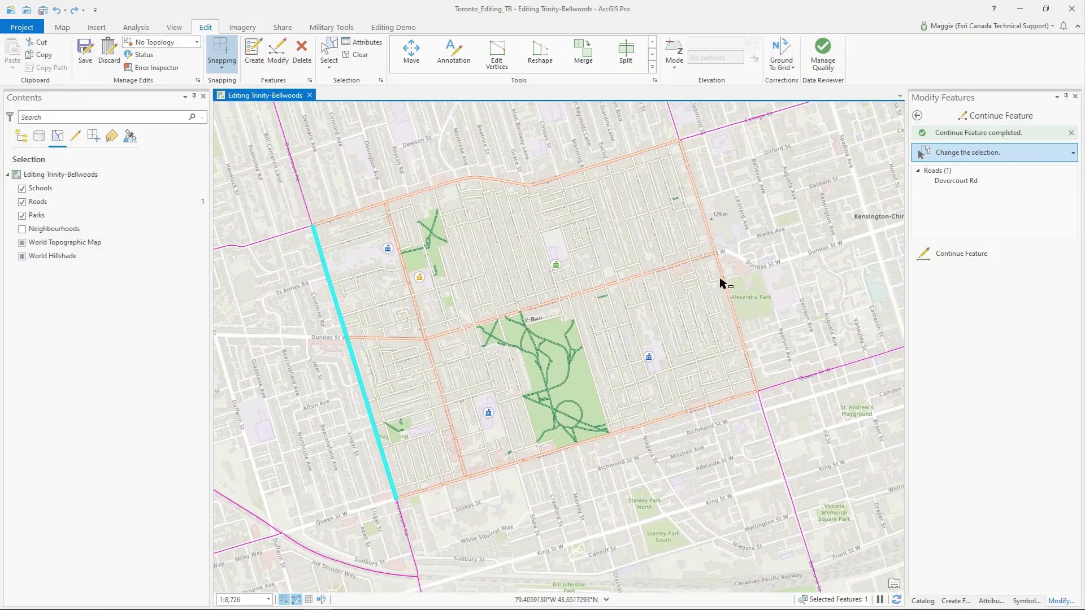
click(917, 116)
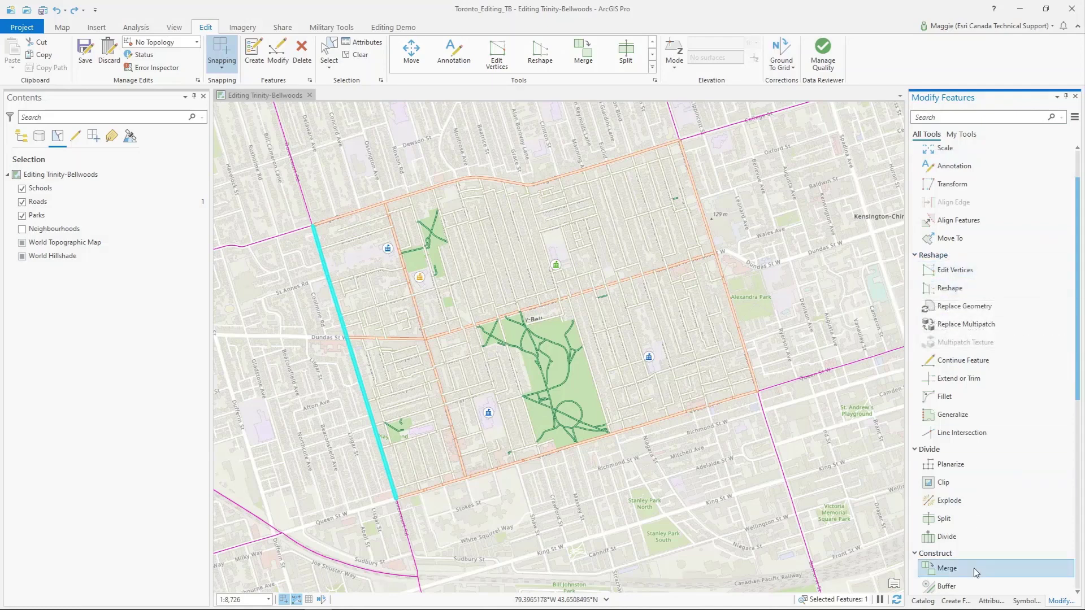
click(948, 568)
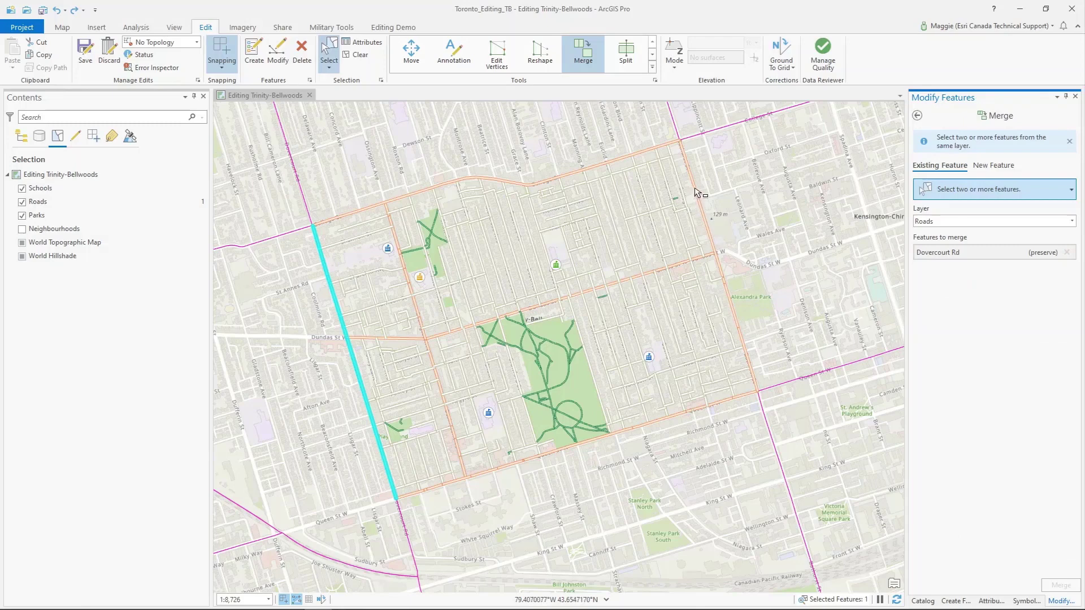
click(701, 205)
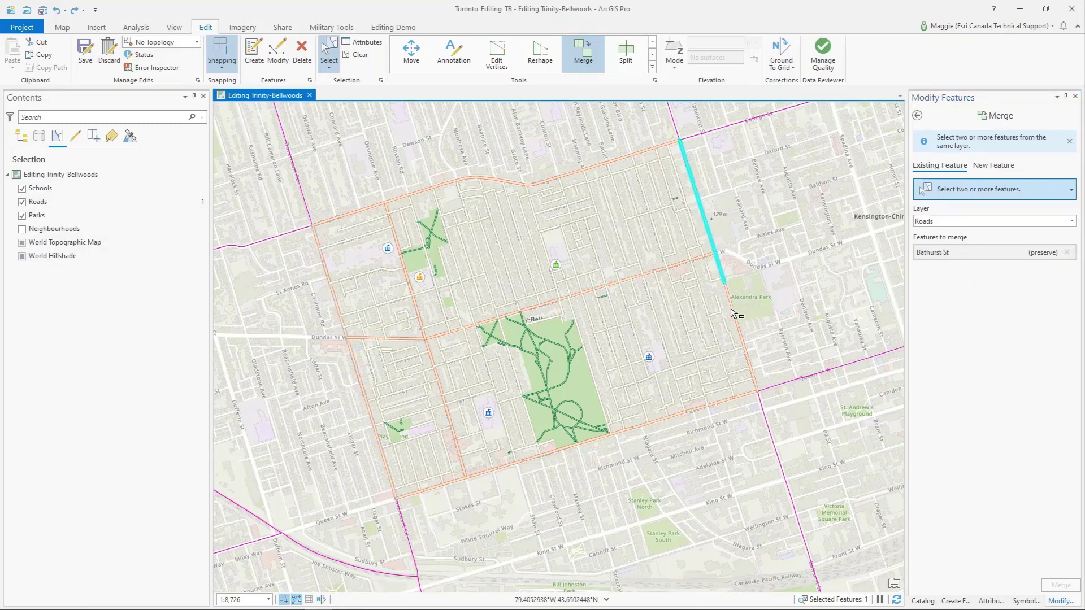
shift+click(748, 330)
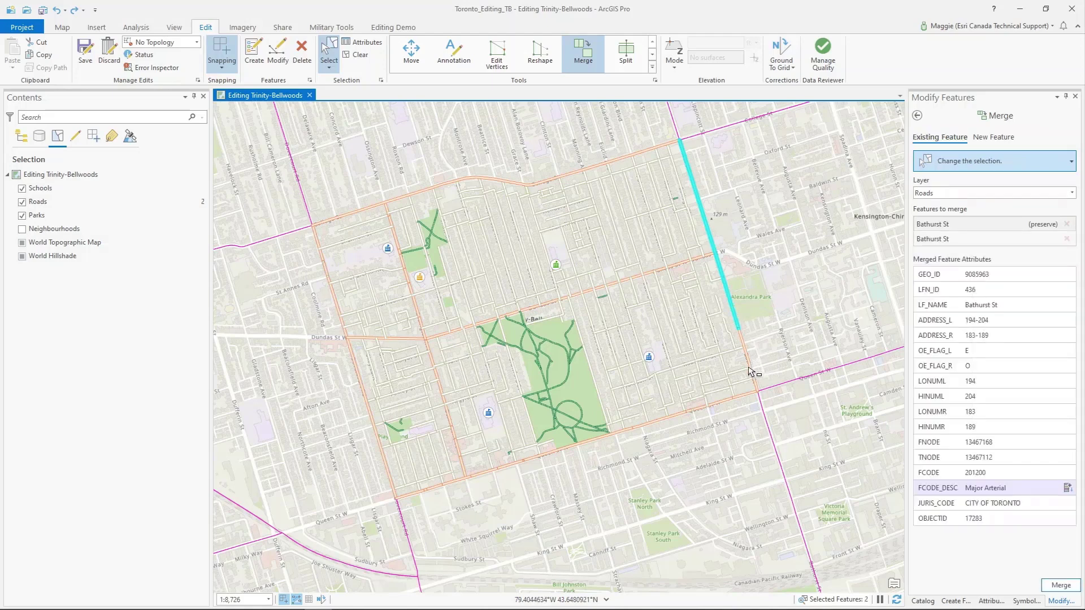
shift+click(754, 376)
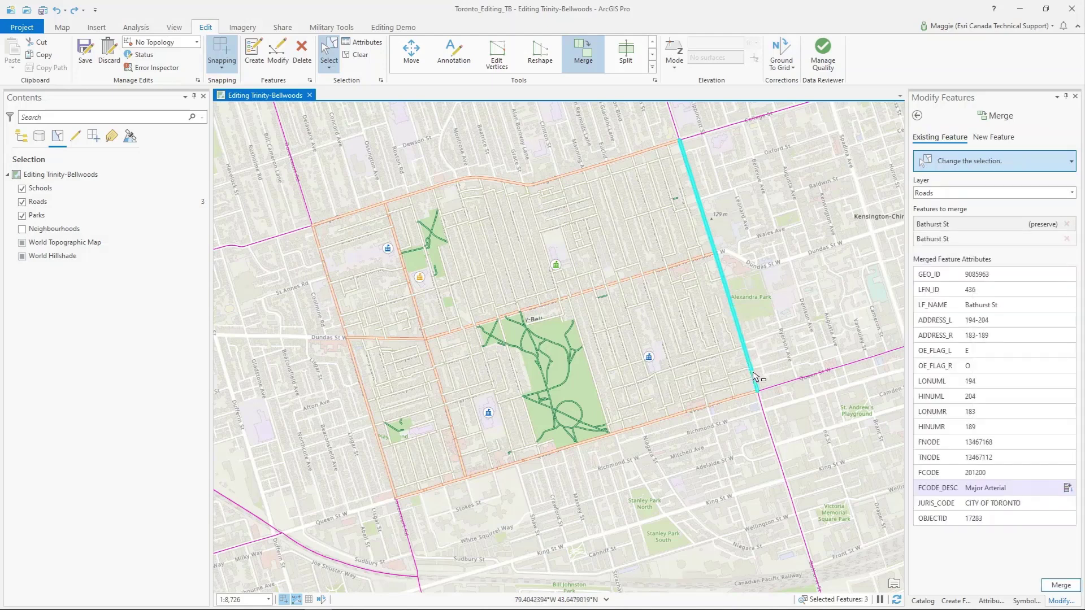
click(1056, 587)
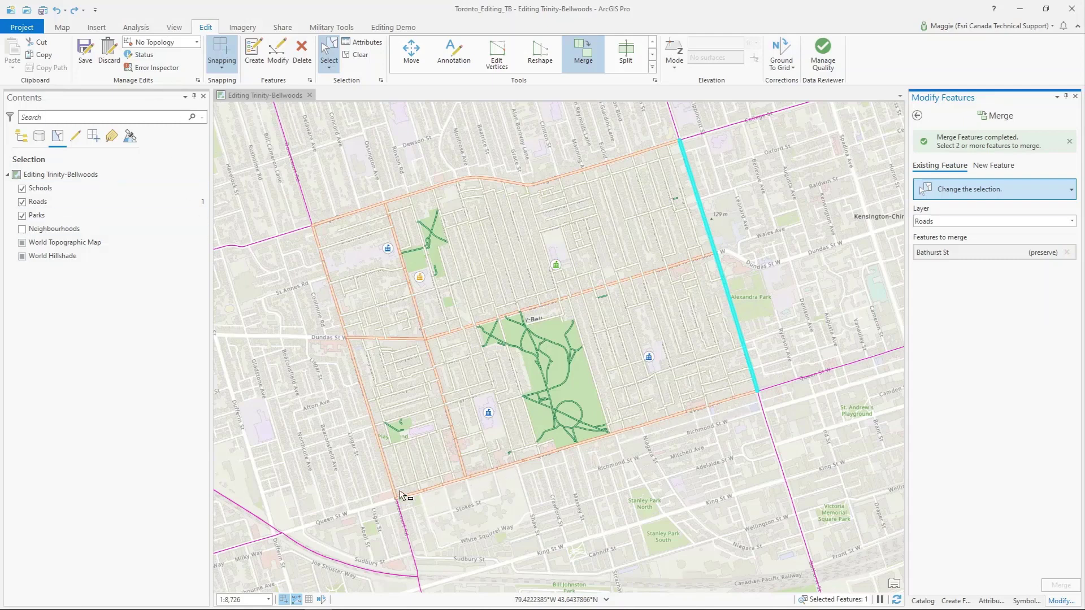
Step: Begin a Select By Attributes query on the Roads layer as a new selection with a new expression
click(68, 30)
click(358, 57)
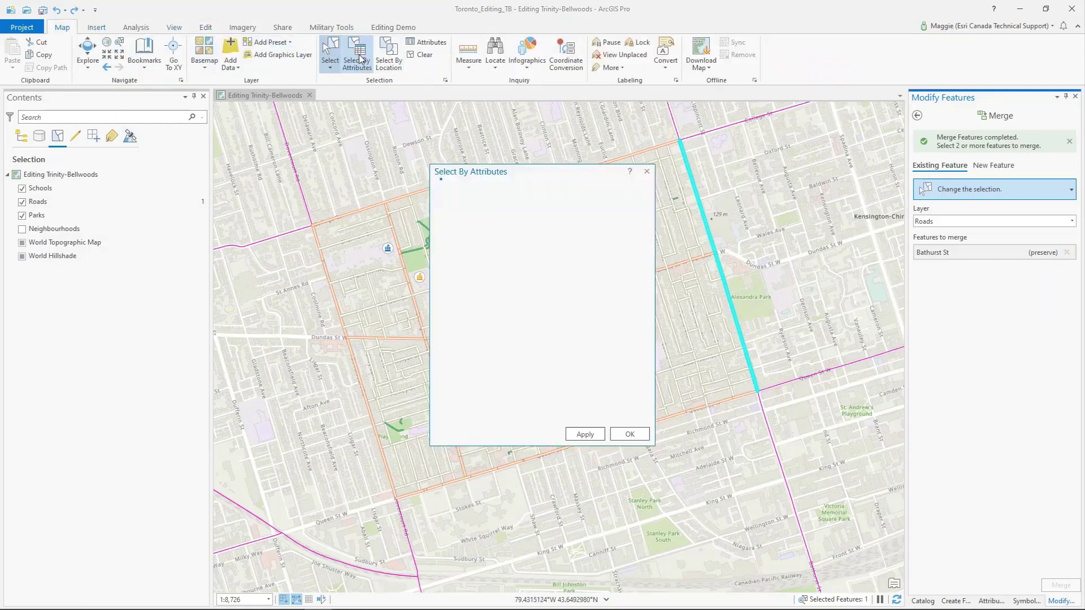
click(631, 232)
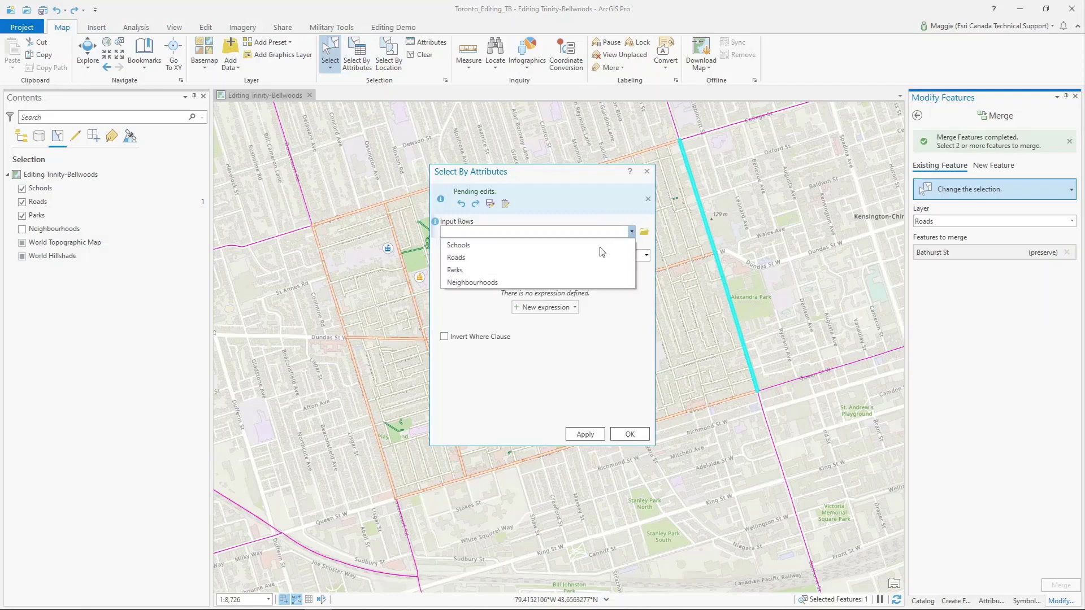
click(565, 258)
click(545, 306)
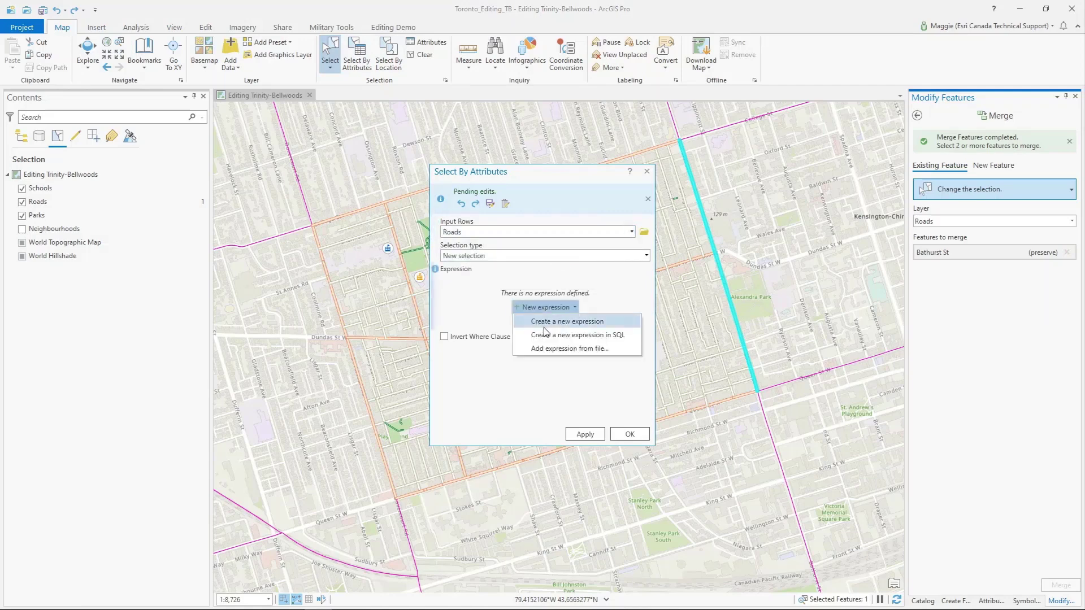
click(547, 326)
Step: Select the roads where LF_NAME is equal to Queen St W and merge them into one existing Roads feature
click(529, 321)
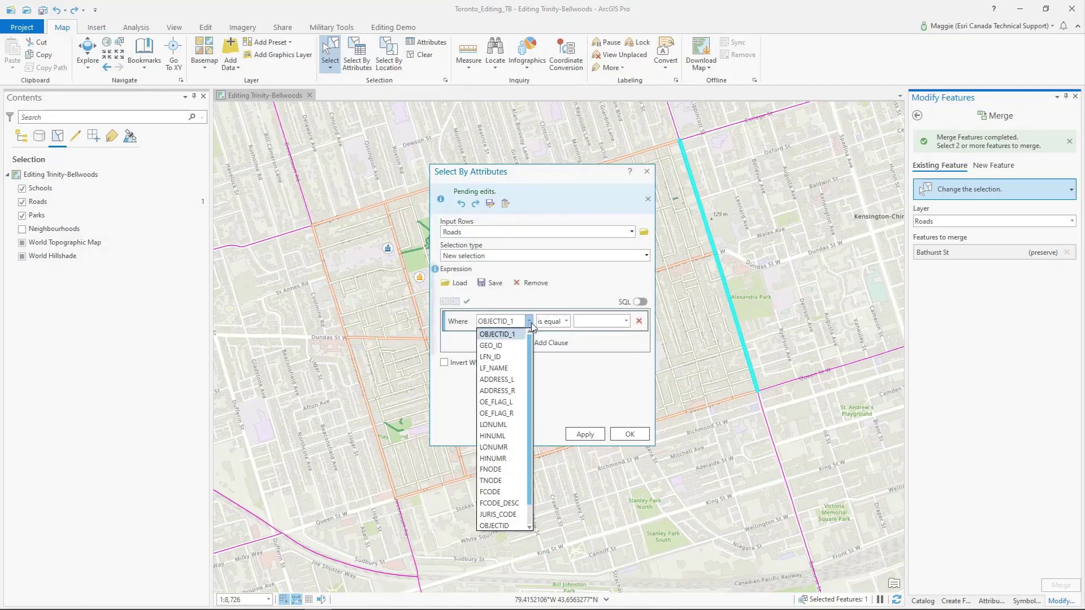
click(505, 368)
click(590, 322)
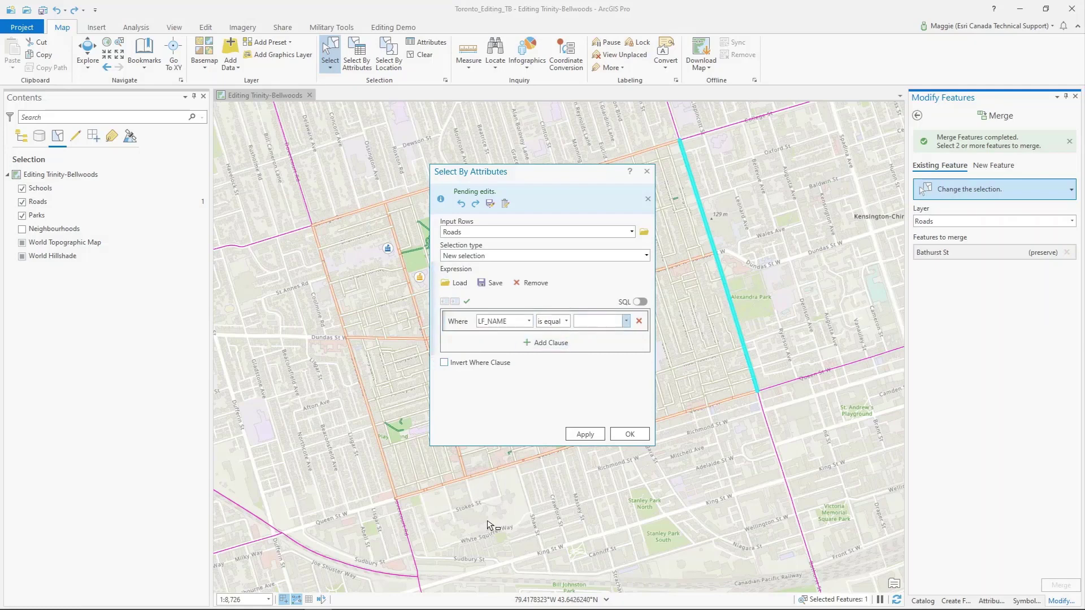
text(Queen St W)
key(Return)
click(586, 435)
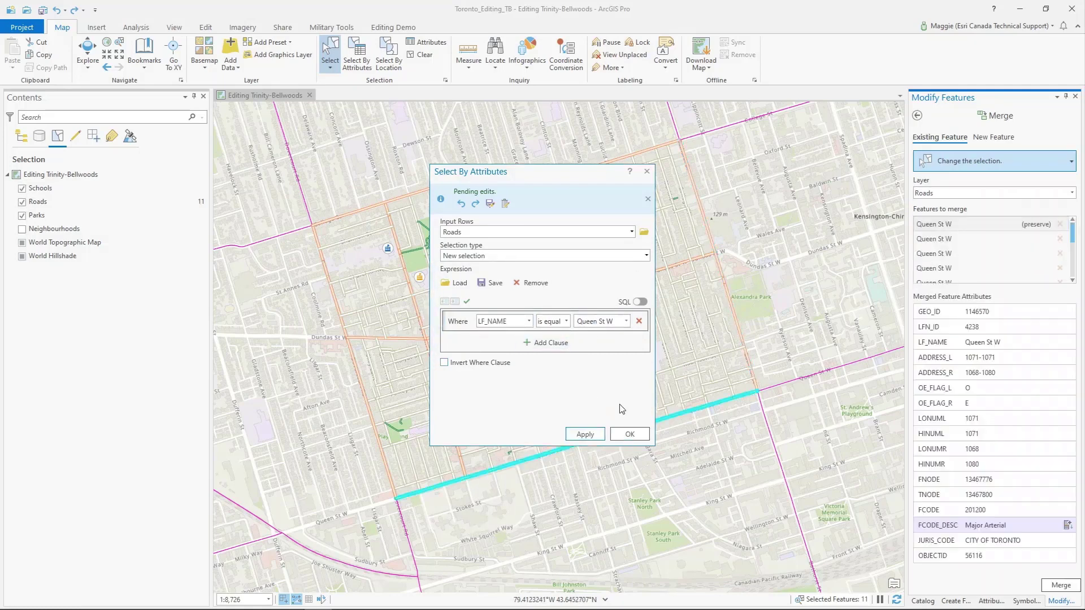
click(635, 435)
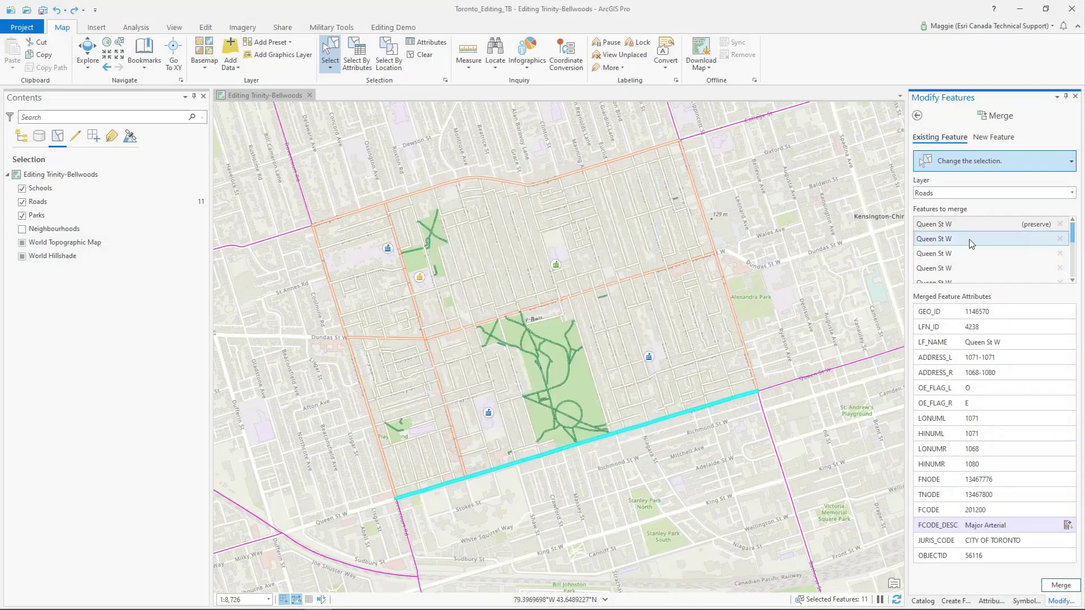
scroll(959, 248, down, 2)
click(1060, 586)
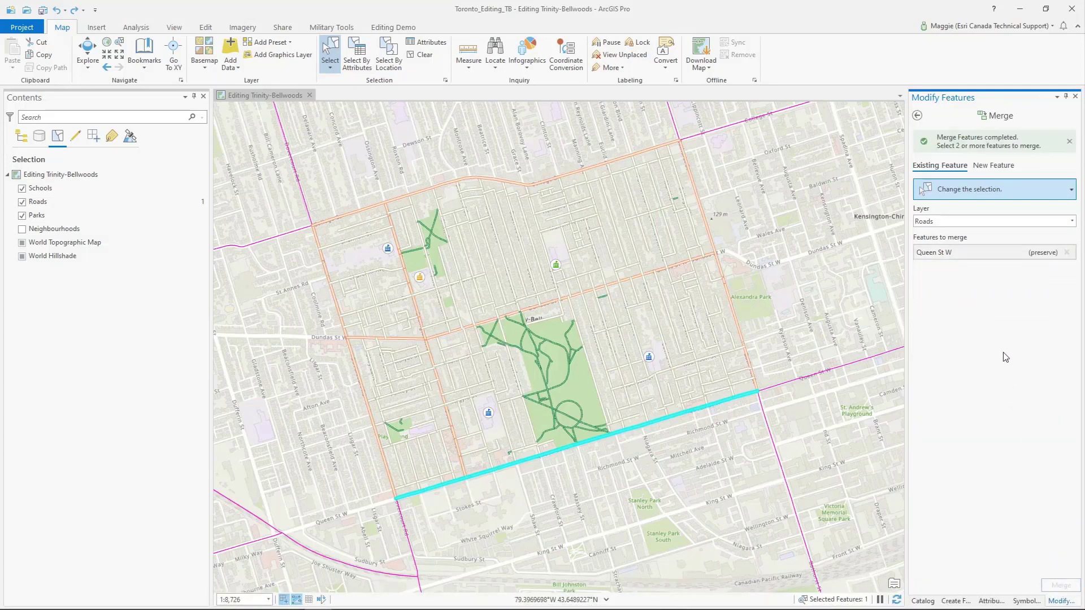
Step: Inspect the pop-up attributes of the large and small Trinity-Bellwoods Park polygons with the Explore tool
drag(571, 514, 652, 504)
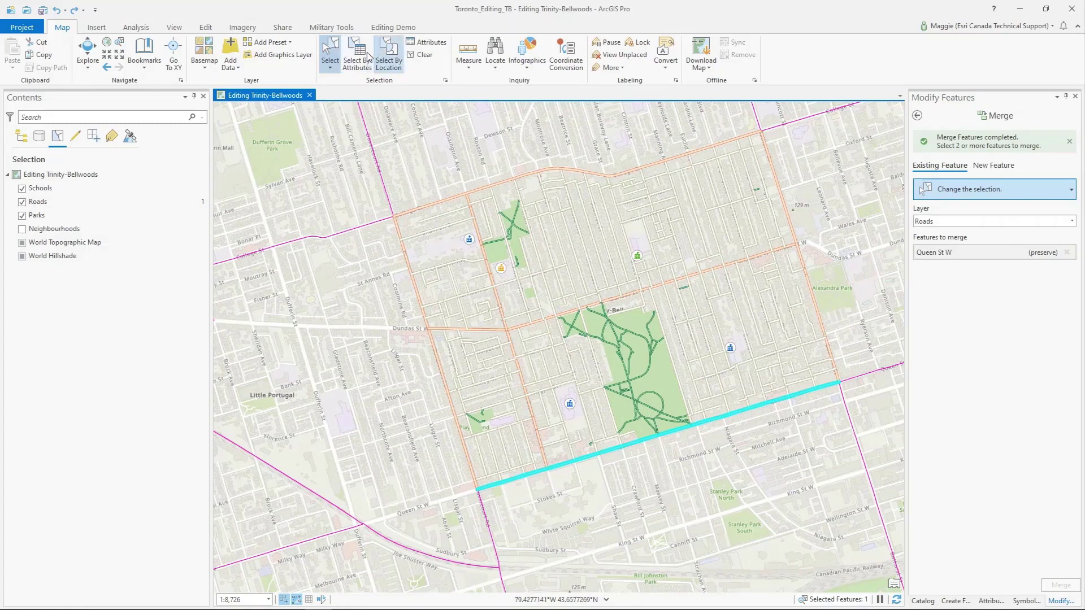
click(87, 52)
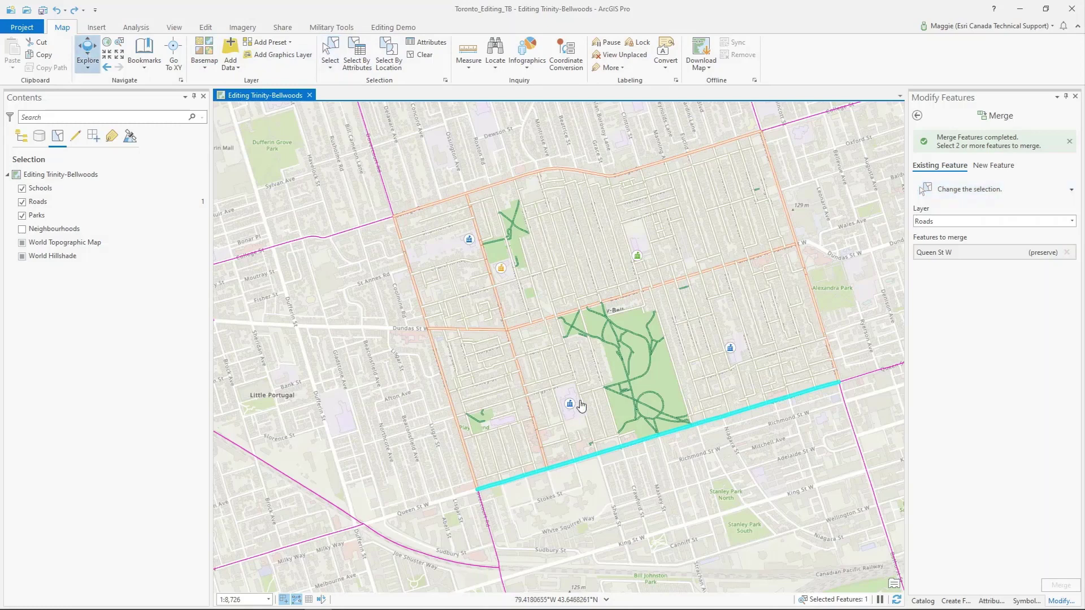
click(627, 324)
click(860, 102)
click(572, 325)
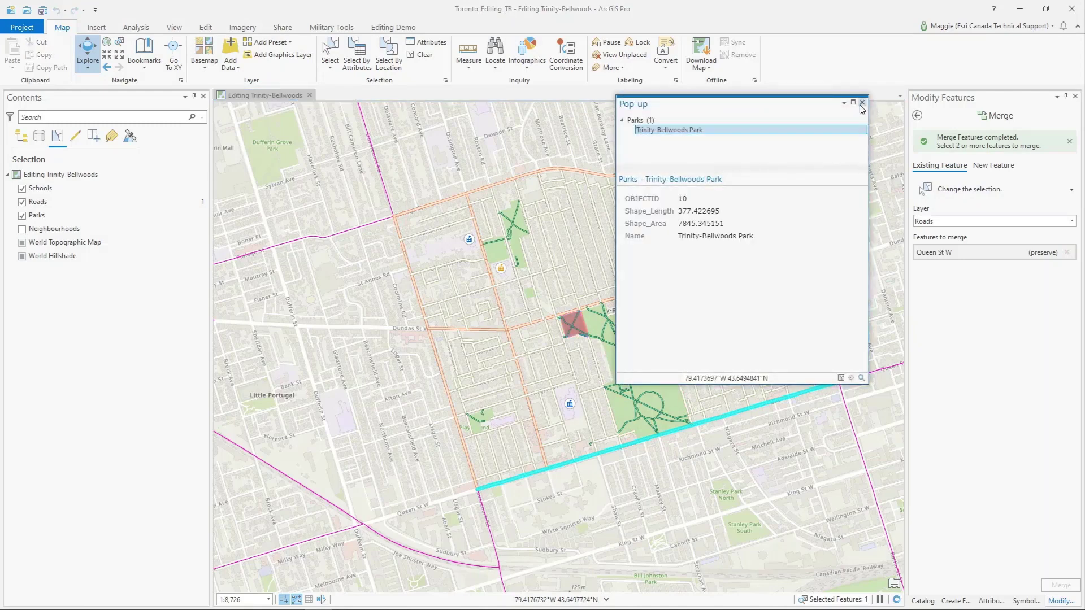
click(861, 104)
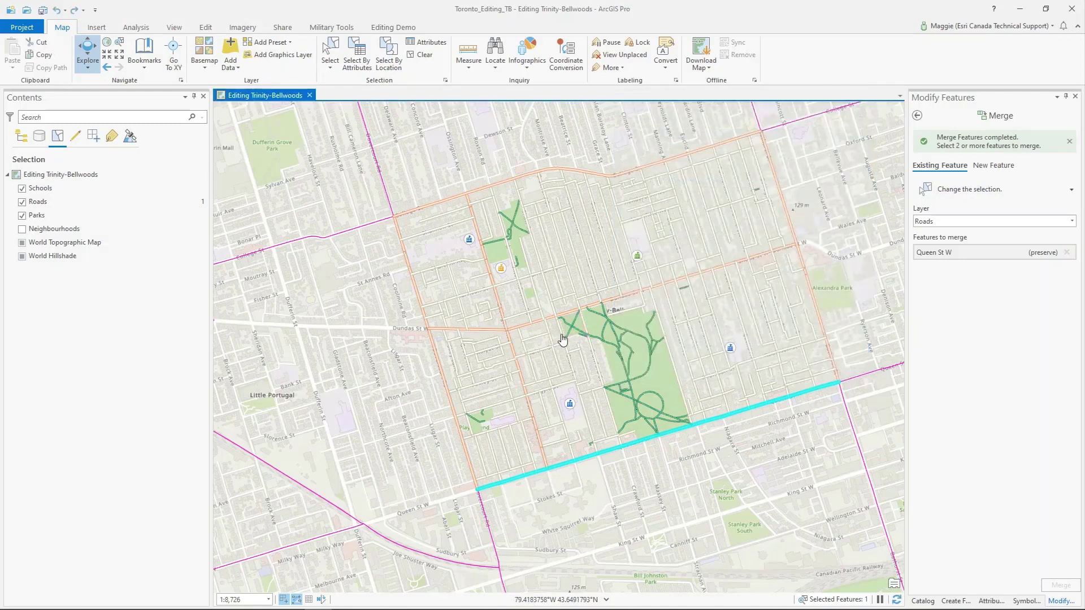
Step: Select both Trinity-Bellwoods Park polygons and merge them into one existing Parks feature
scroll(562, 339, up, 3)
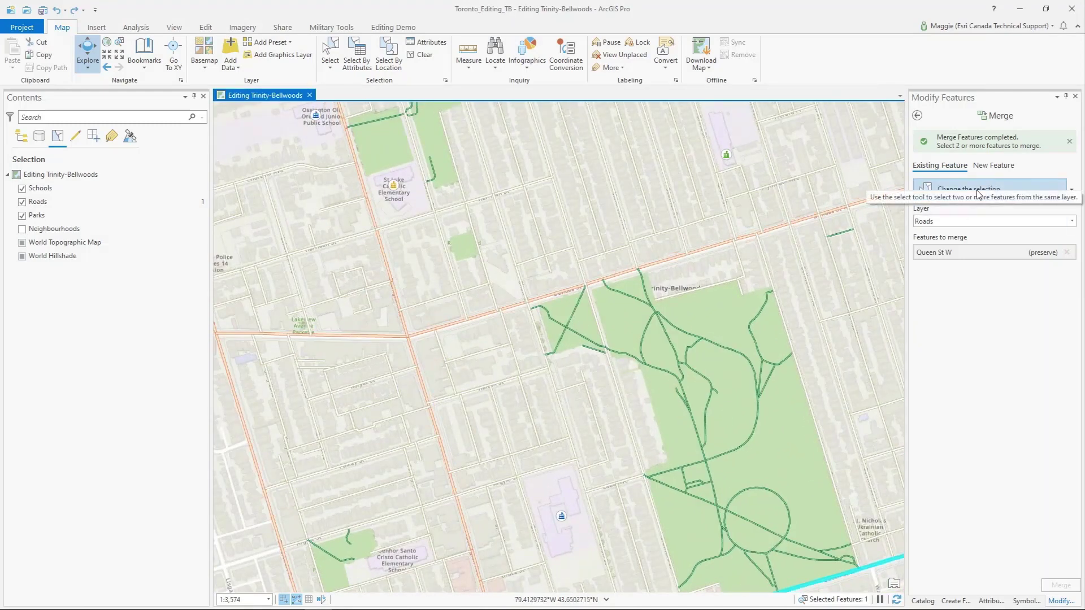
click(978, 191)
click(589, 324)
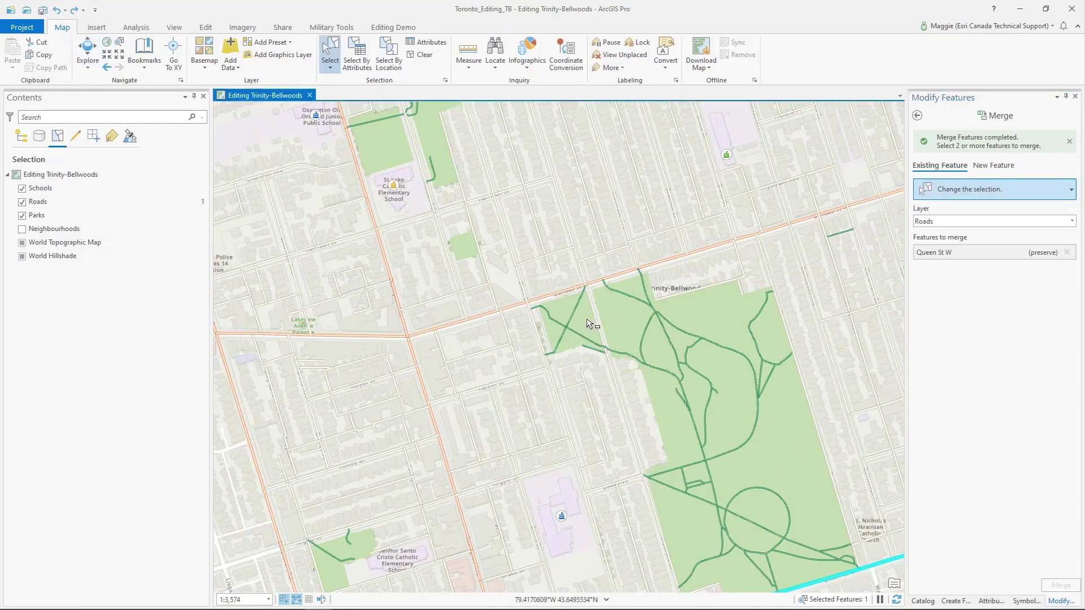
shift+click(621, 328)
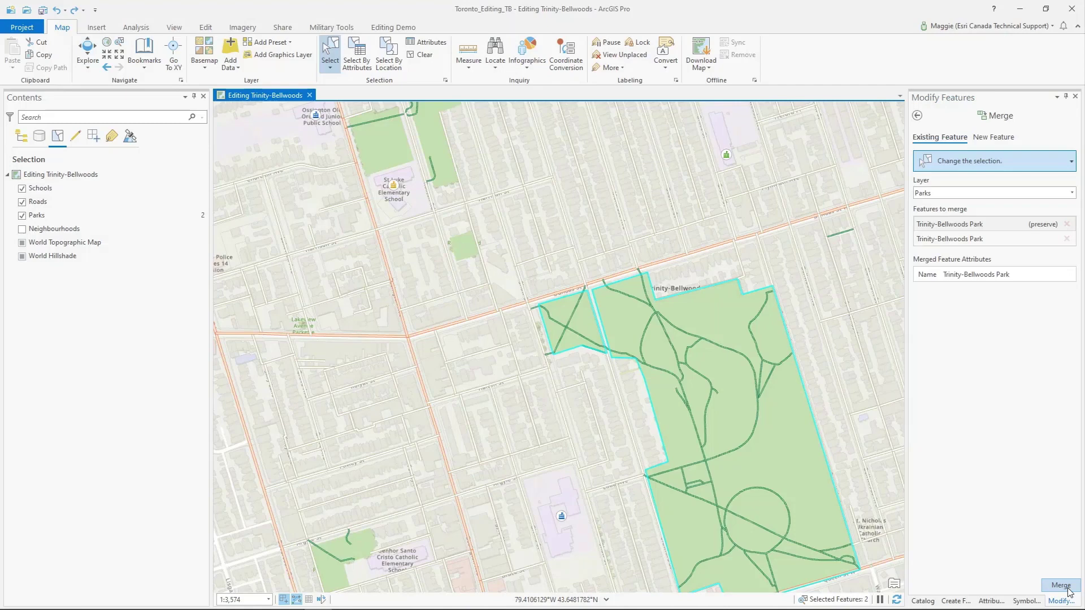
click(1061, 586)
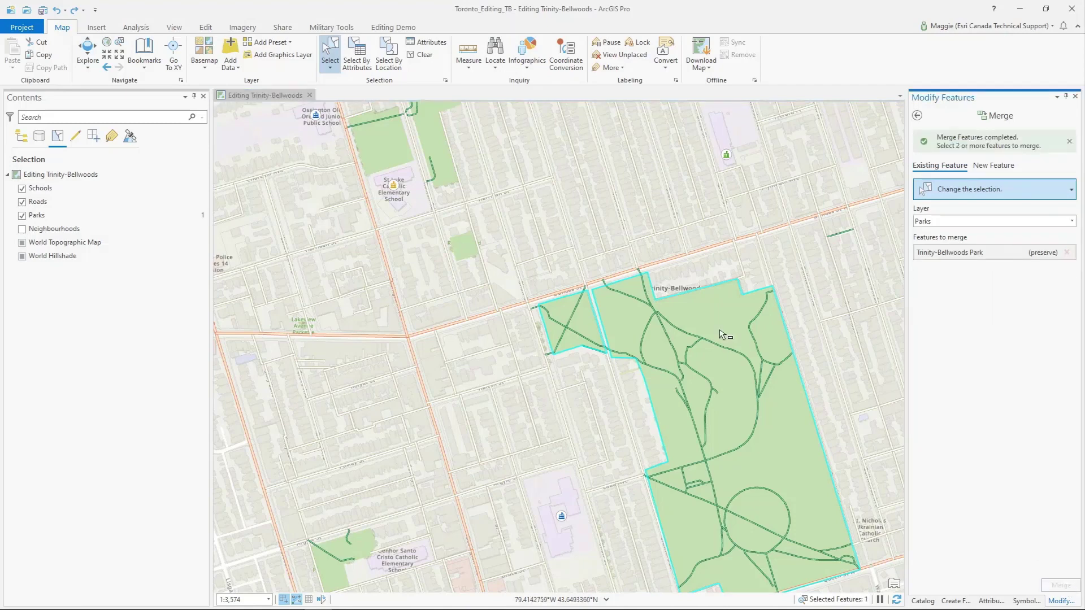
Step: Try to reshape Trinity-Bellwoods Park's north boundary from its northern corner out to the road edge and back to the northeast corner
drag(814, 327, 757, 286)
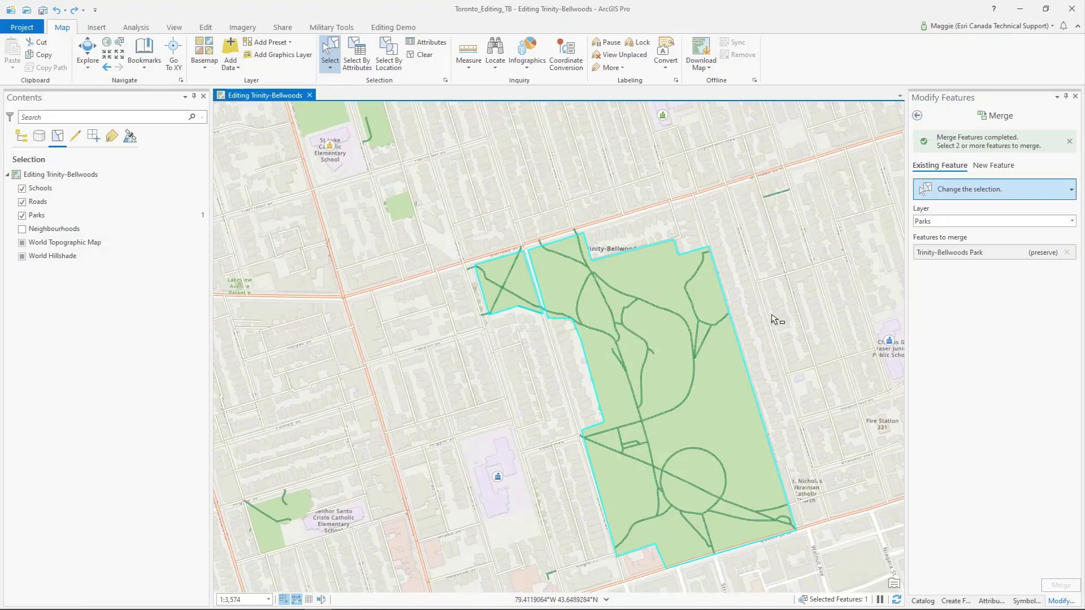
drag(803, 325, 779, 315)
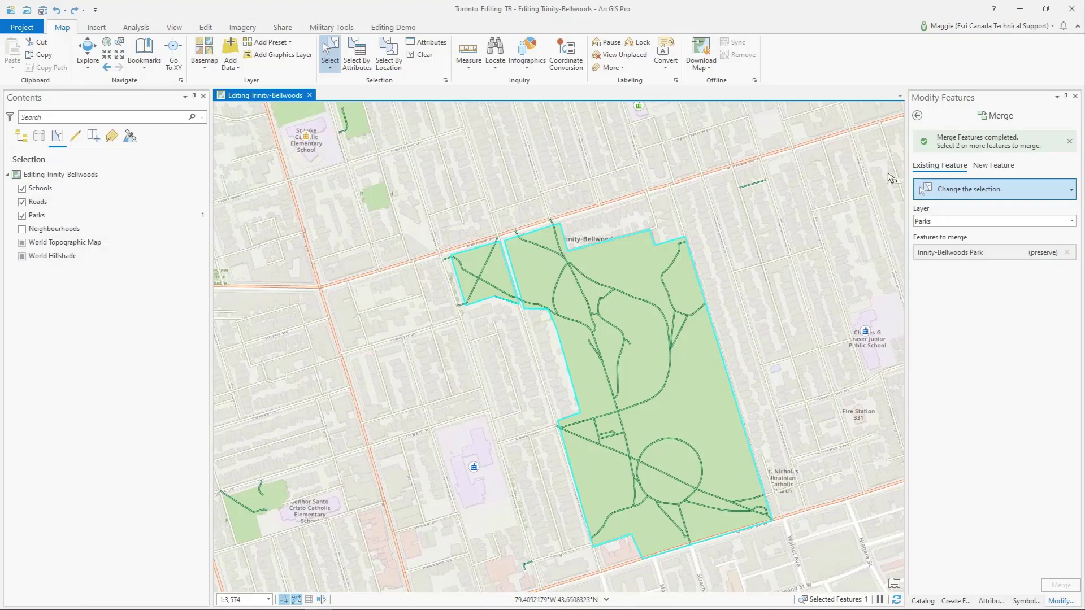
click(916, 116)
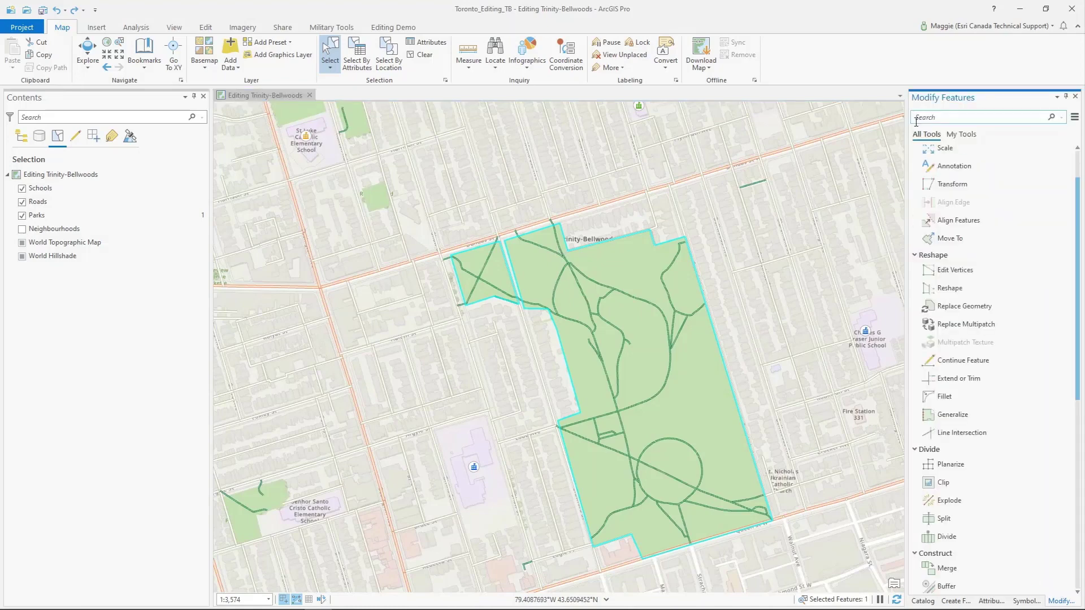
click(951, 289)
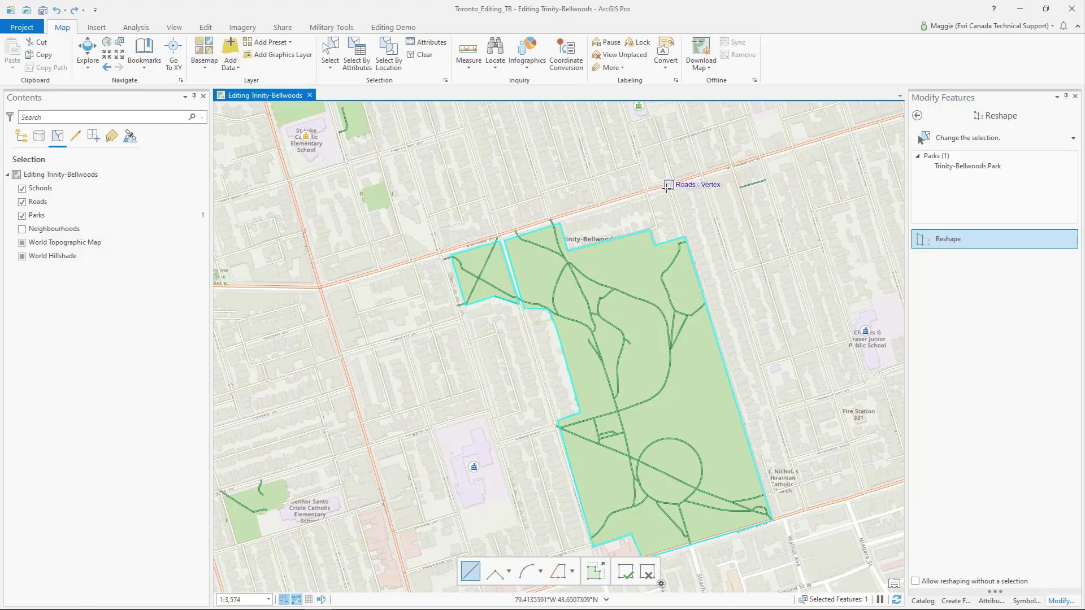
click(559, 223)
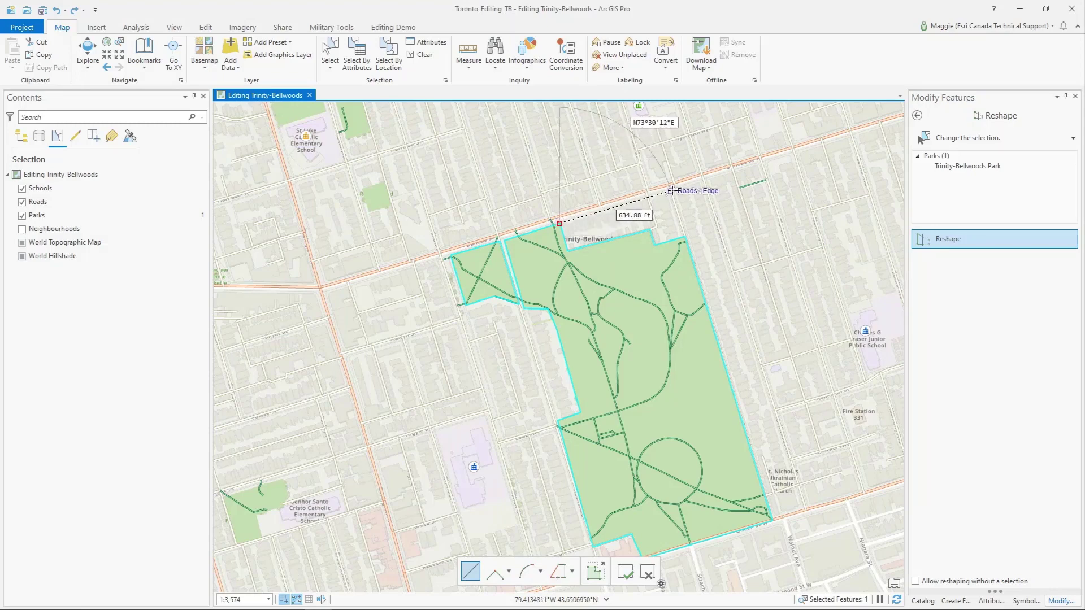
click(670, 191)
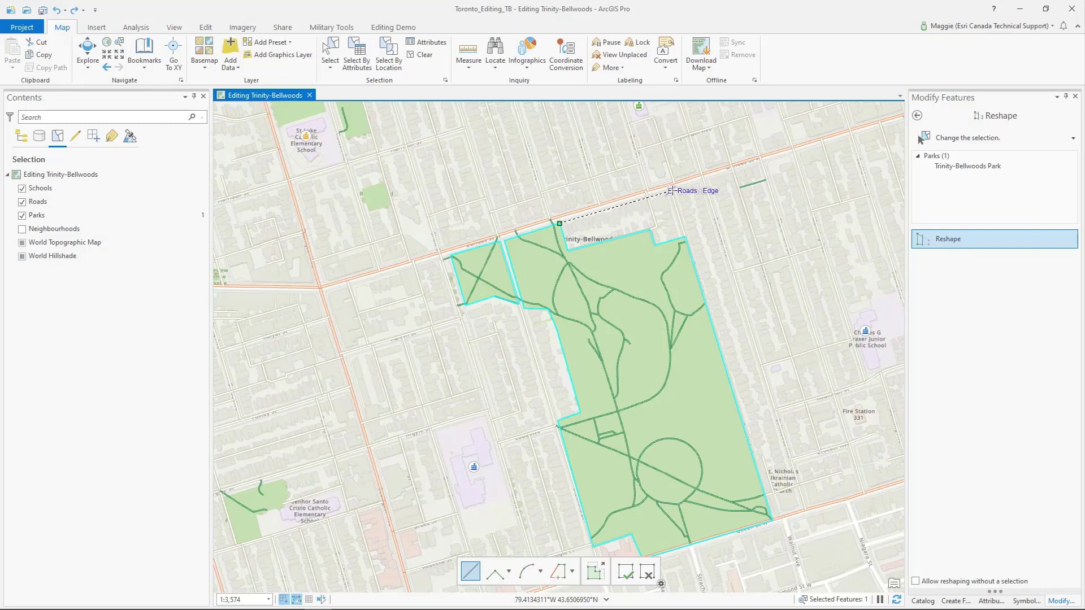
double_click(684, 237)
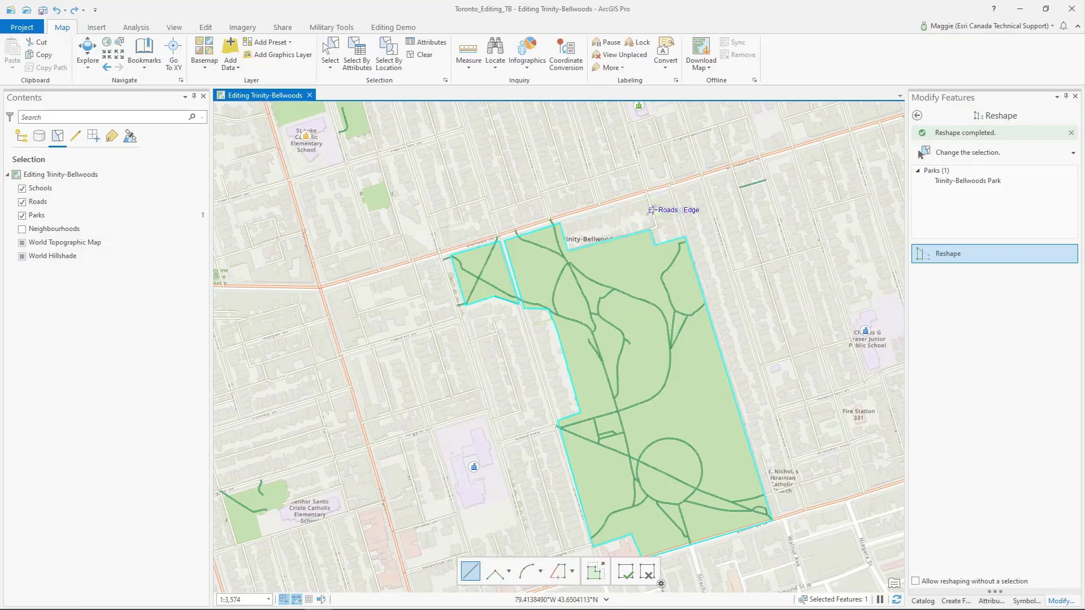
click(917, 115)
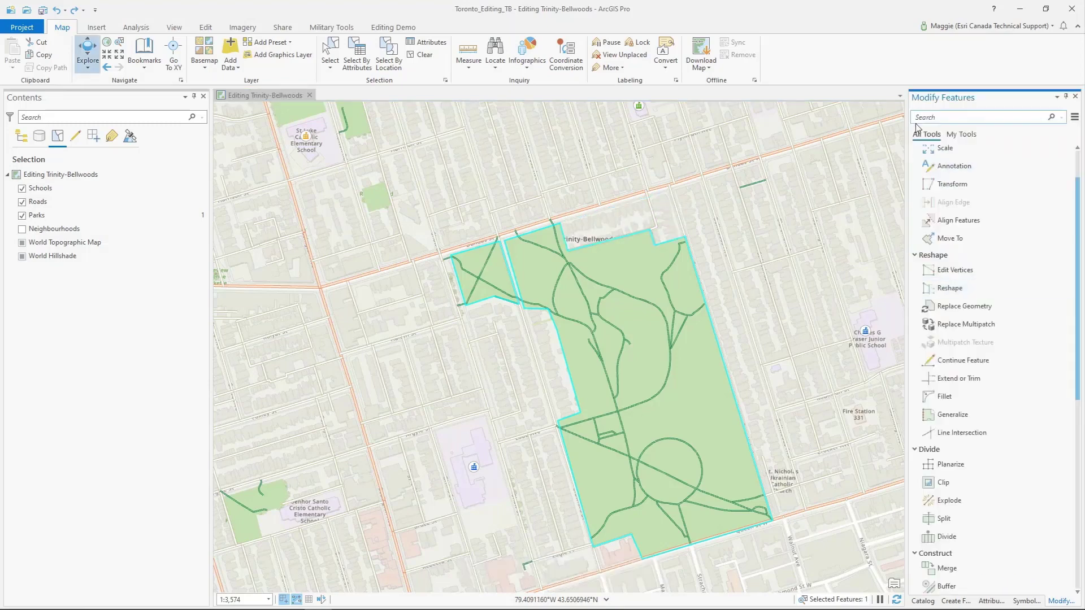
Step: Try moving Trinity-Bellwoods Park vertices outward at the small section's south edge, the southwest notch and the southeast corner, and finish the edit
click(961, 272)
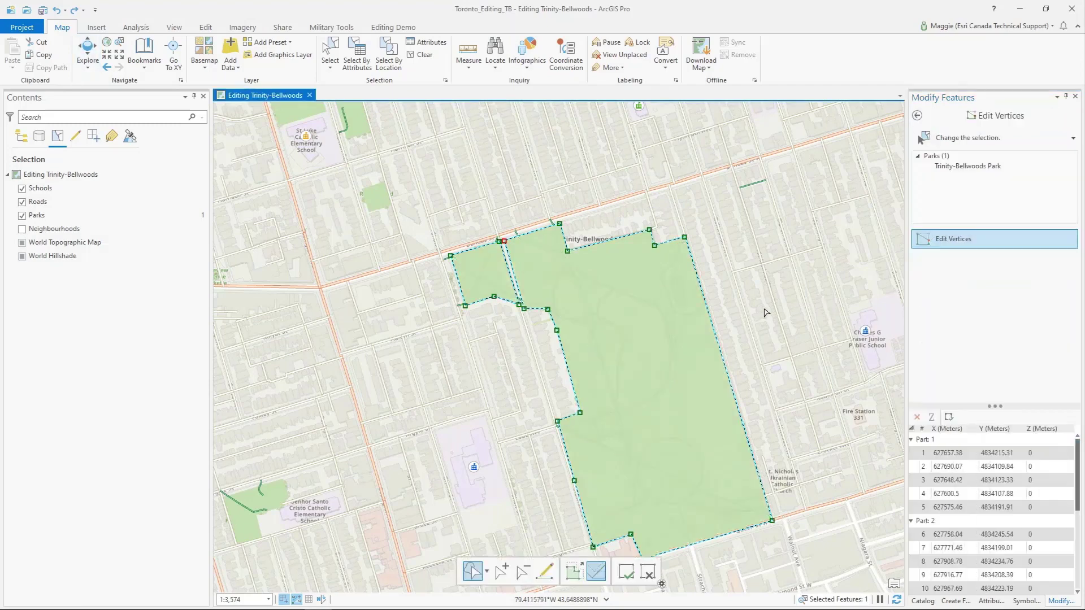
drag(763, 319, 790, 263)
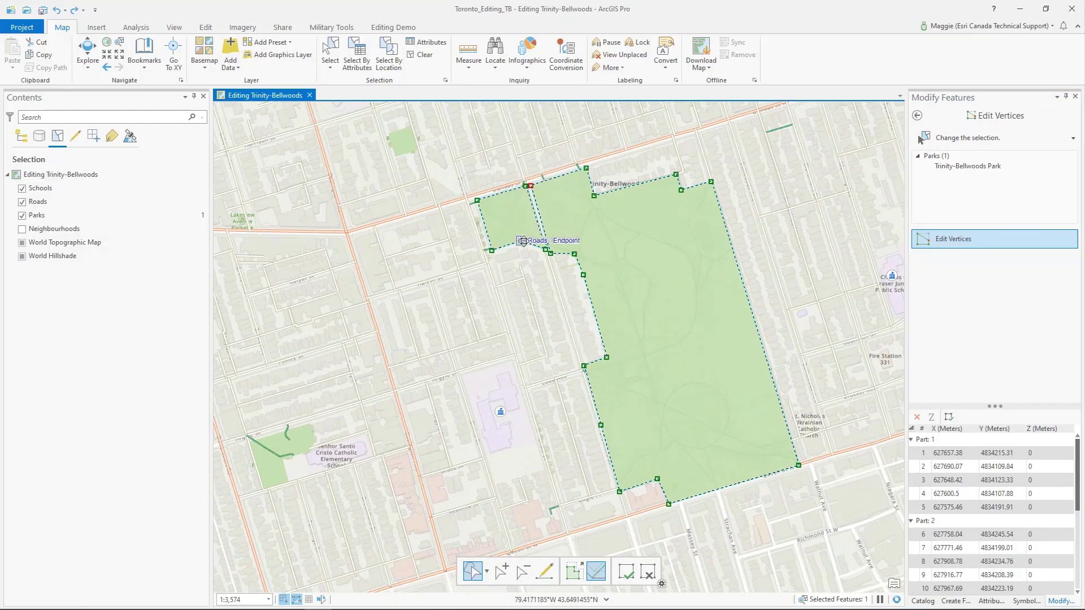
drag(521, 242, 496, 264)
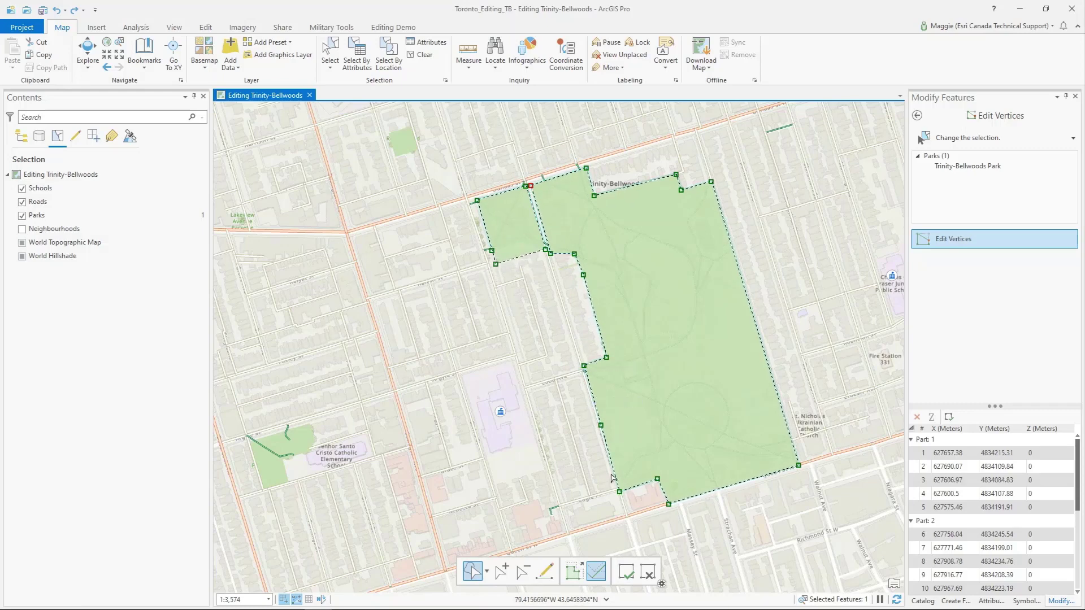
drag(658, 479, 629, 510)
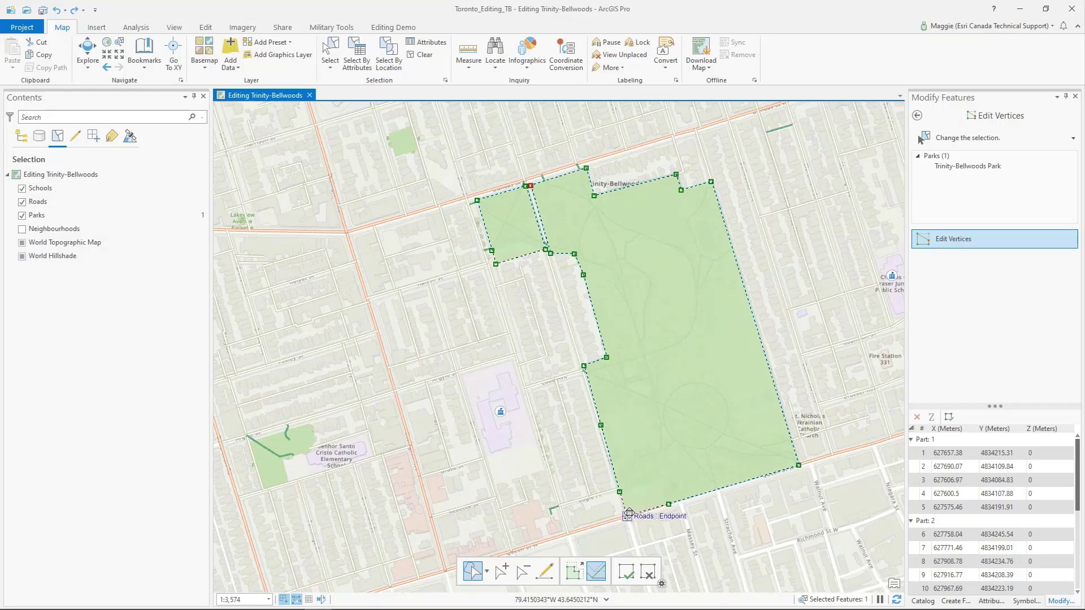
drag(799, 465, 864, 447)
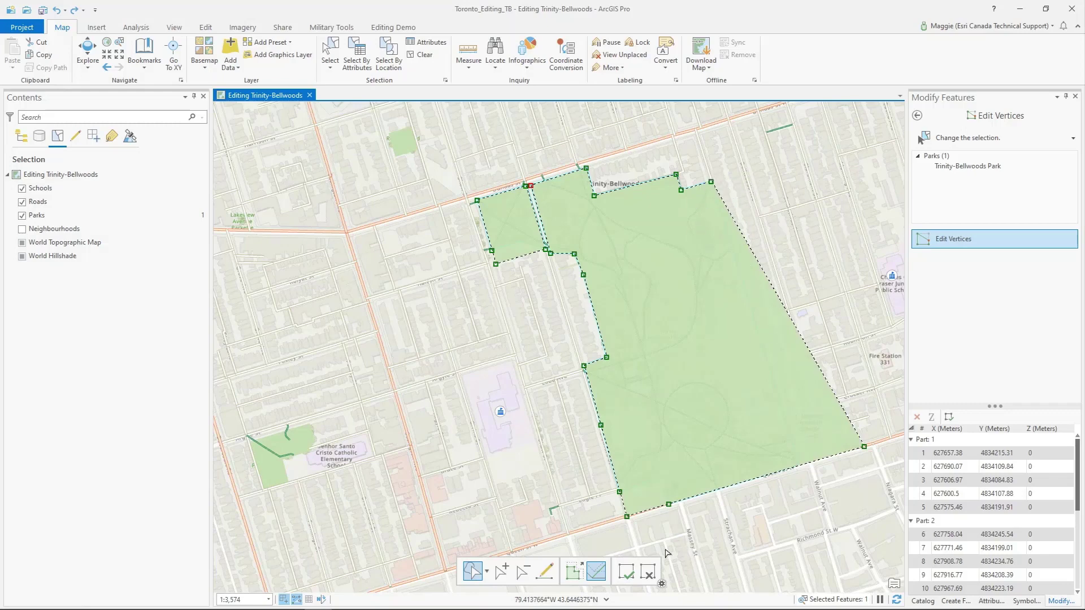
click(627, 574)
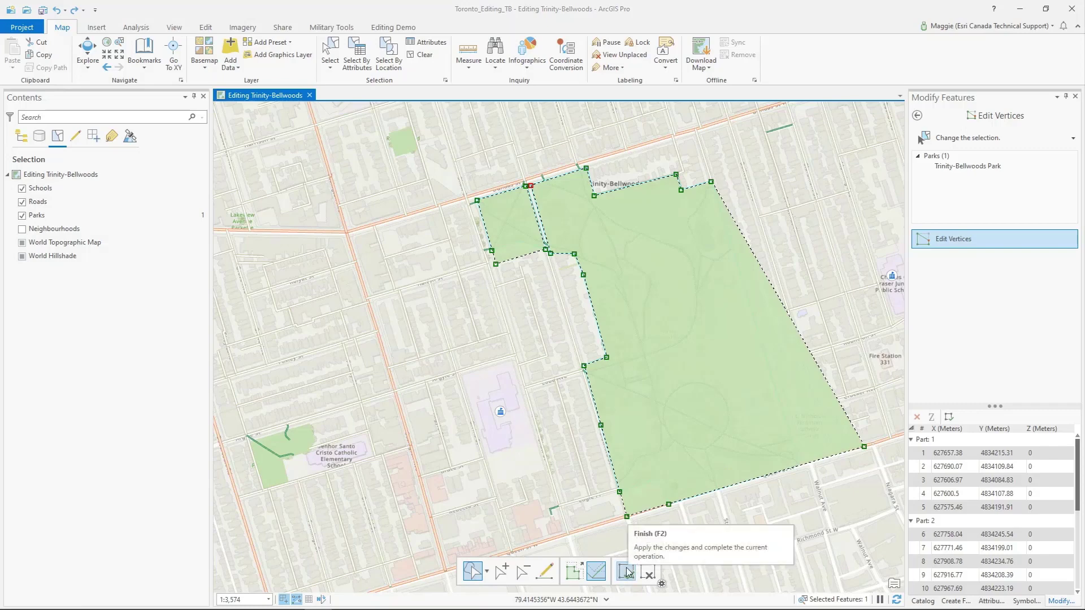
click(627, 574)
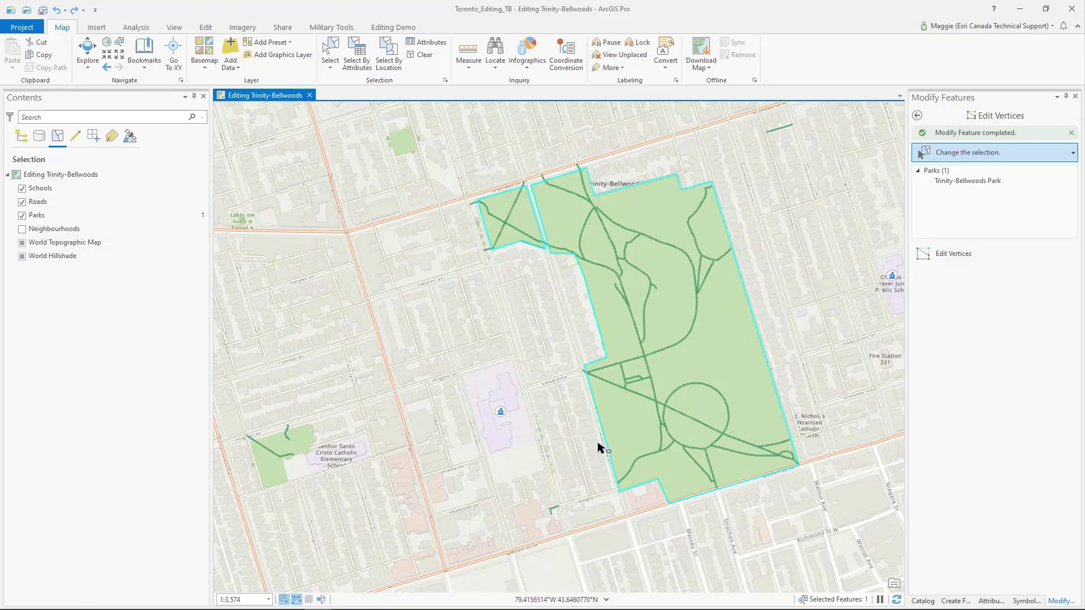
Step: Save all pending edits to the map's features
scroll(594, 394, down, 2)
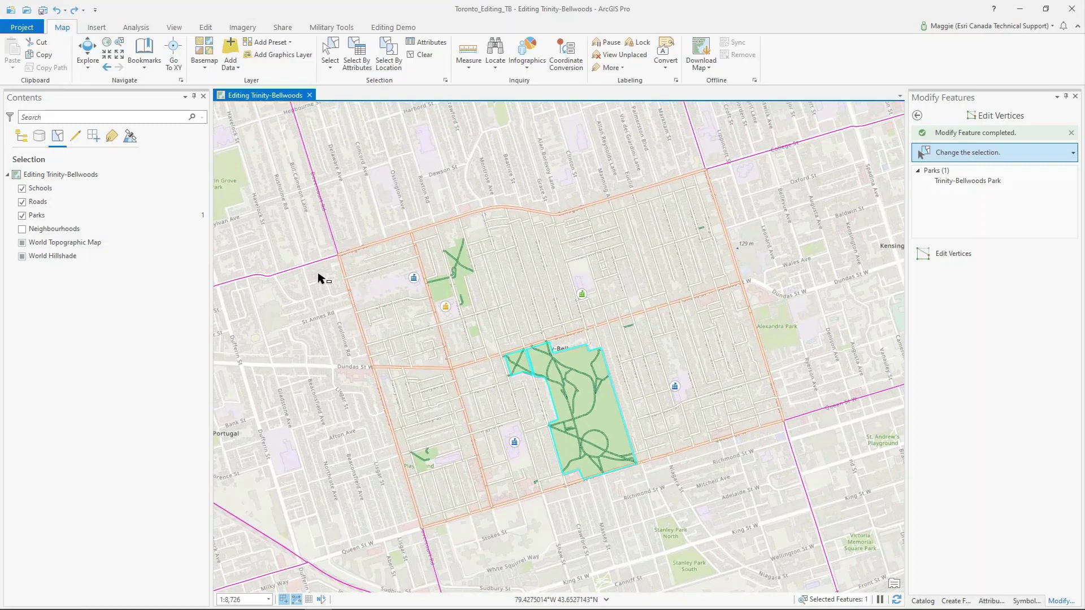
click(206, 27)
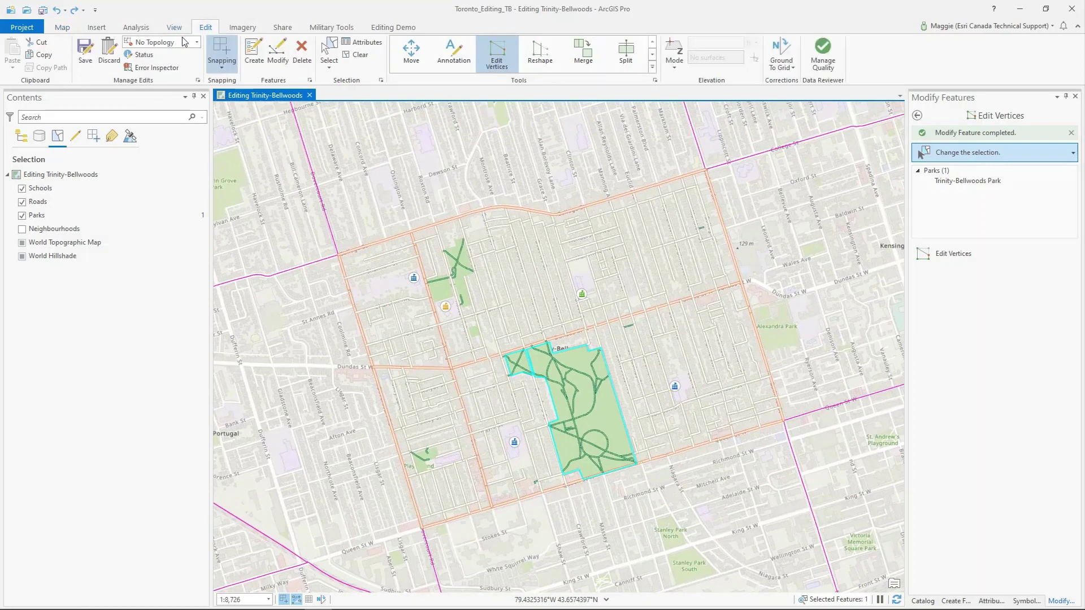
click(84, 54)
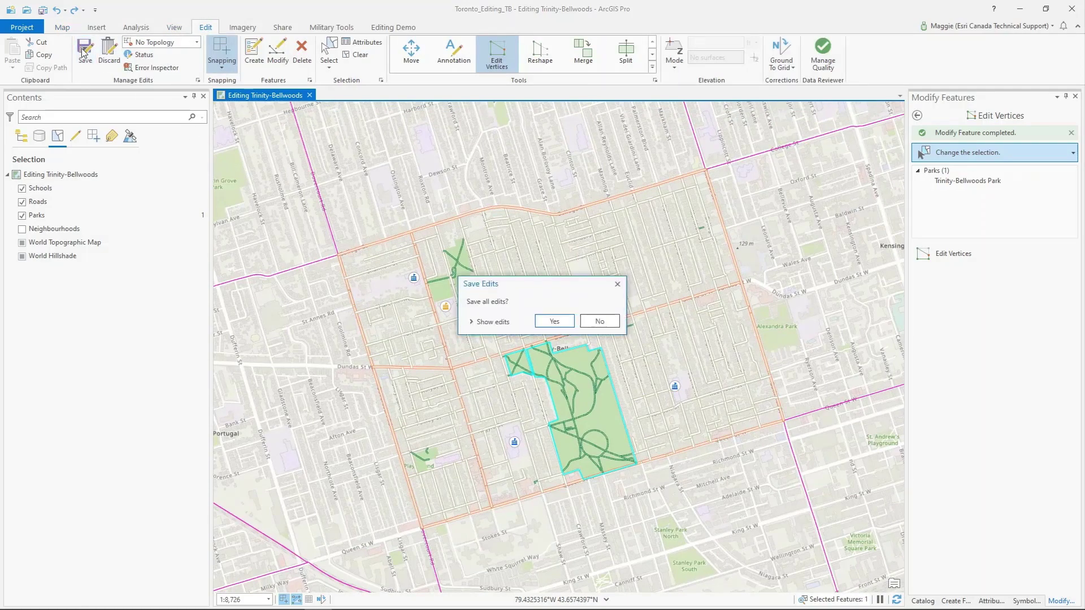
click(554, 322)
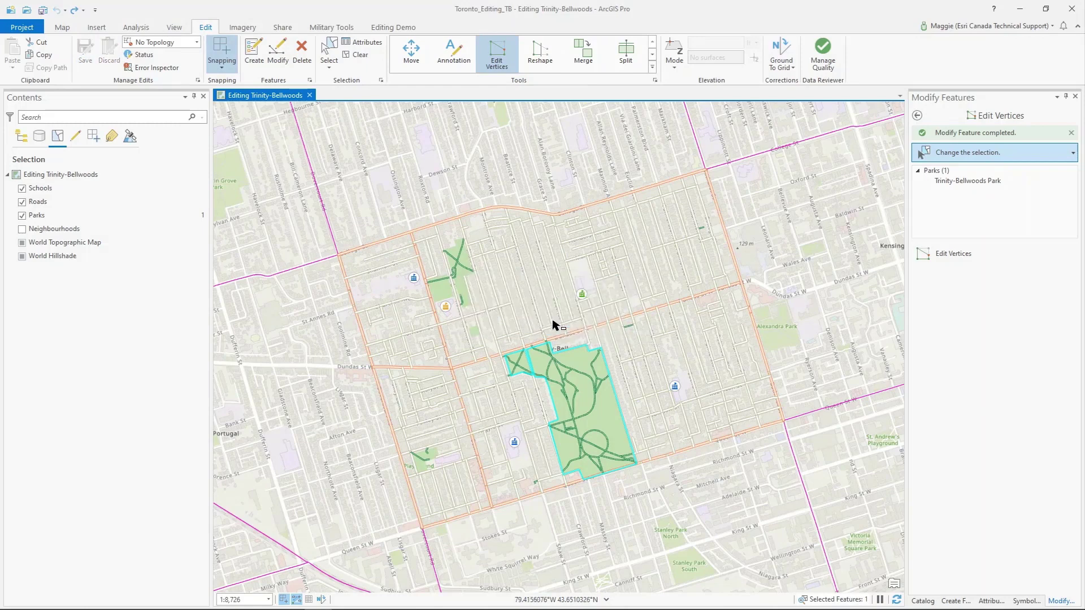